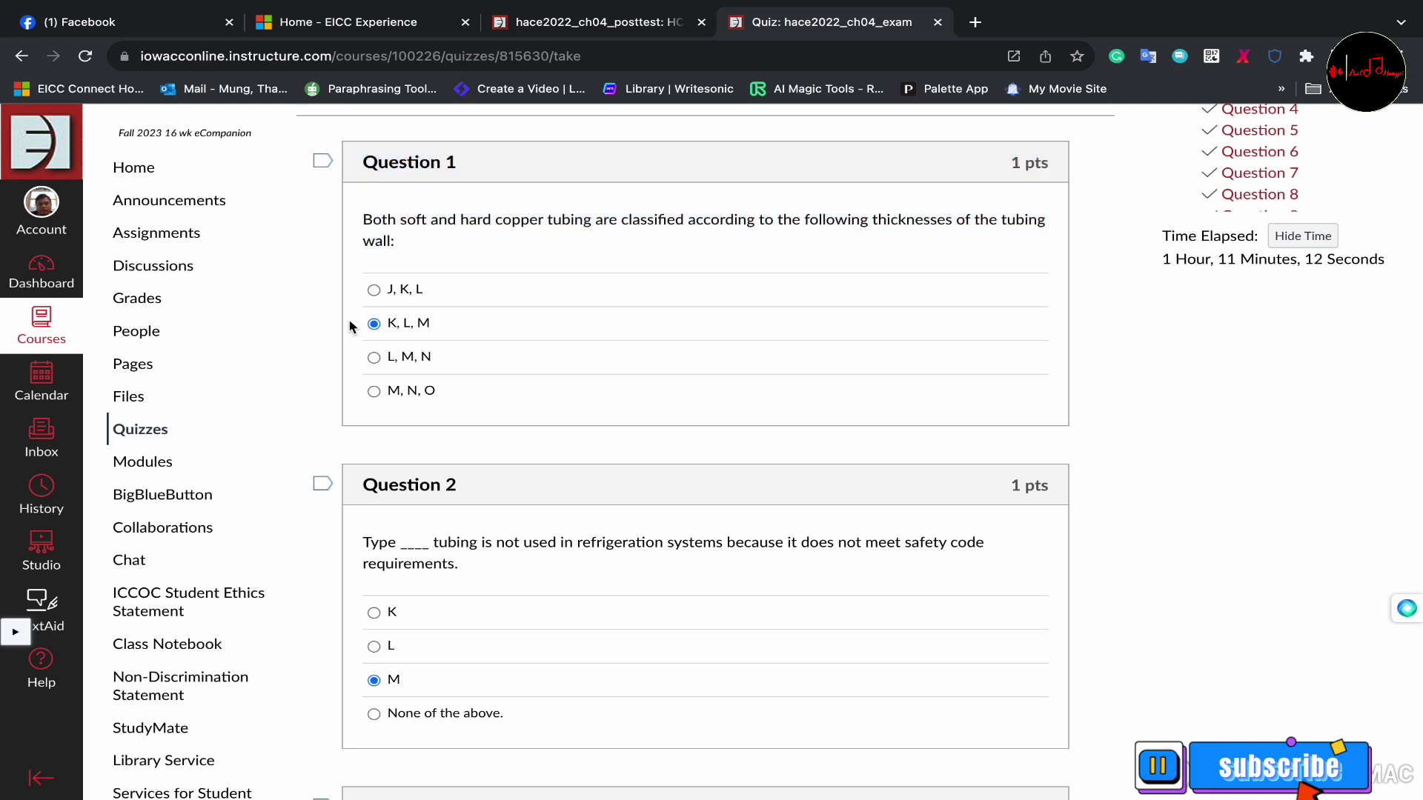
# Review Question 1's selected answer on copper tubing wall thicknesses, and Question 2's prompt and selected answer, highlighting the text of each
pyautogui.moveTo(382, 328); pyautogui.dragTo(434, 326)
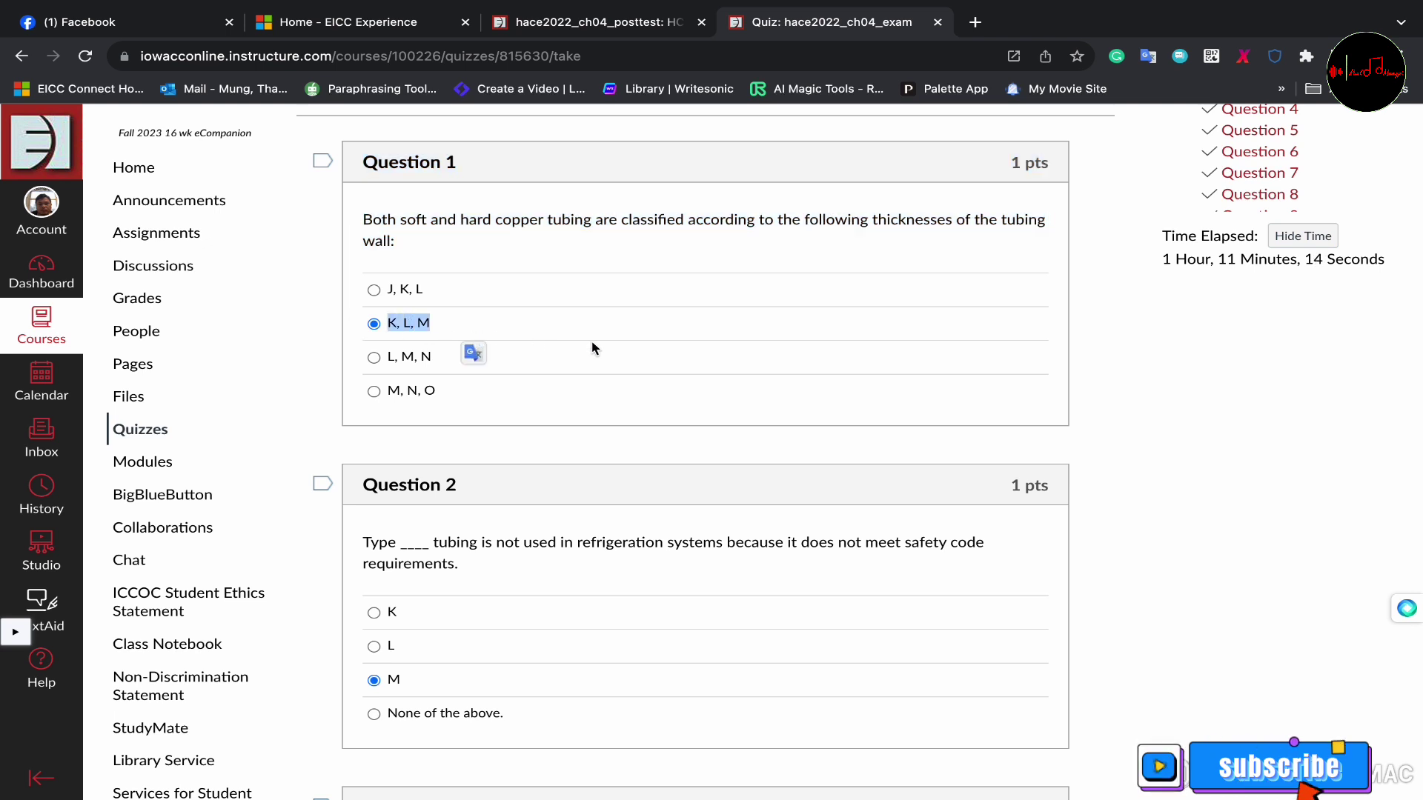
pyautogui.scroll(-1, 593, 349)
pyautogui.scroll(-4, 593, 349)
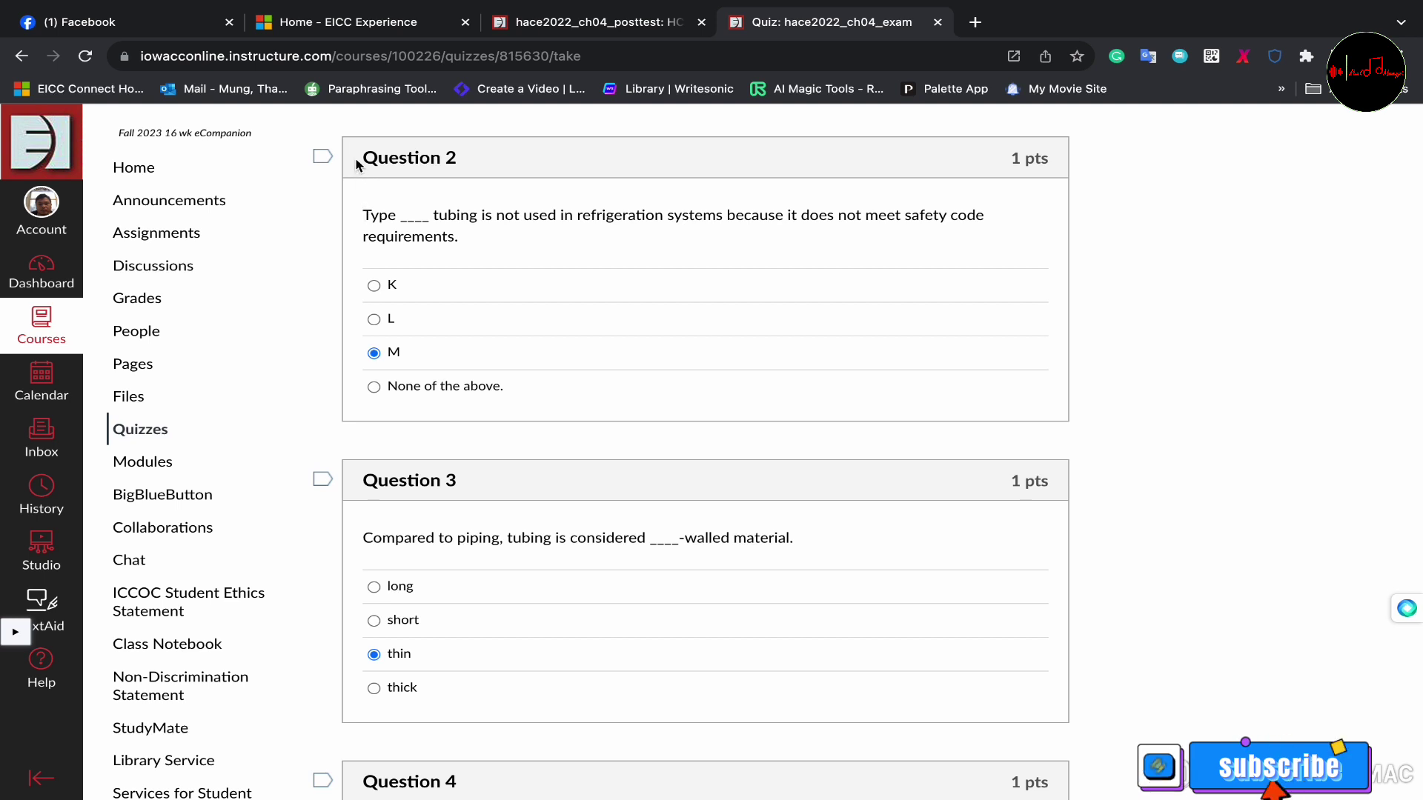
pyautogui.moveTo(357, 156); pyautogui.dragTo(497, 243)
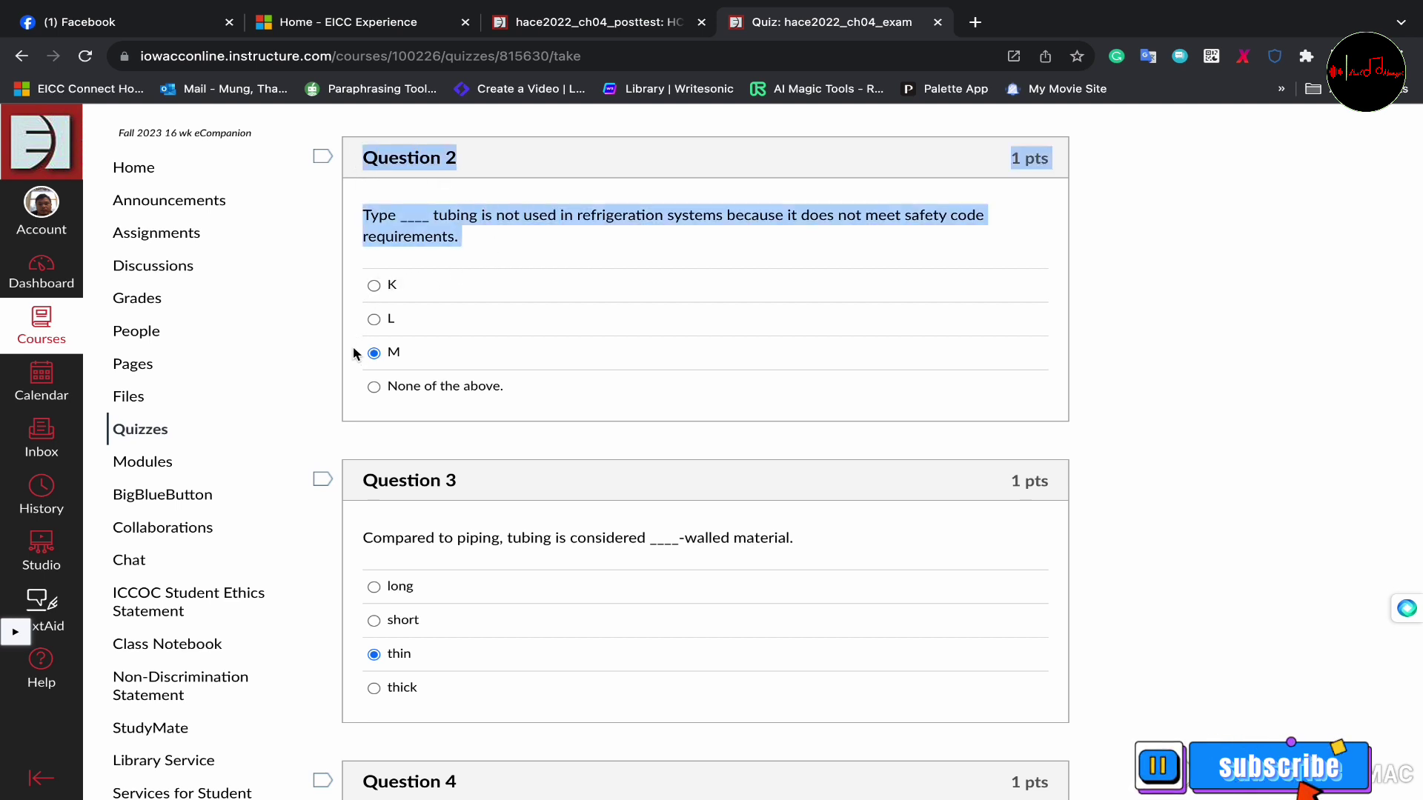
pyautogui.moveTo(355, 354); pyautogui.dragTo(469, 361)
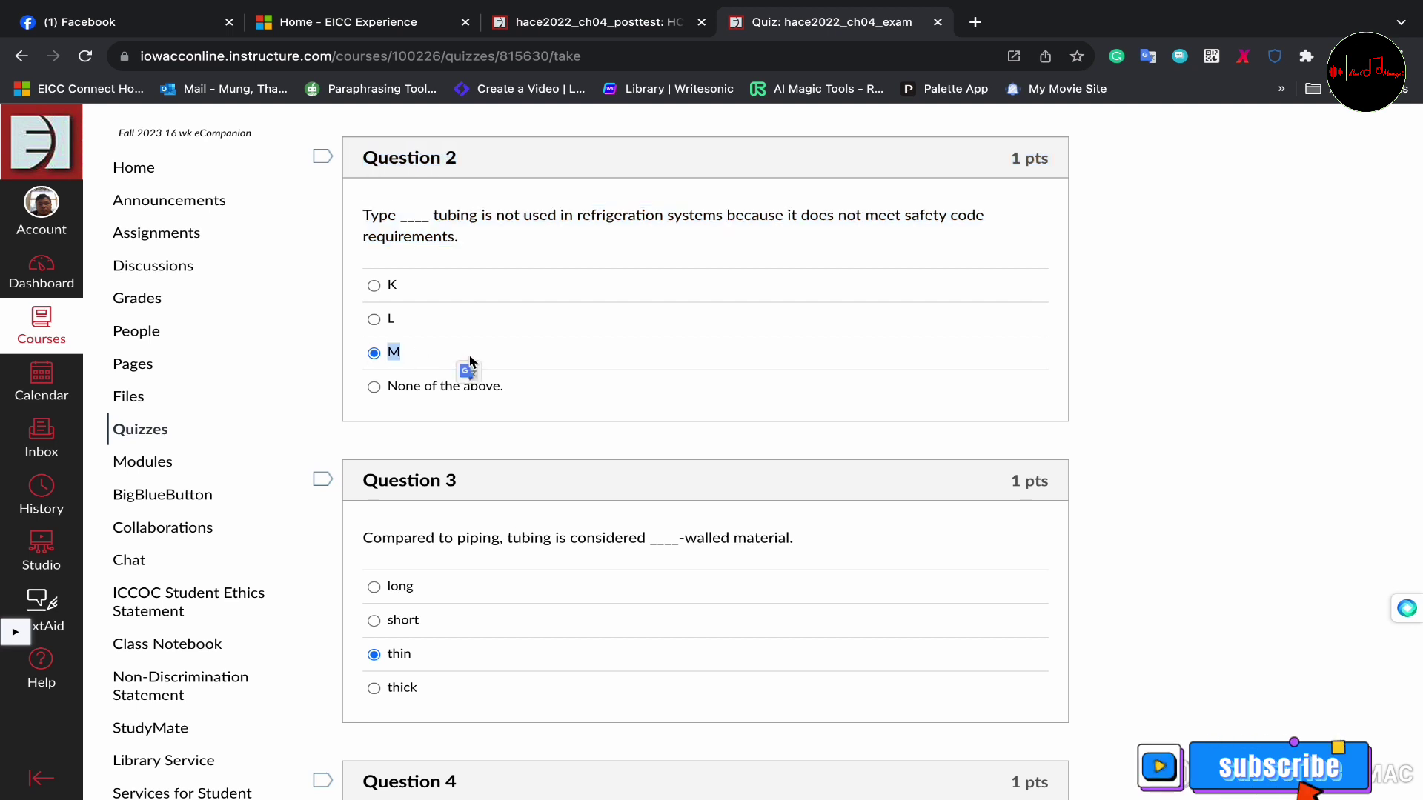
# Review Questions 3 and 4 on tubing wall type and fitting tubing sizes together, highlighting each prompt and its selected answer
pyautogui.scroll(-5, 469, 361)
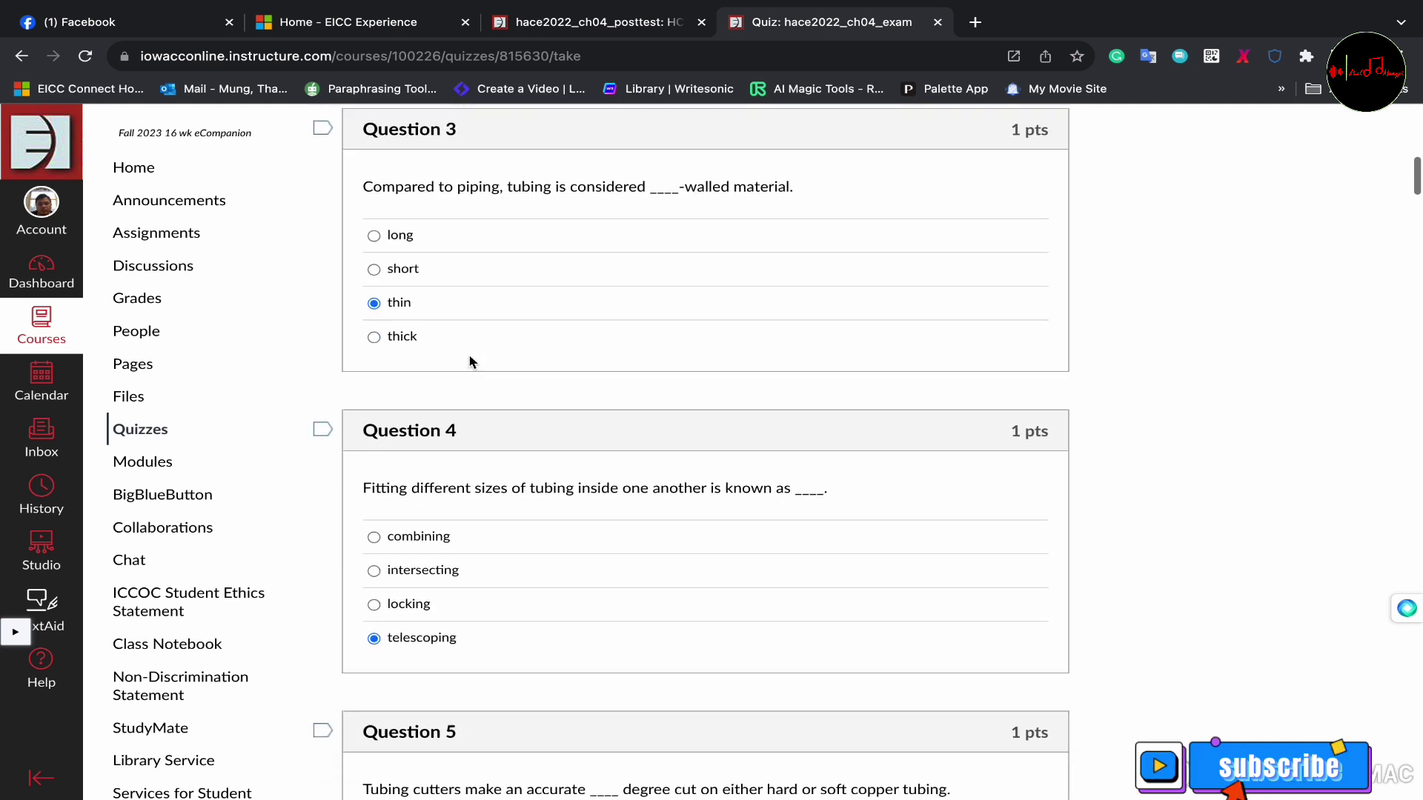
pyautogui.moveTo(353, 151); pyautogui.dragTo(505, 234)
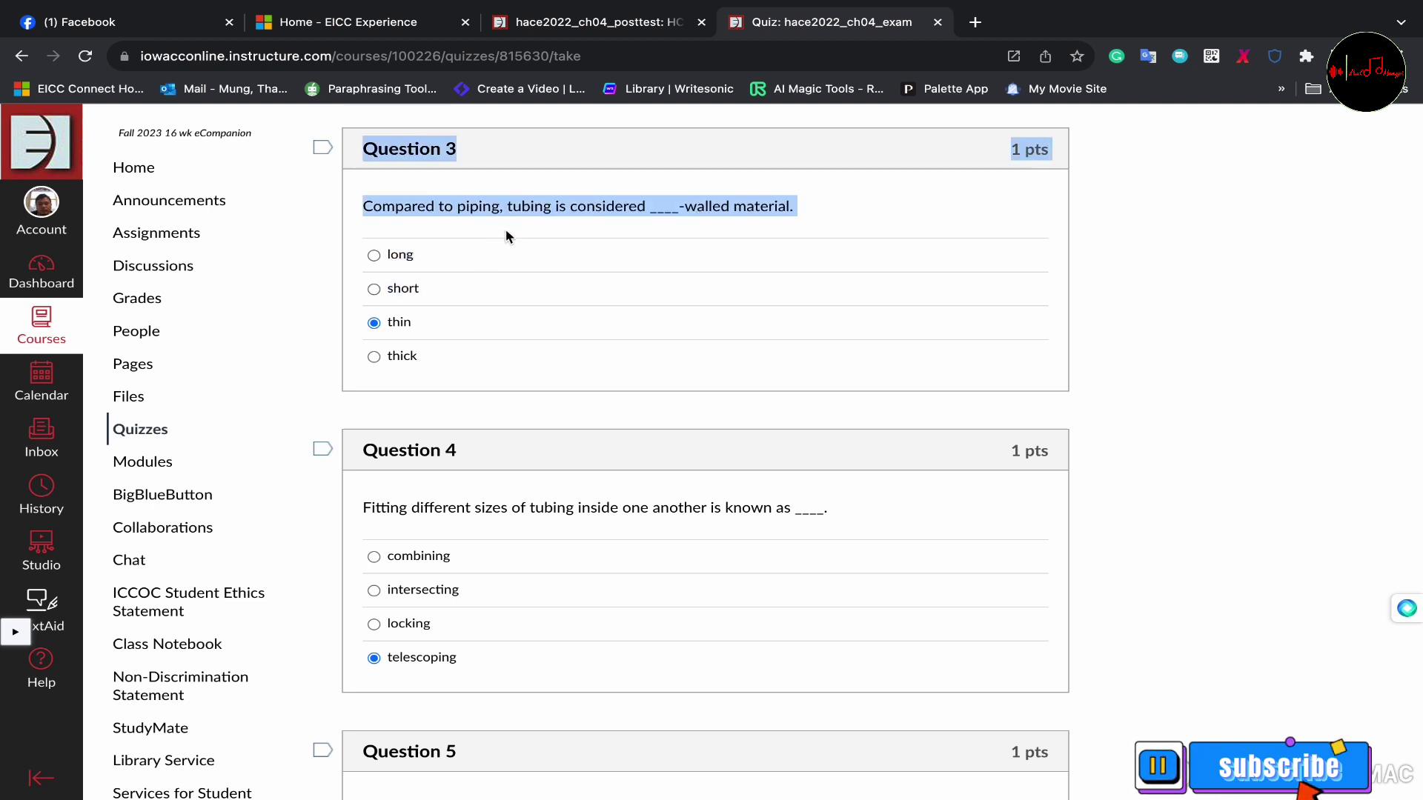
pyautogui.click(349, 324)
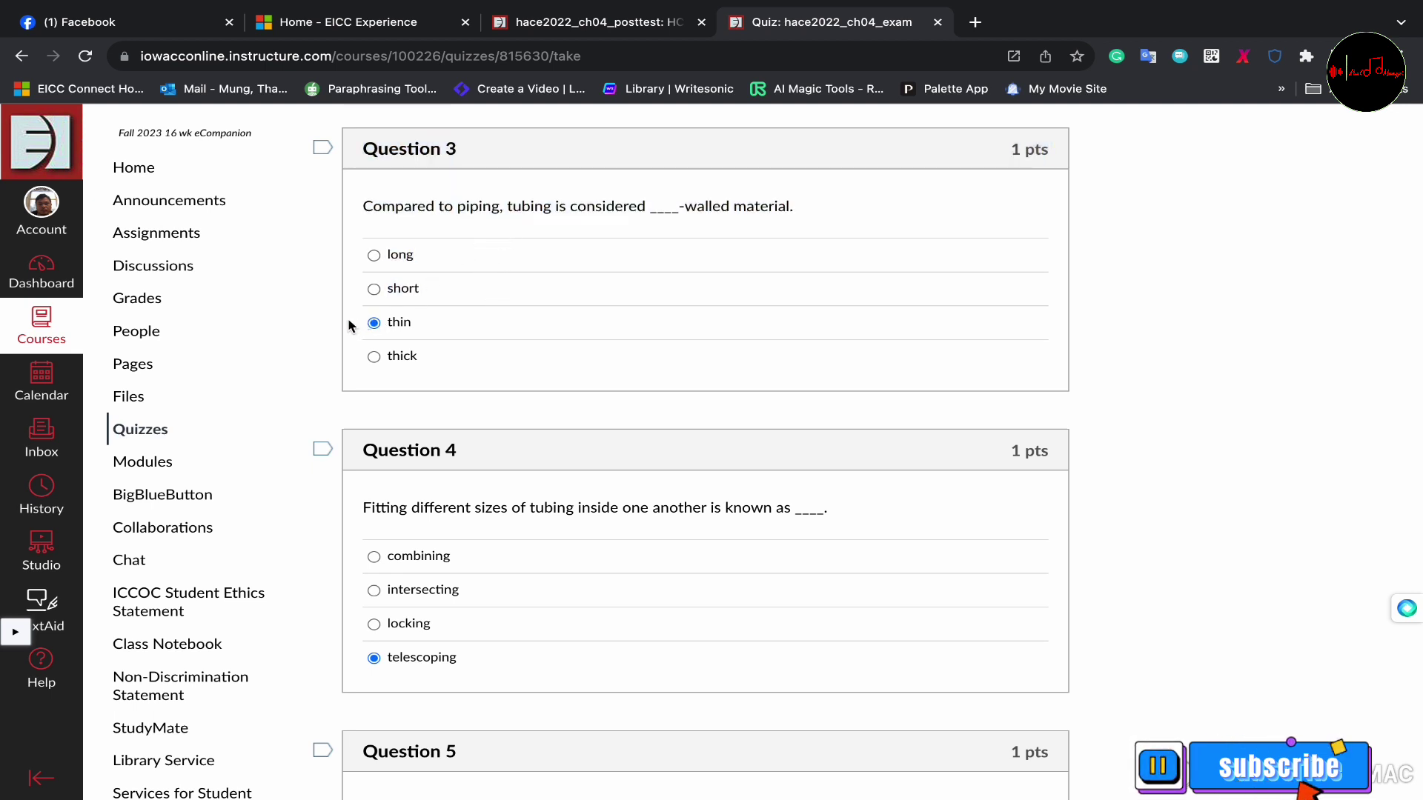
pyautogui.scroll(-4, 455, 327)
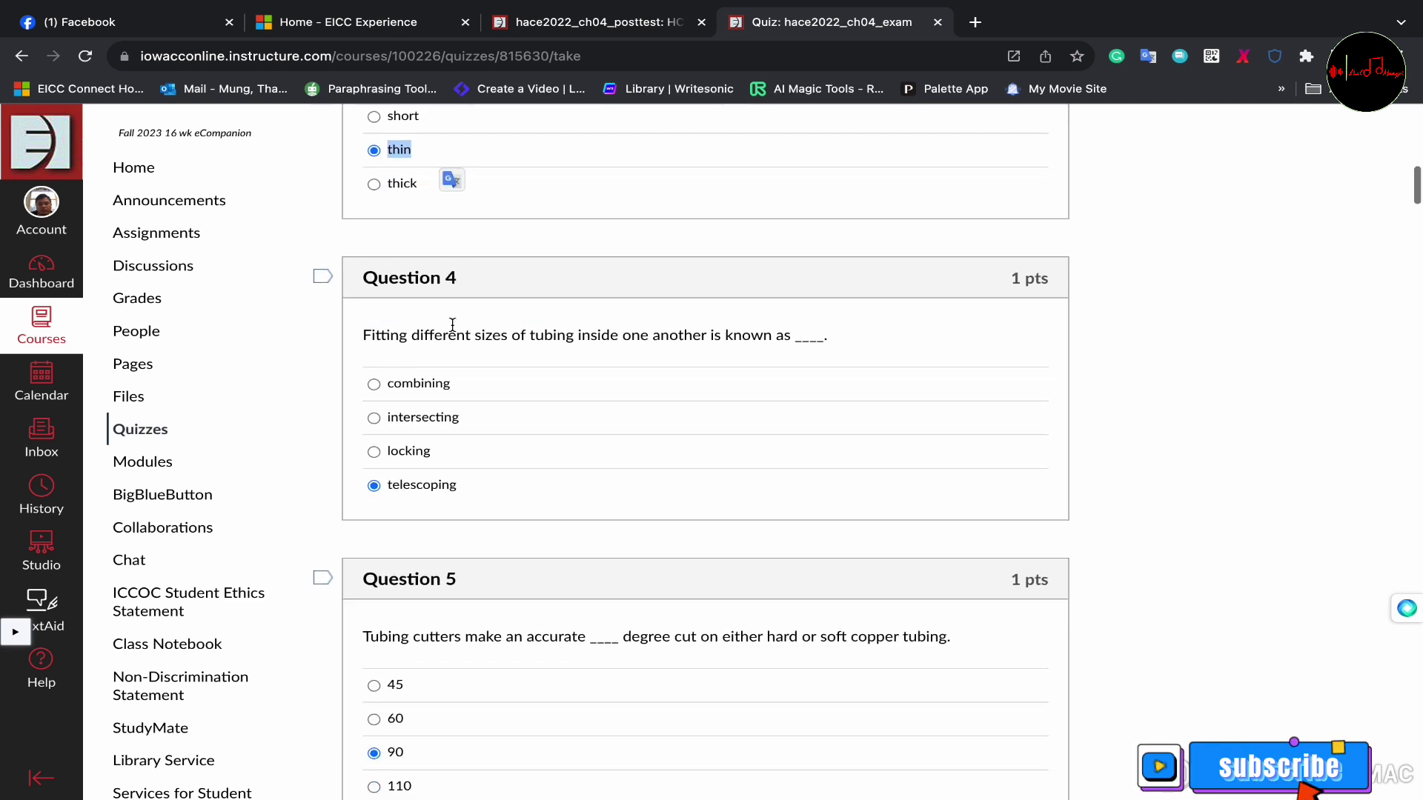
pyautogui.moveTo(353, 155); pyautogui.dragTo(608, 248)
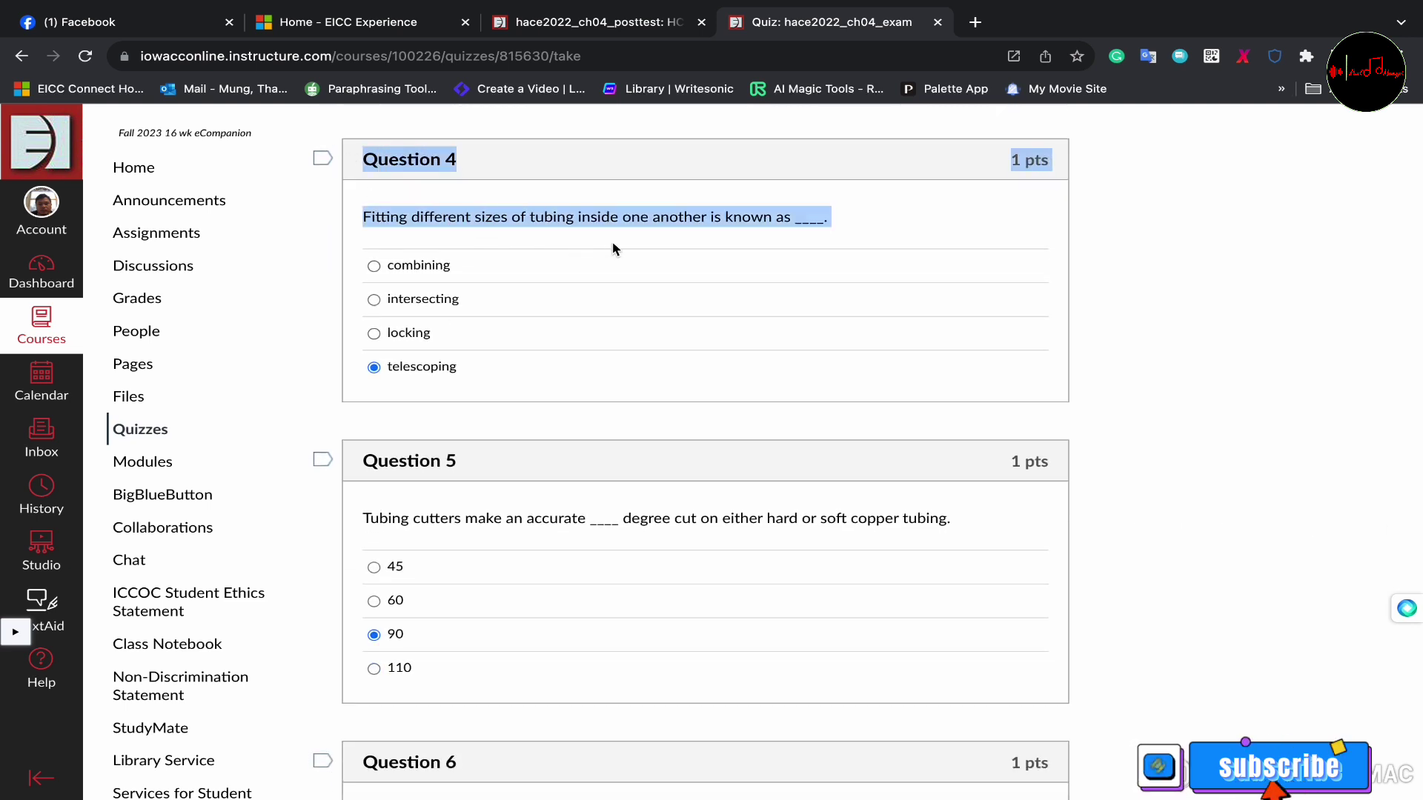
pyautogui.click(350, 372)
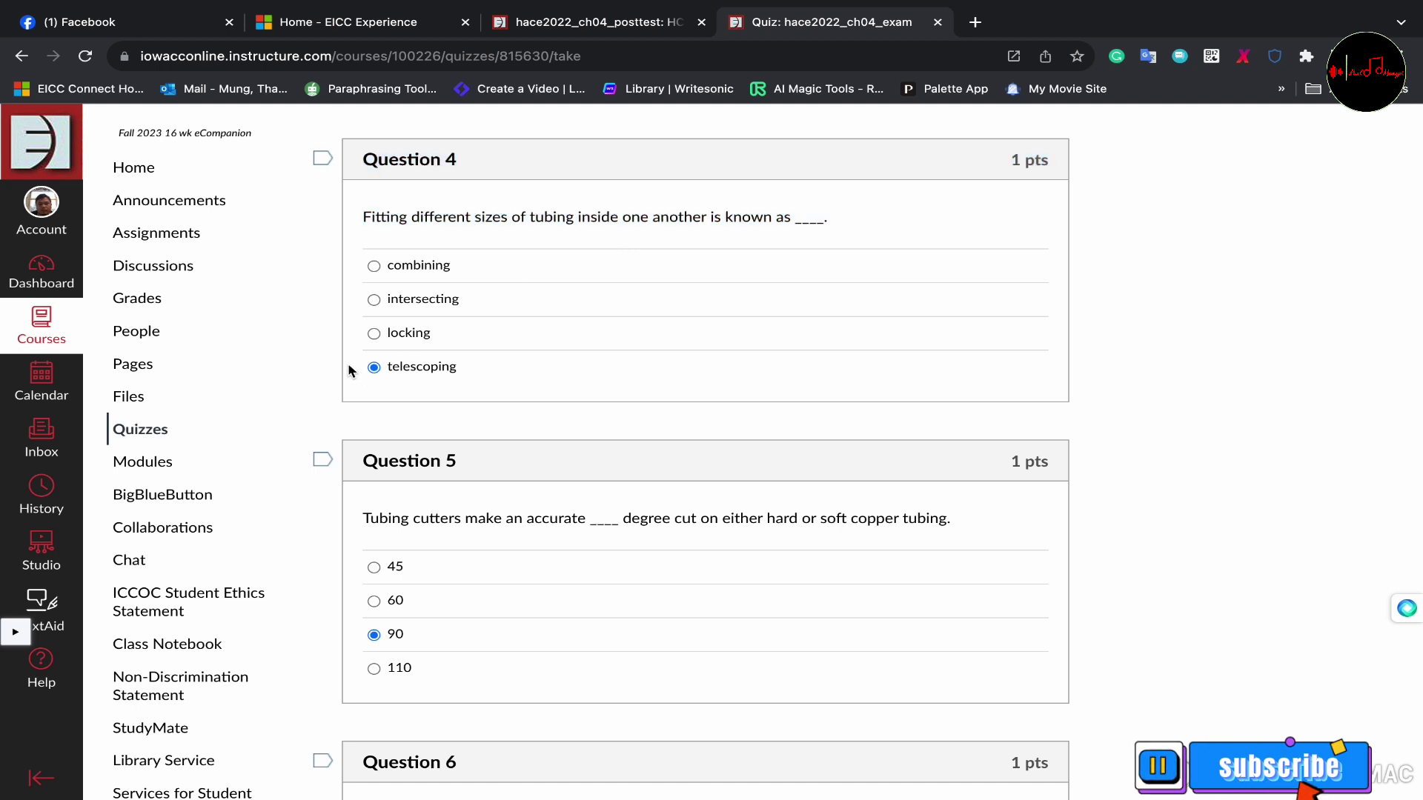
pyautogui.moveTo(363, 367); pyautogui.dragTo(496, 381)
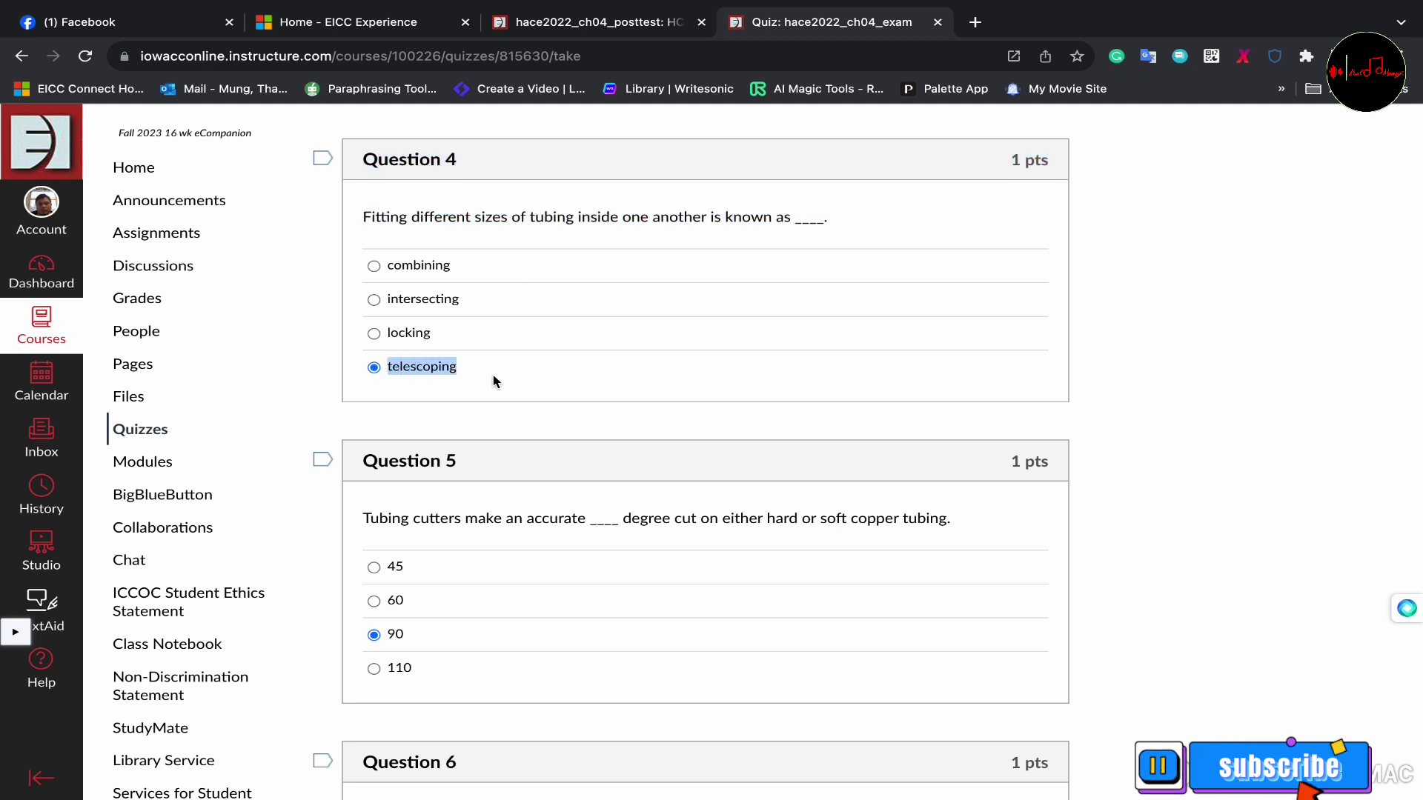
# Review Questions 5 and 6 on tubing cutter angle and low-cost bending of soft copper, highlighting each prompt and its selected answer
pyautogui.scroll(-4, 496, 381)
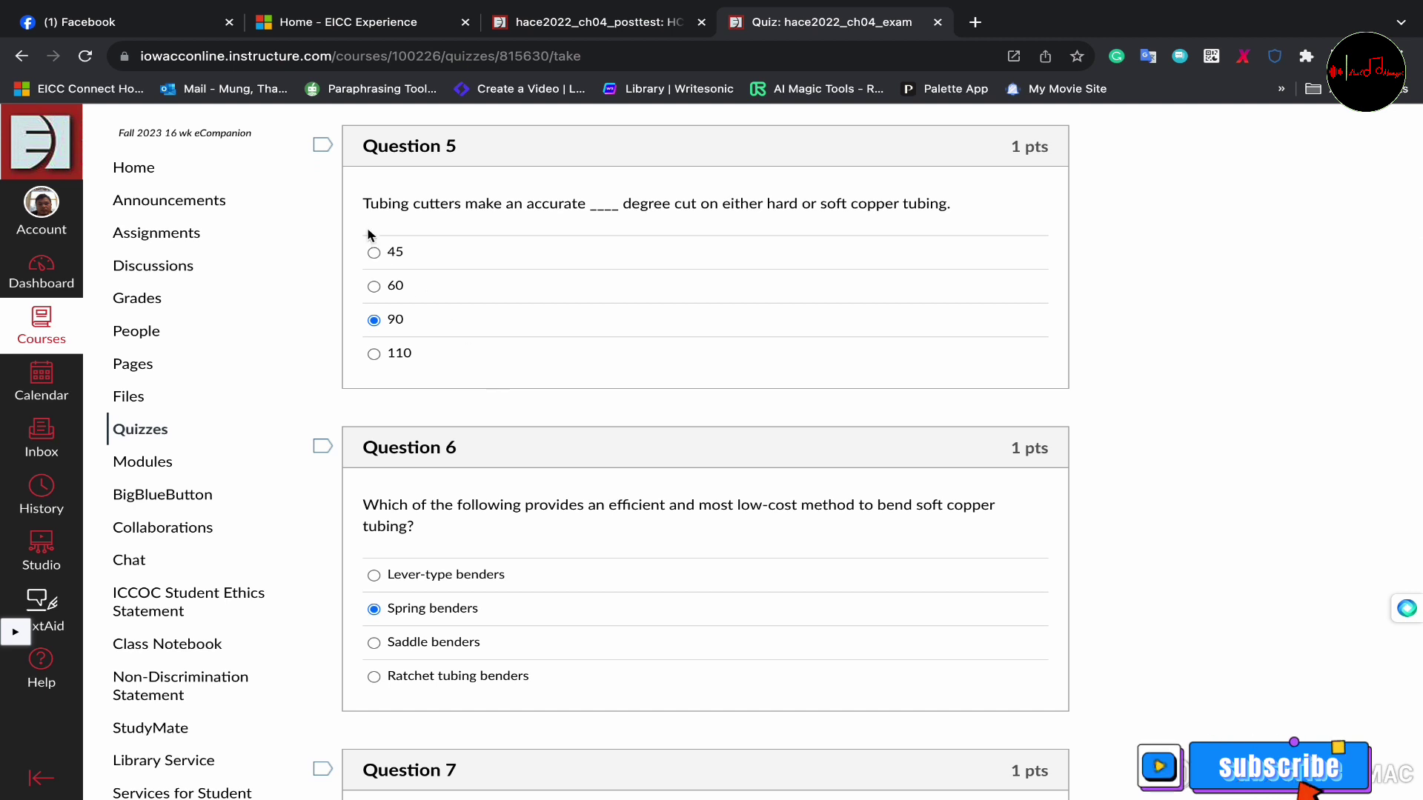
pyautogui.moveTo(356, 212); pyautogui.dragTo(756, 228)
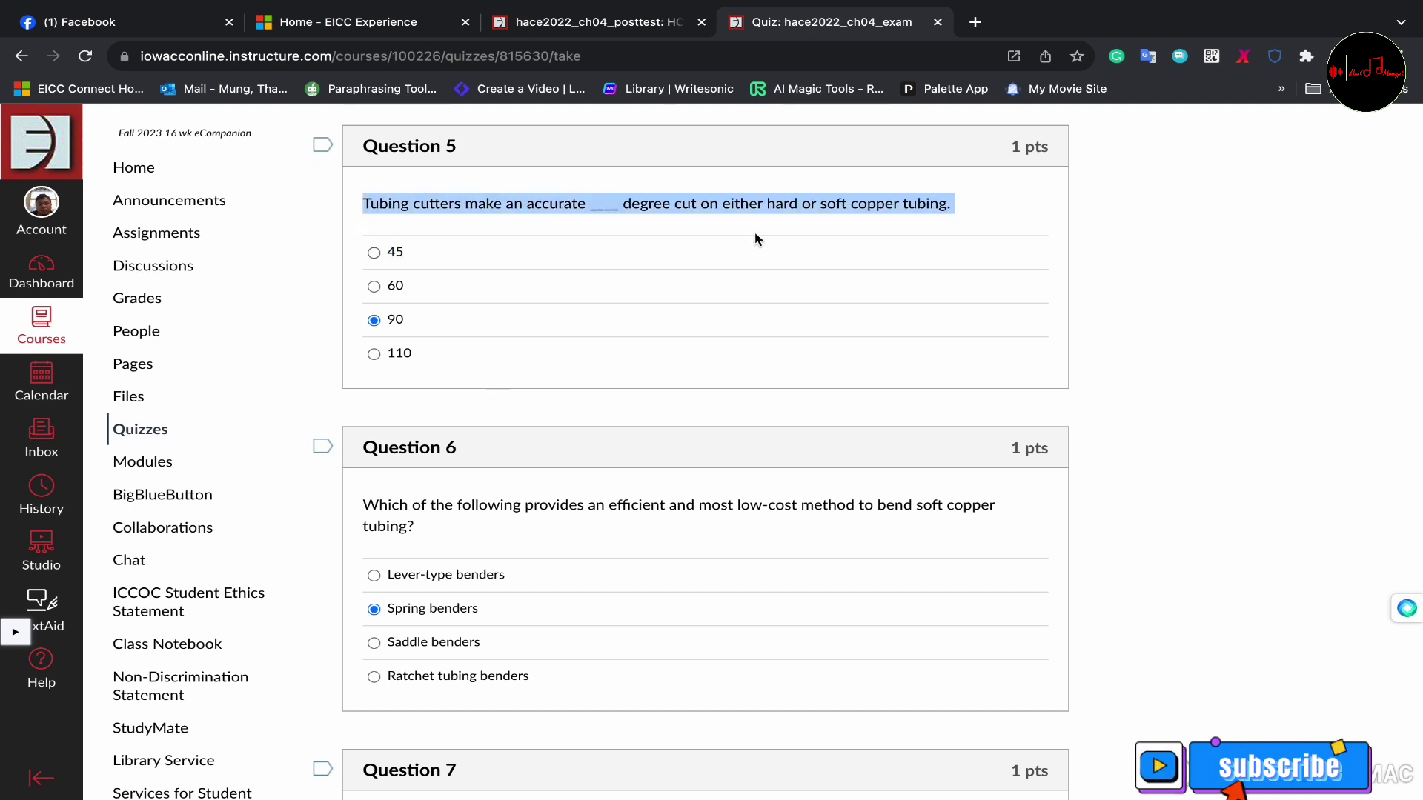
pyautogui.click(349, 321)
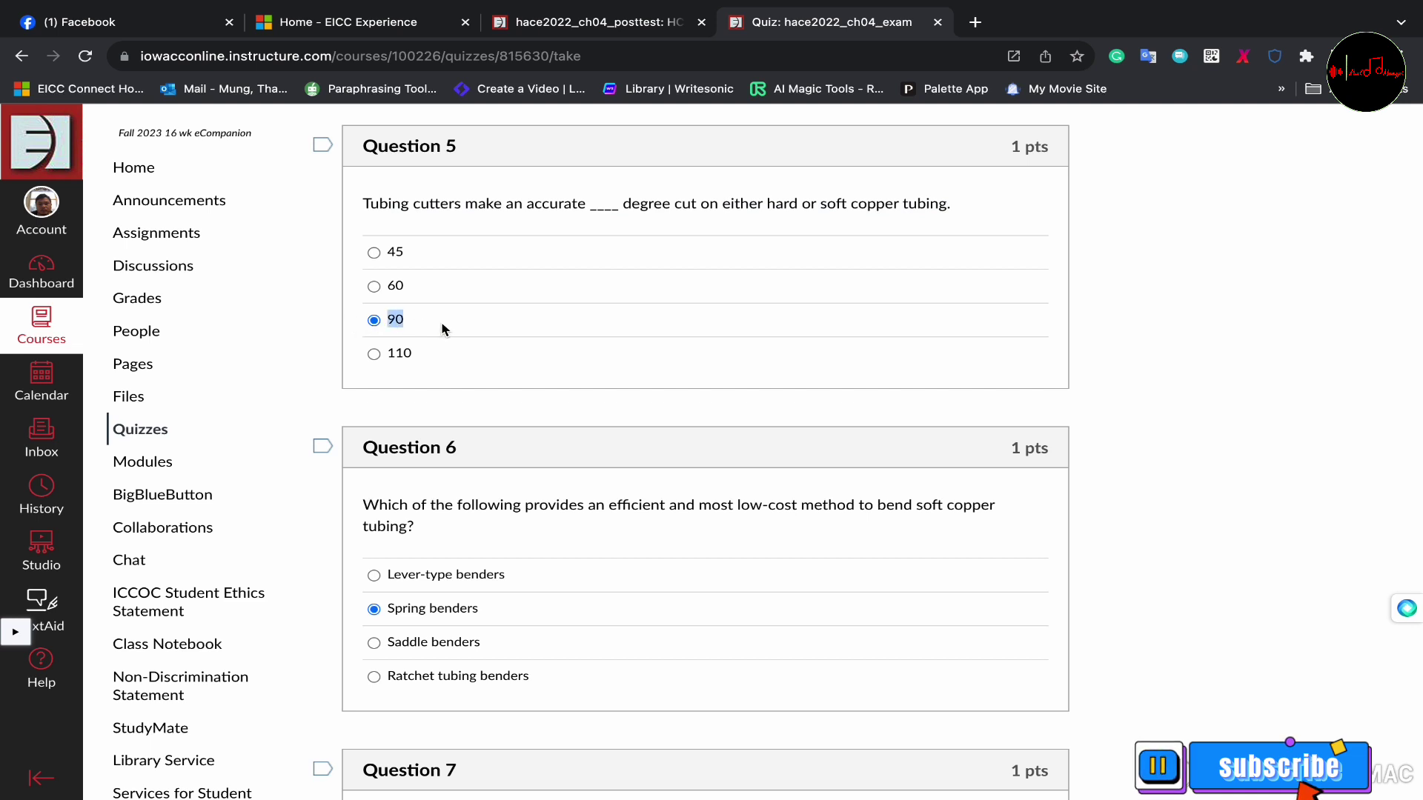
pyautogui.scroll(-4, 496, 406)
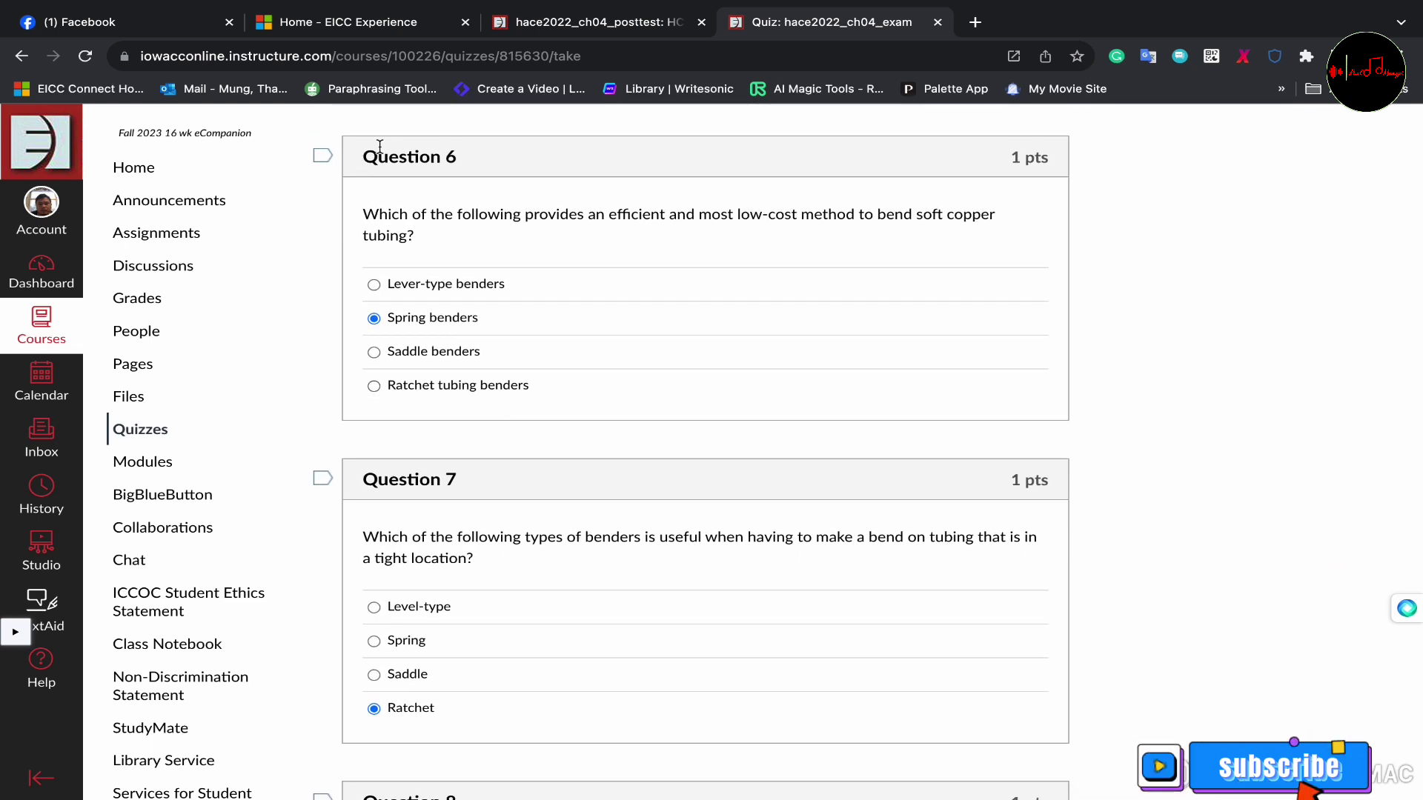
pyautogui.moveTo(361, 154); pyautogui.dragTo(504, 239)
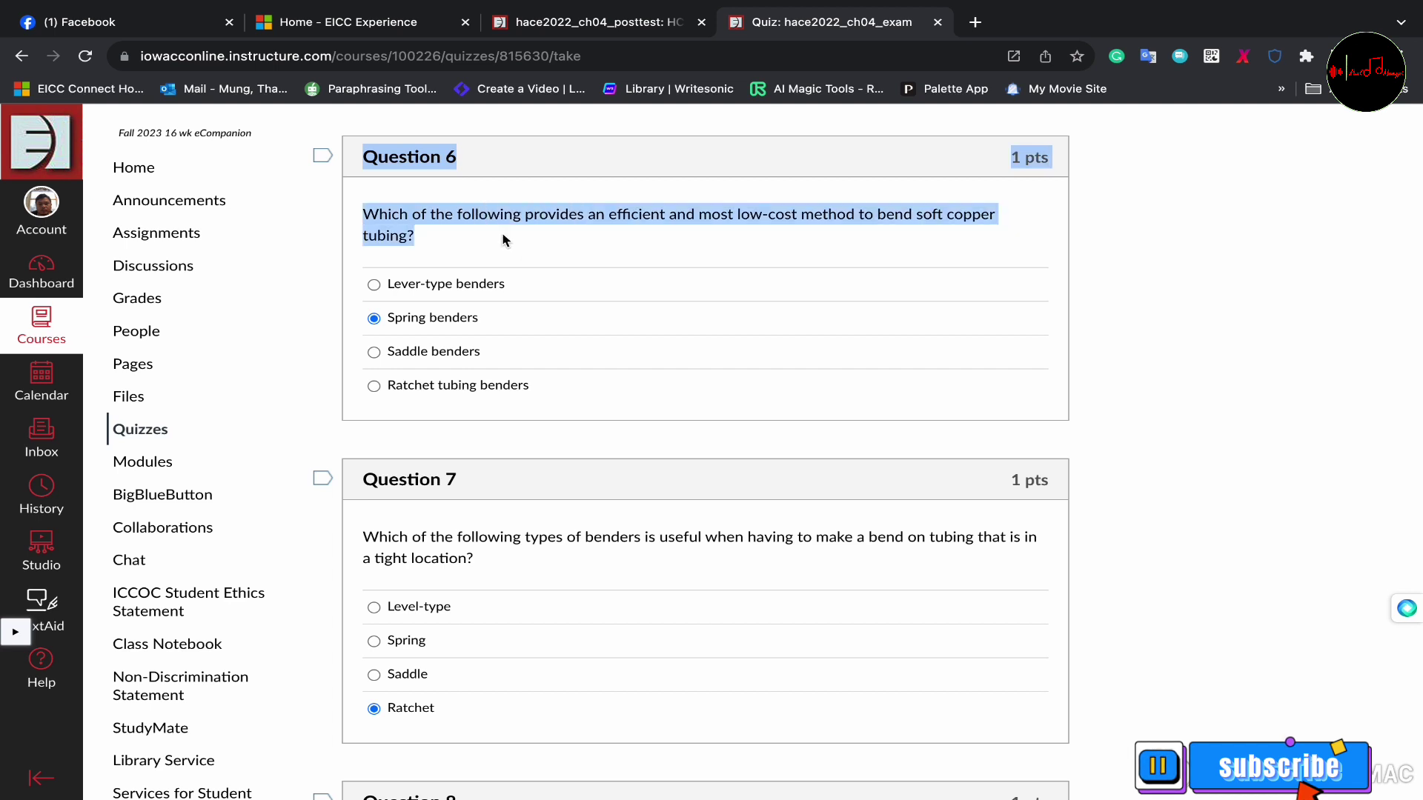
pyautogui.click(352, 322)
pyautogui.moveTo(424, 327); pyautogui.dragTo(470, 343)
# Review Questions 7 and 8 on benders for tight locations and lever-actuated swaging tools, highlighting each prompt and its selected answer
pyautogui.scroll(-2, 659, 415)
pyautogui.scroll(-3, 659, 415)
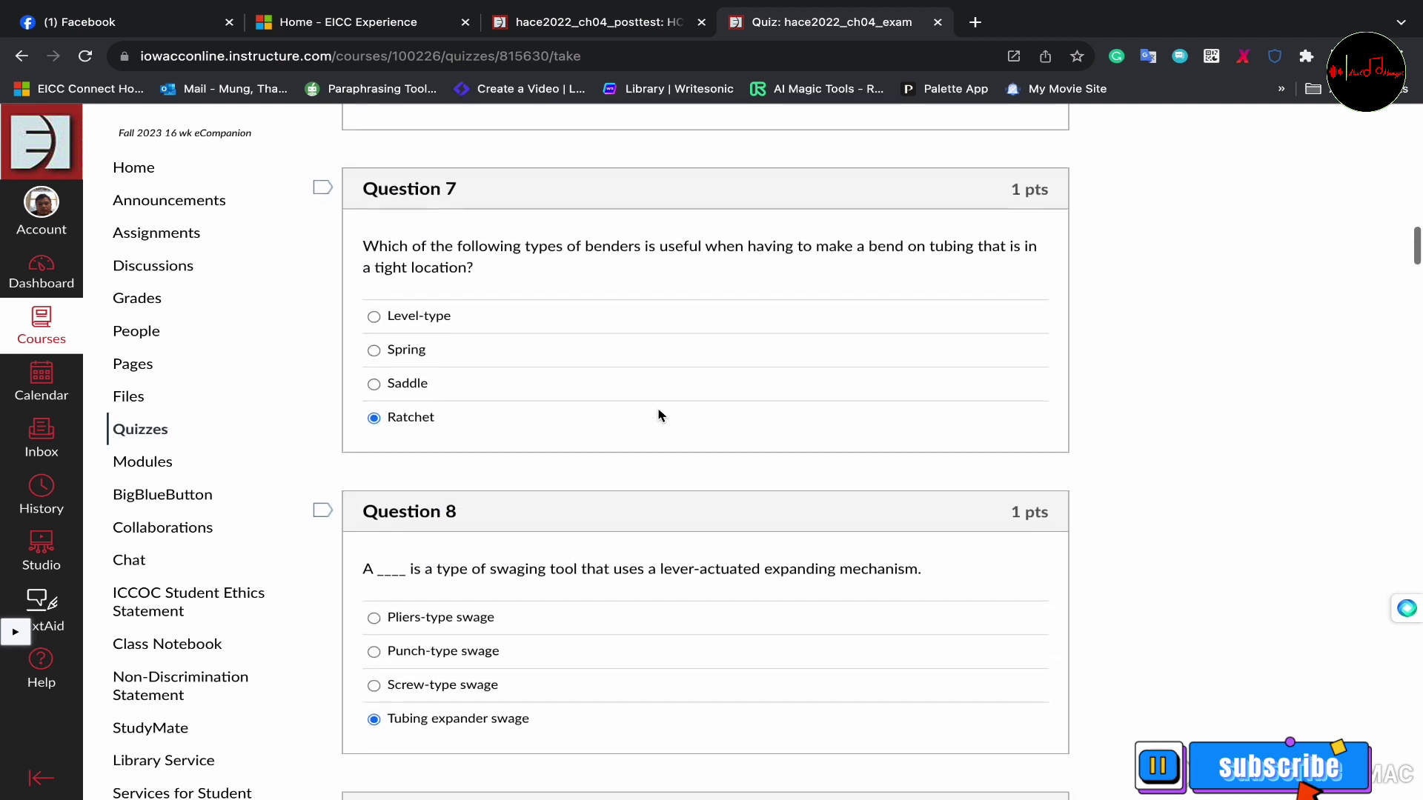
pyautogui.moveTo(352, 171); pyautogui.dragTo(529, 257)
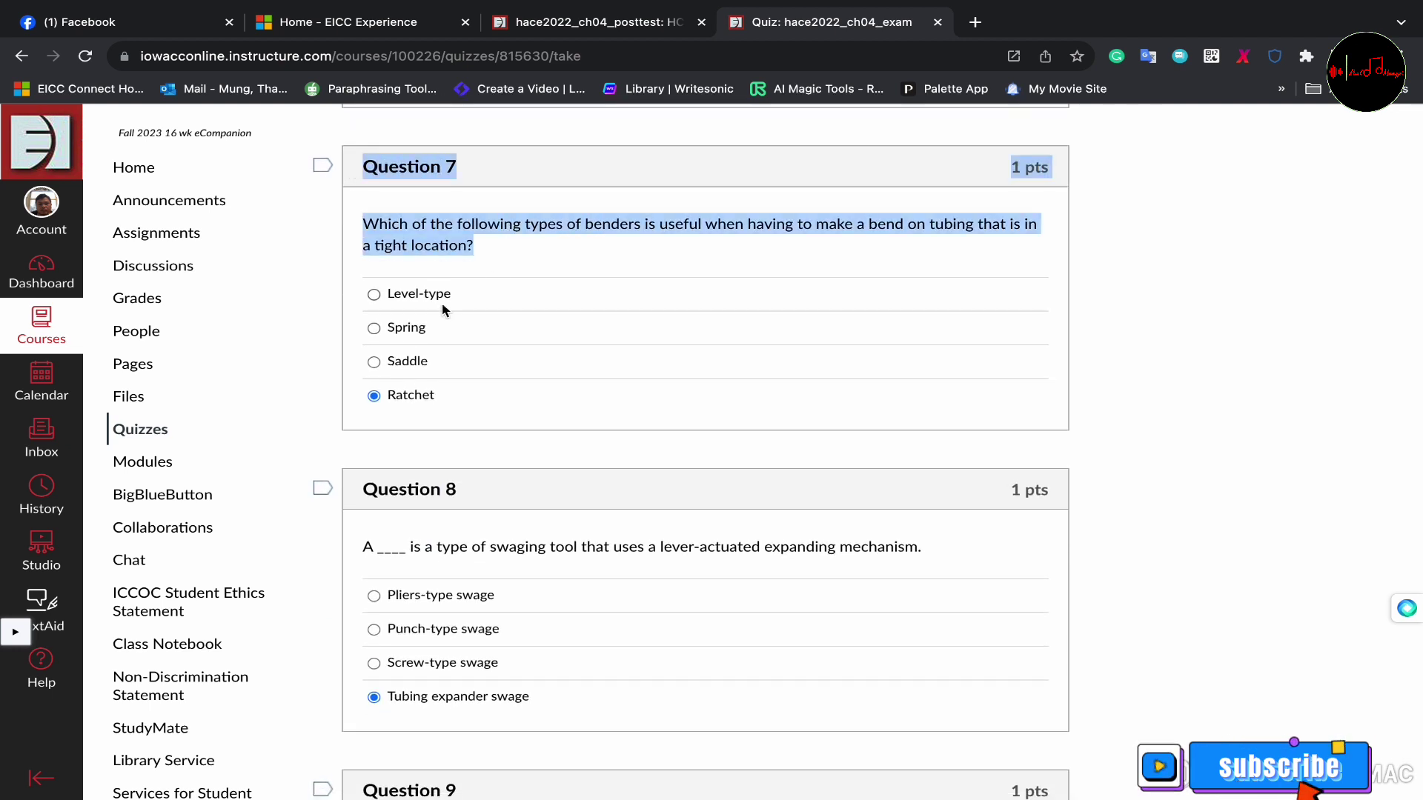
pyautogui.click(359, 400)
pyautogui.moveTo(357, 400); pyautogui.dragTo(439, 397)
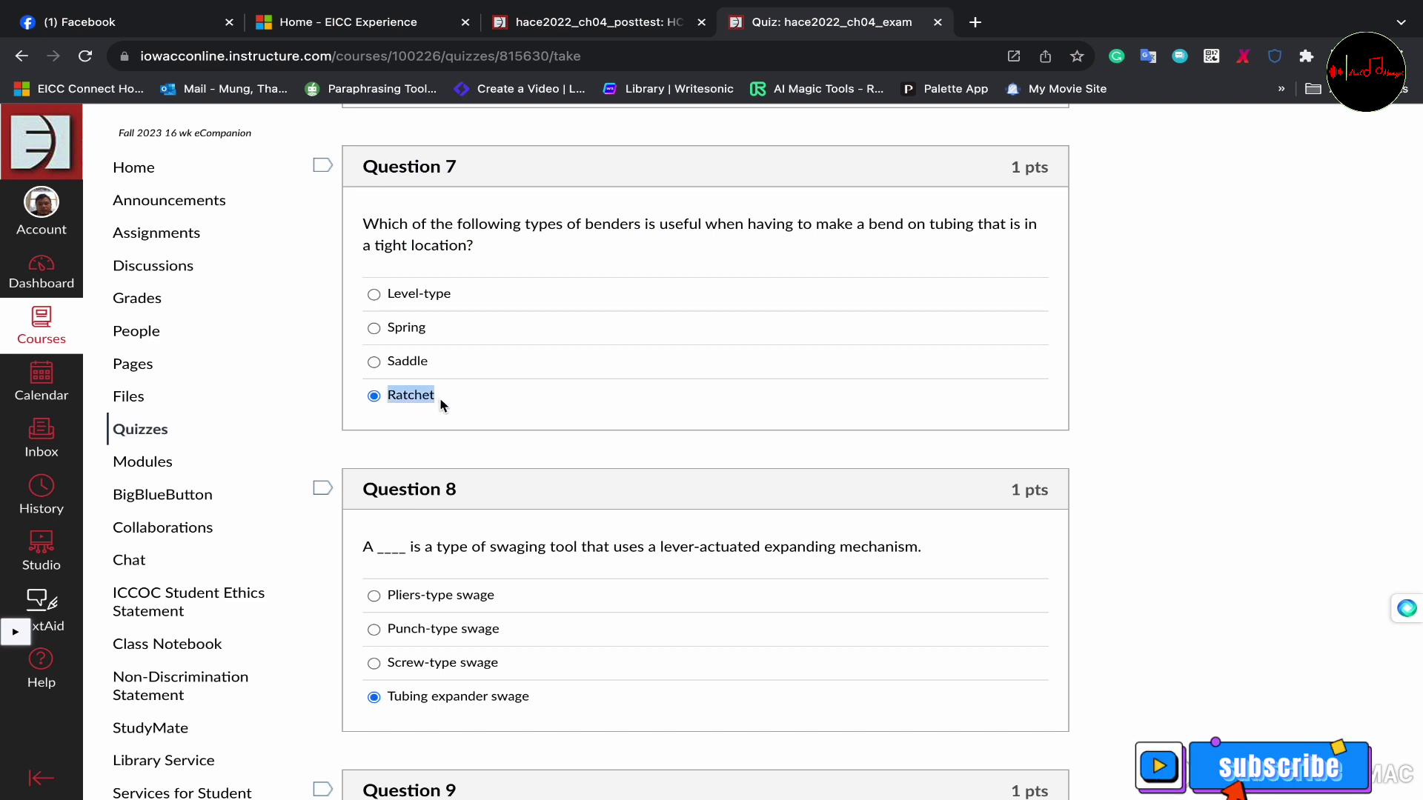
pyautogui.scroll(-3, 440, 404)
pyautogui.scroll(-2, 439, 403)
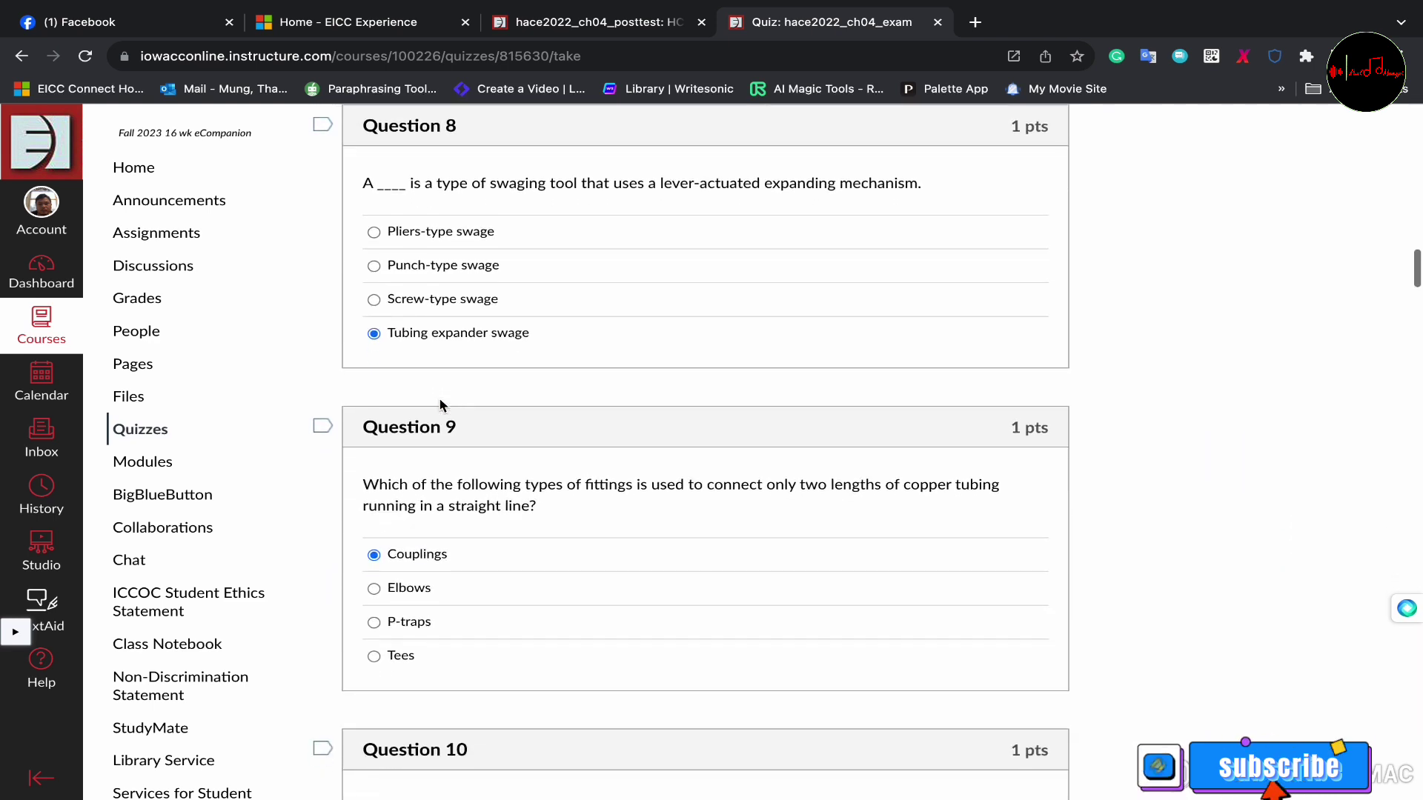
pyautogui.moveTo(359, 135); pyautogui.dragTo(531, 209)
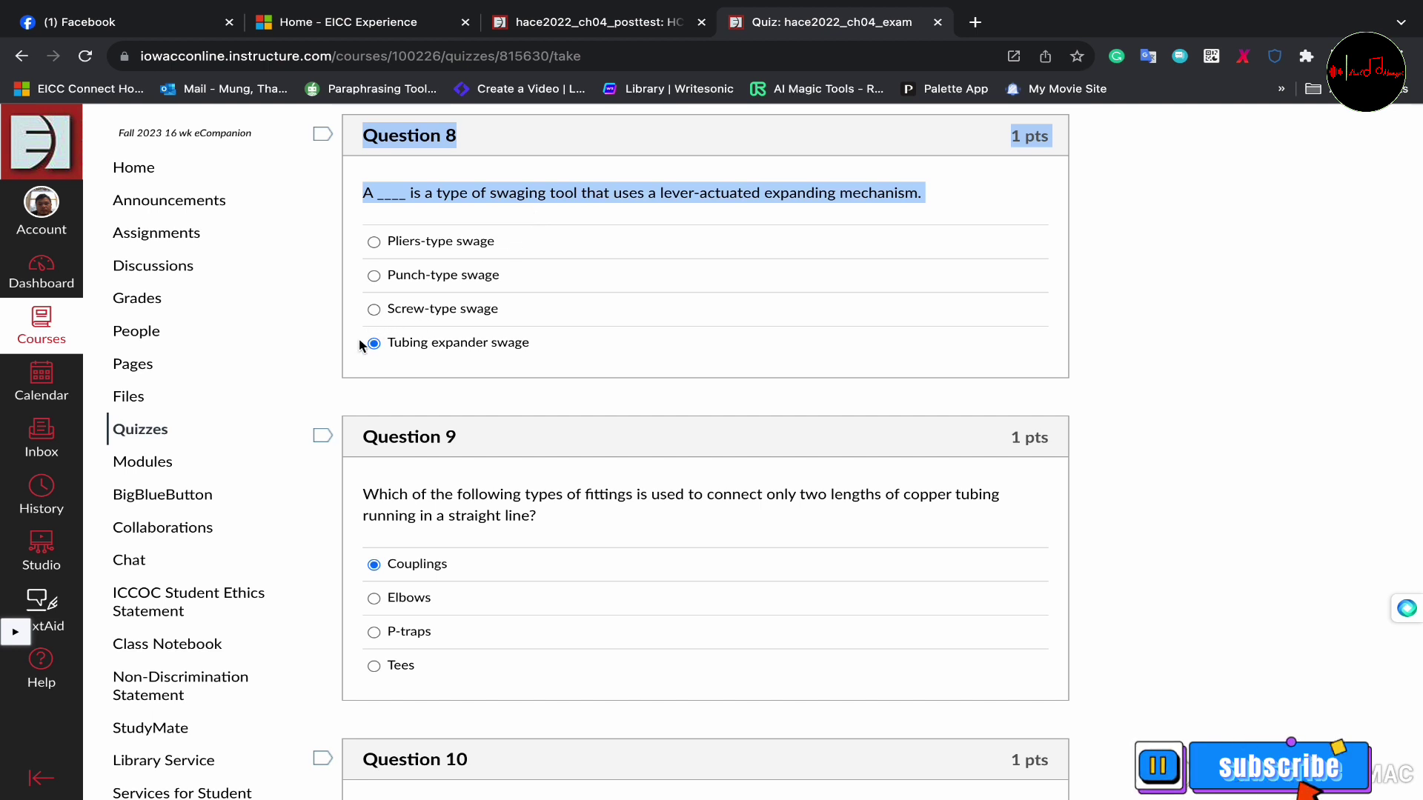
pyautogui.moveTo(363, 344); pyautogui.dragTo(543, 360)
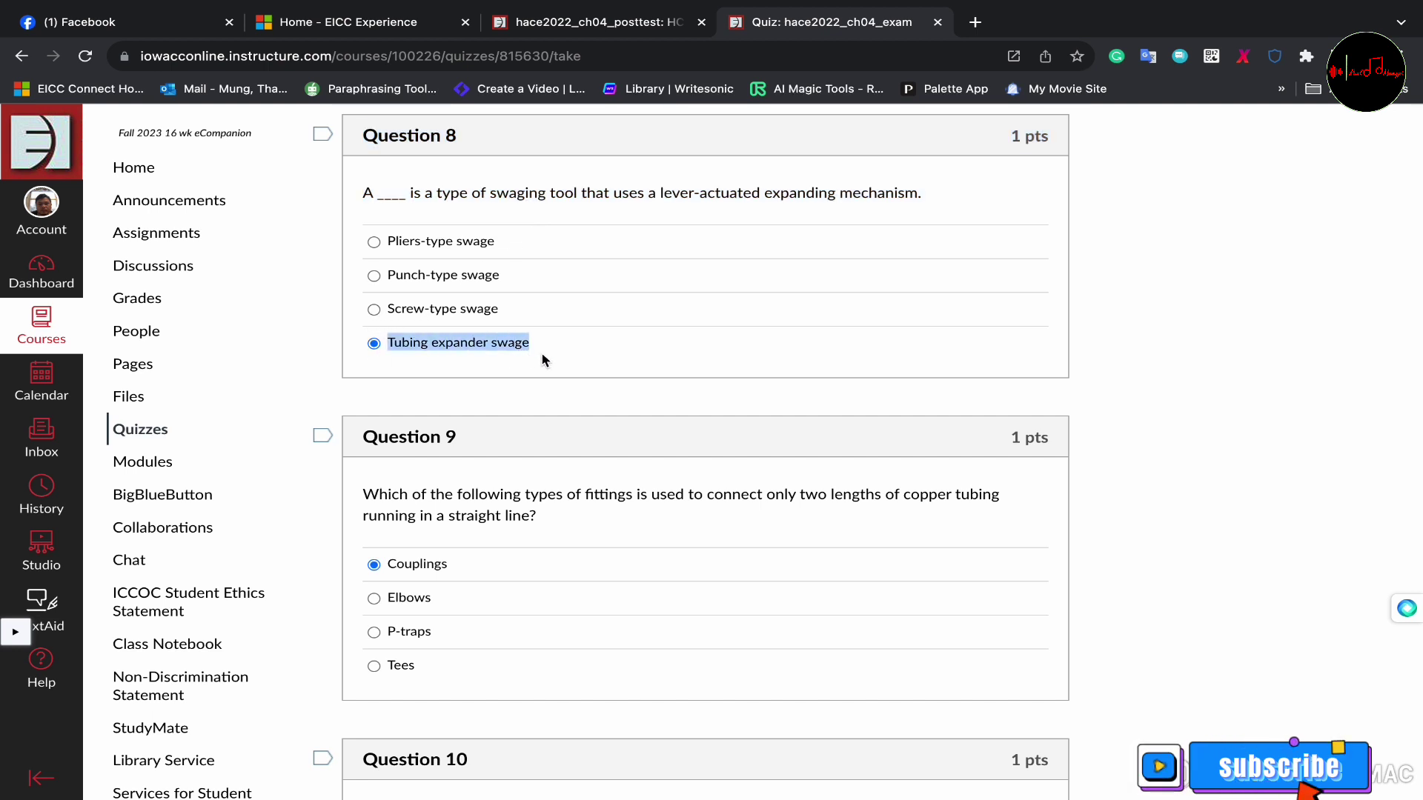
# Review Questions 9 and 10 on straight-line fittings and sharply bending elbows, highlighting each prompt and its selected answer
pyautogui.scroll(-4, 539, 461)
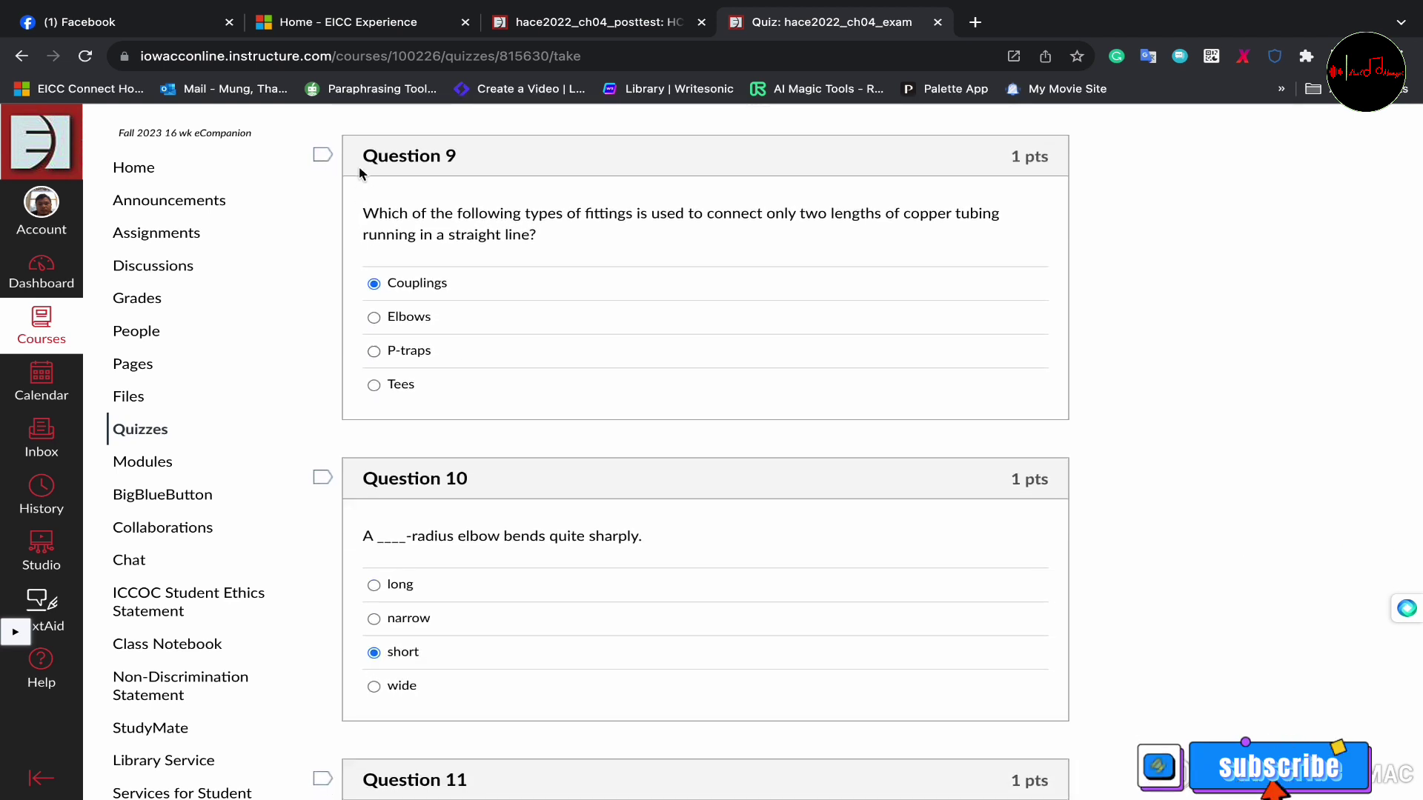
pyautogui.moveTo(357, 152); pyautogui.dragTo(585, 262)
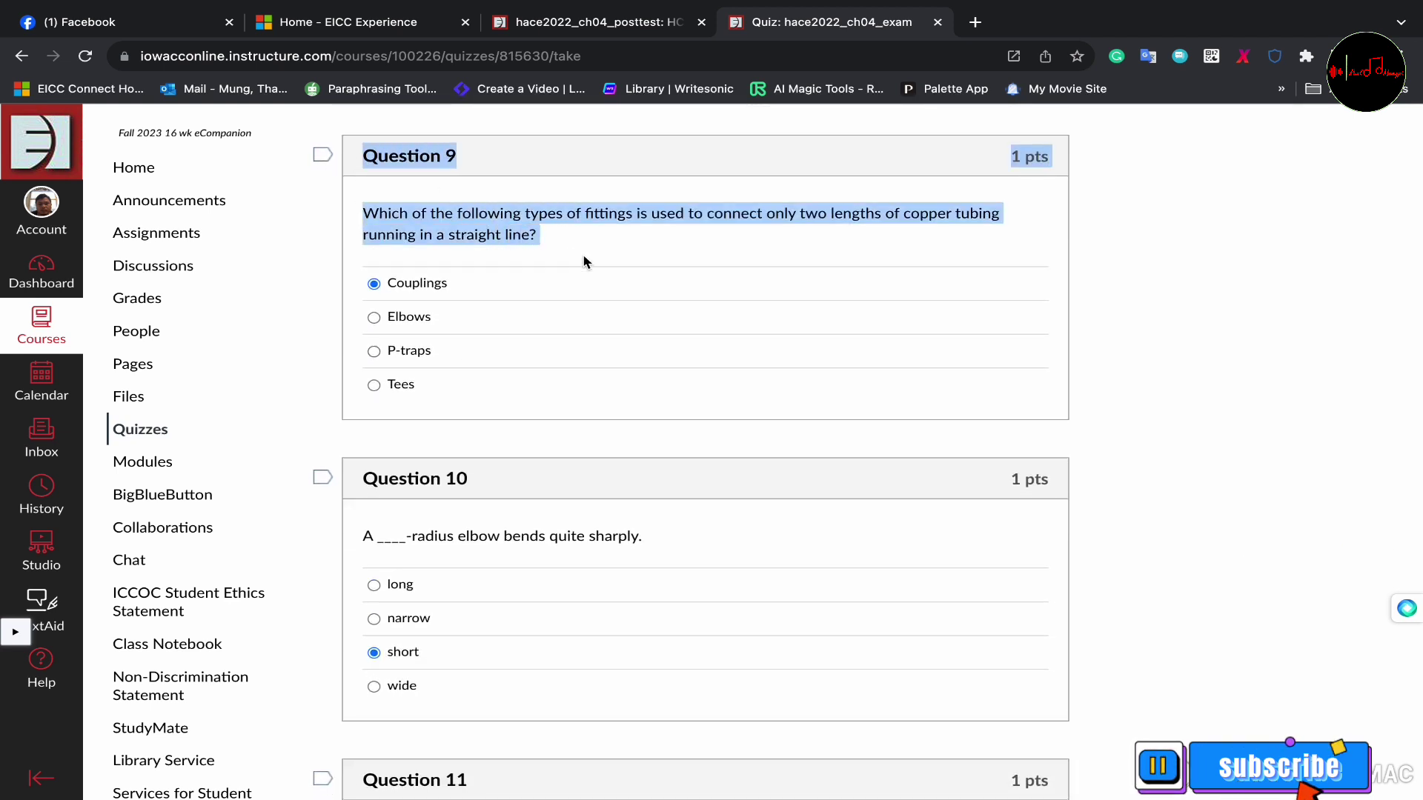
pyautogui.moveTo(445, 223); pyautogui.dragTo(457, 286)
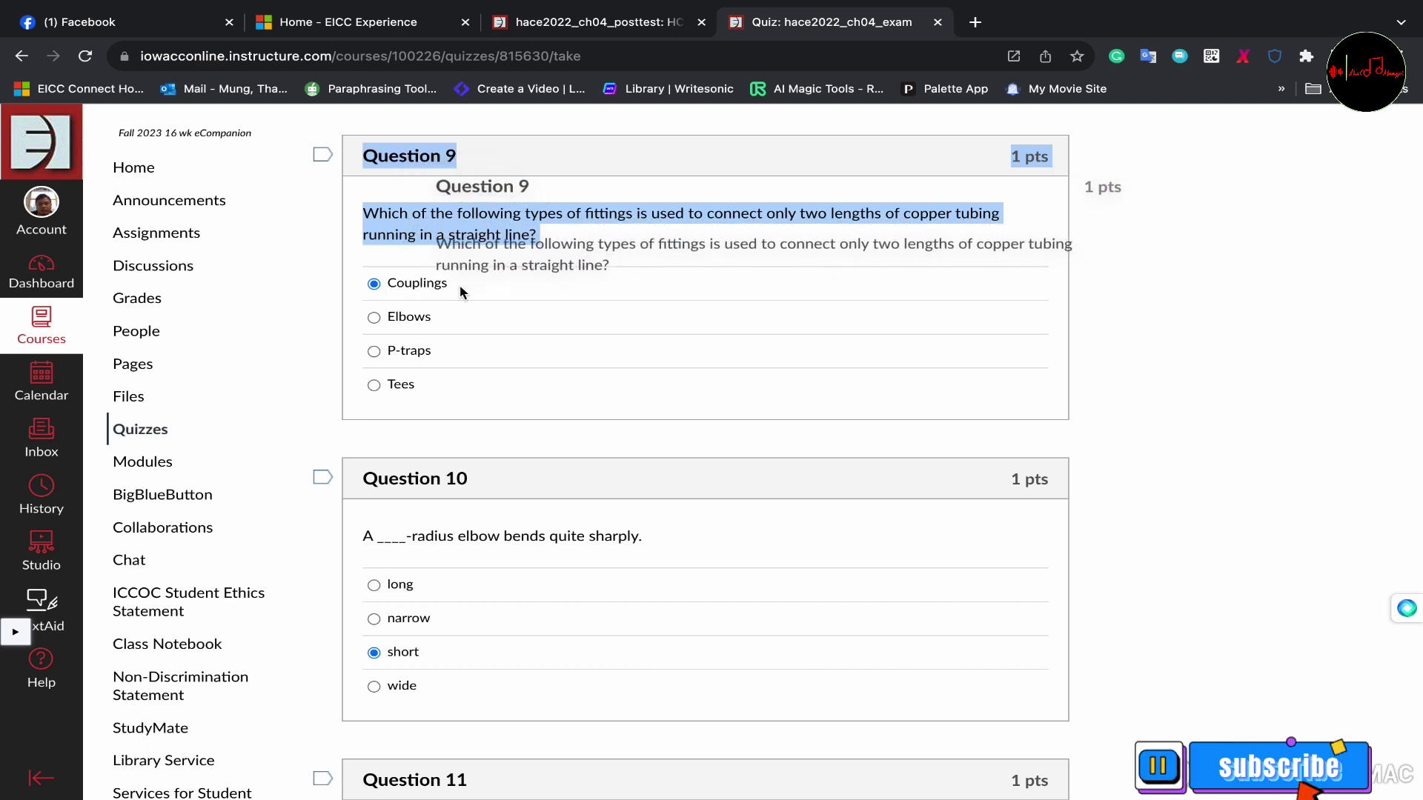
pyautogui.click(352, 287)
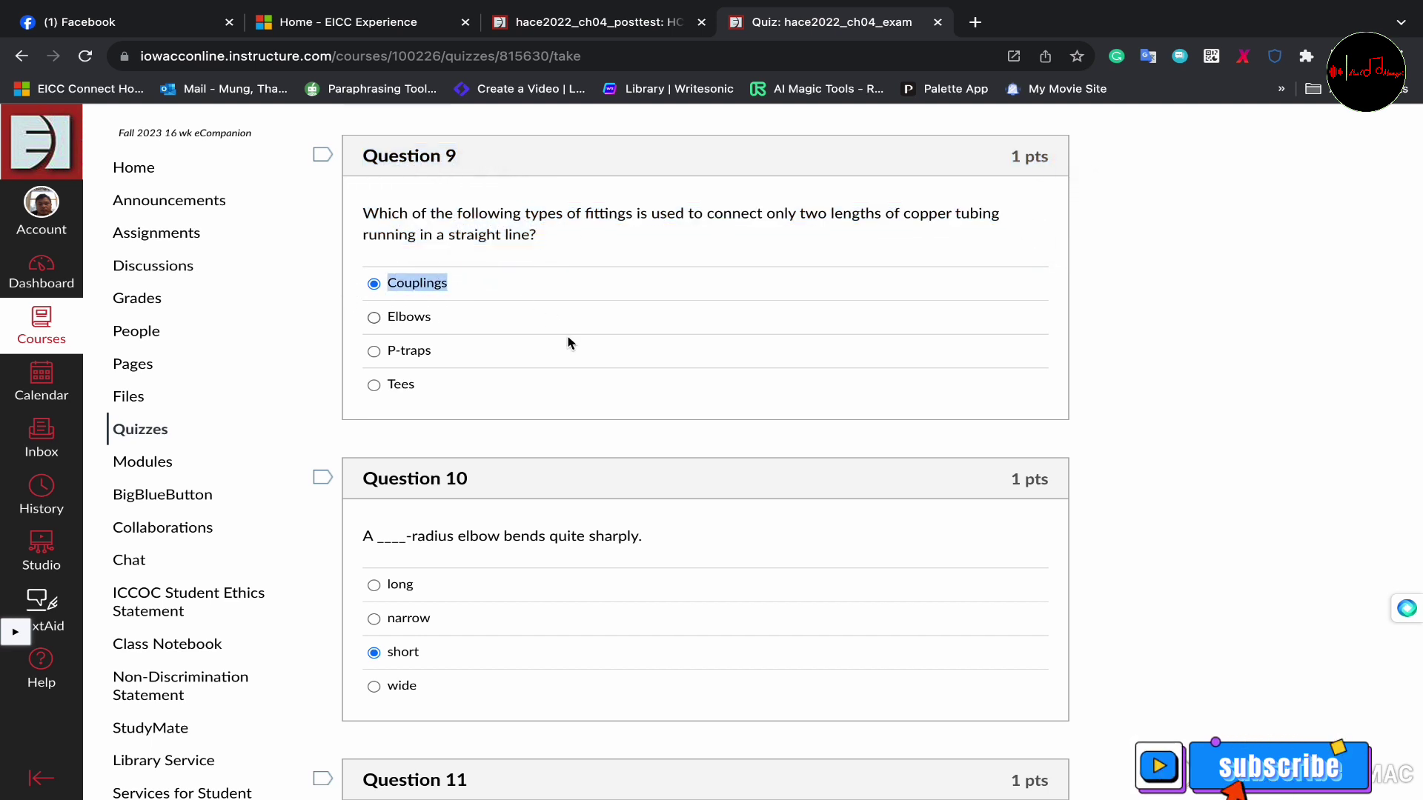
pyautogui.scroll(-4, 613, 403)
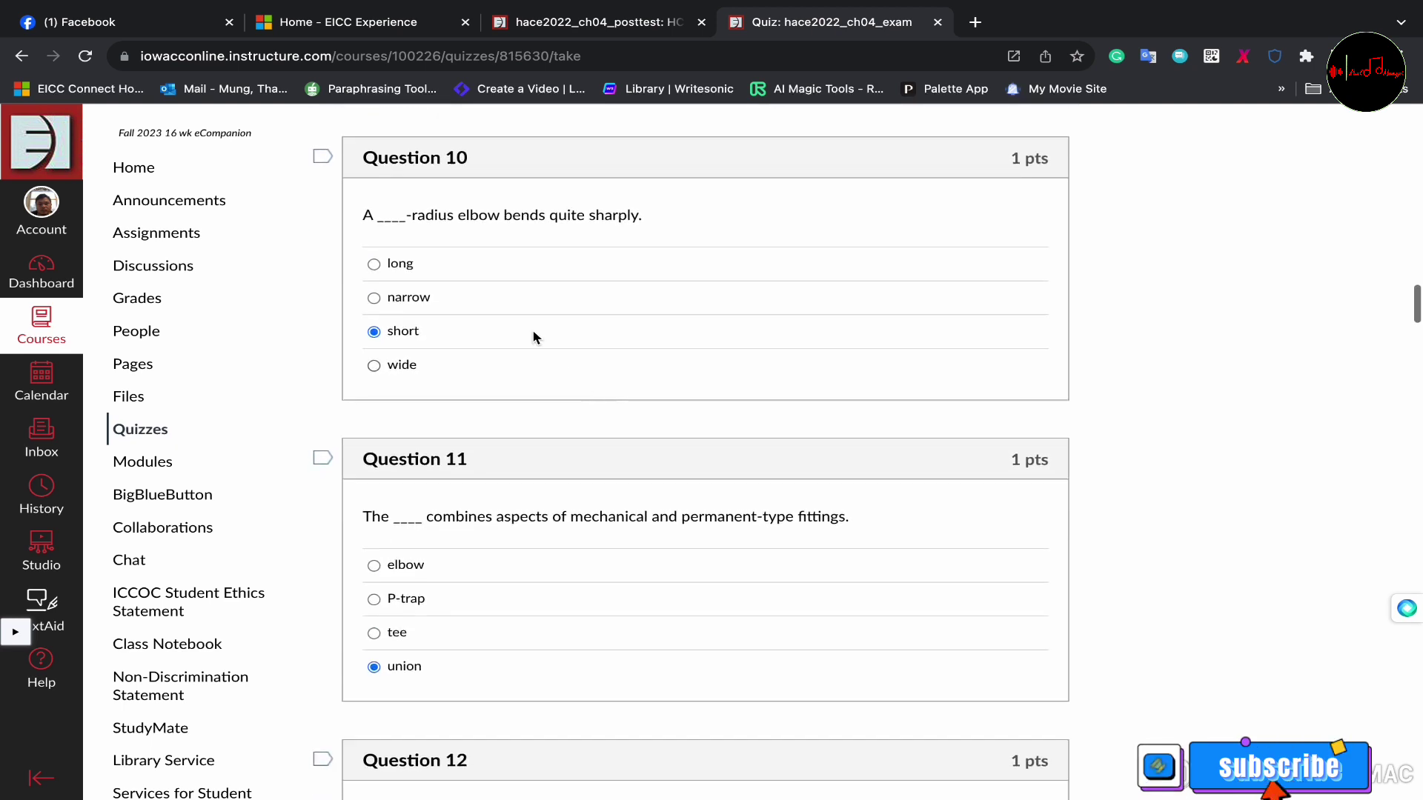
pyautogui.moveTo(361, 158); pyautogui.dragTo(661, 235)
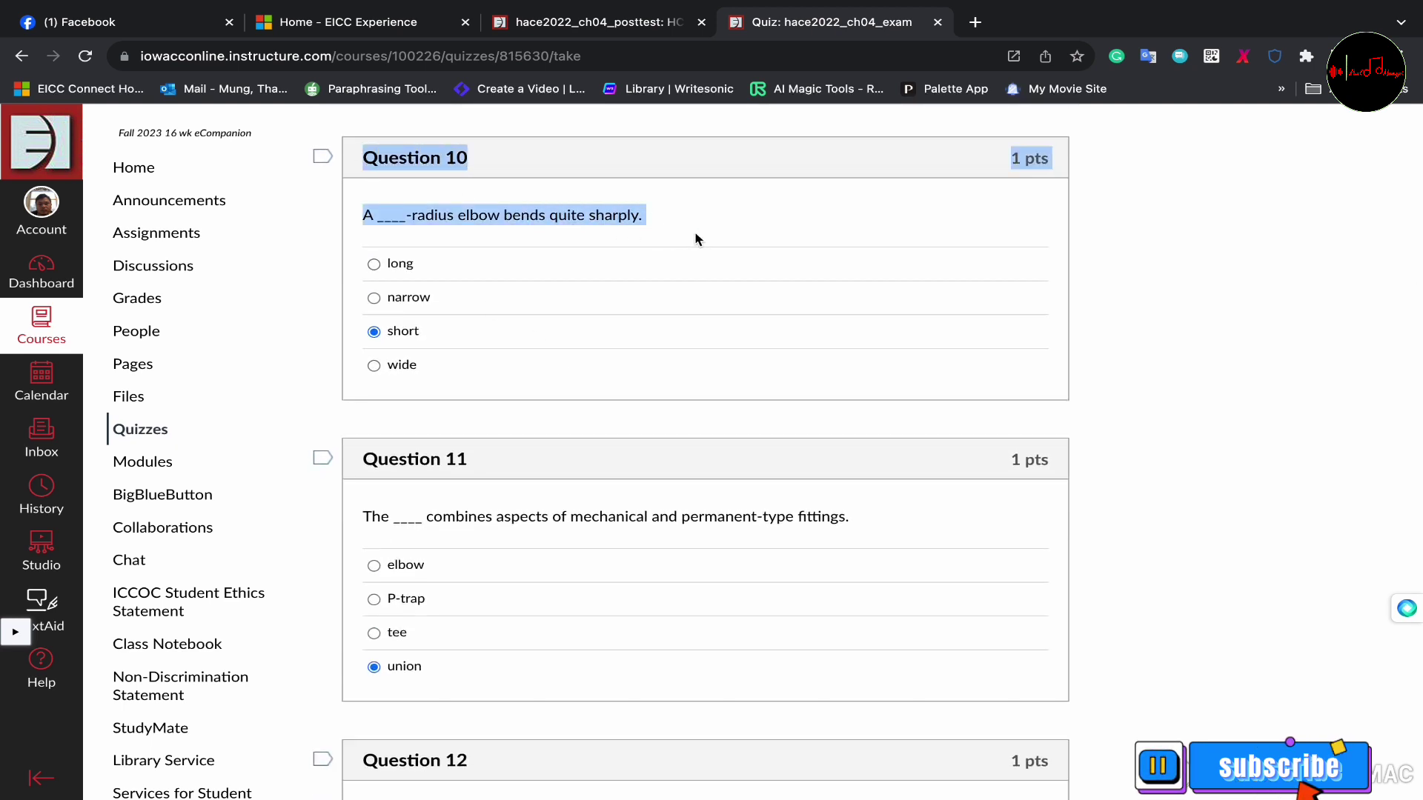
pyautogui.click(352, 329)
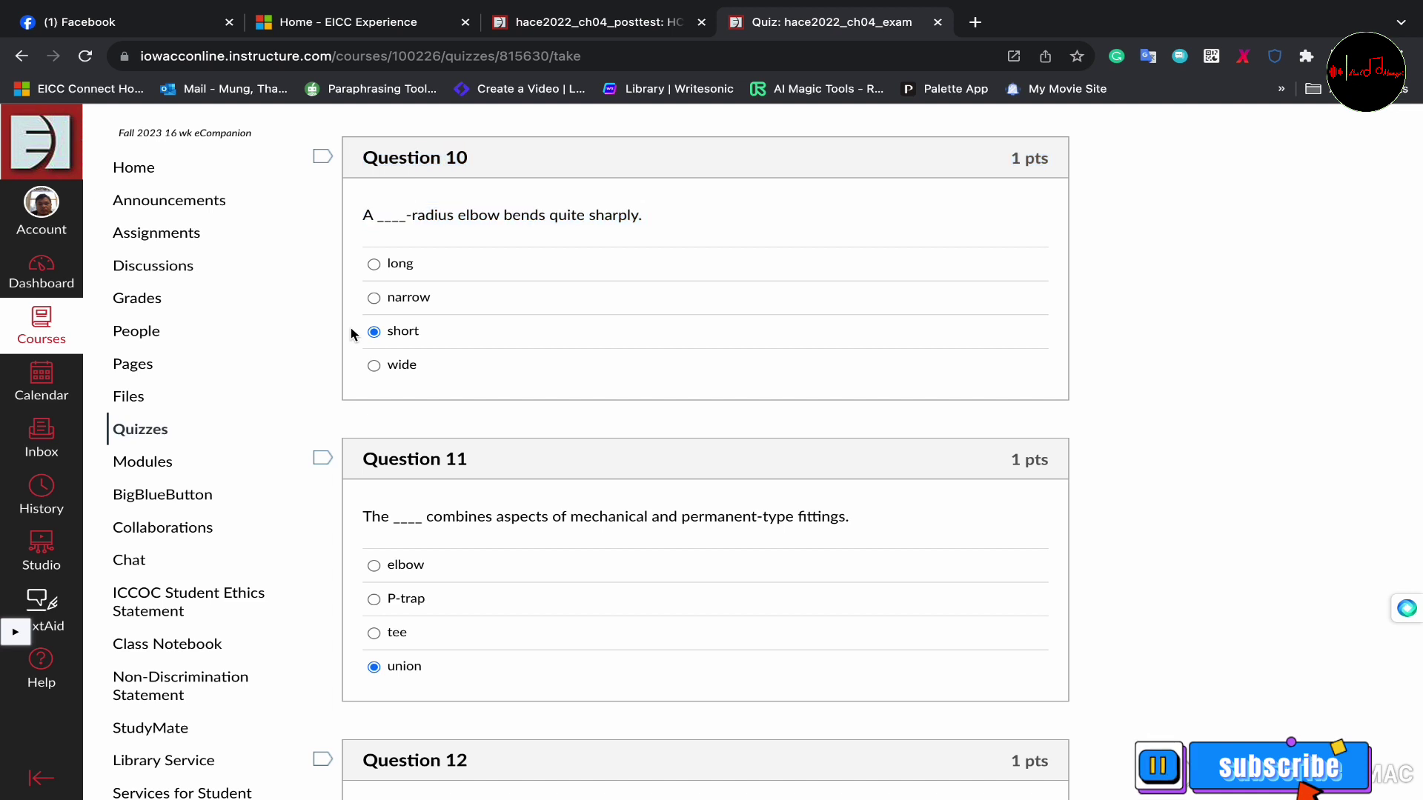
# Review Questions 11 and 12 on combined mechanical-permanent fittings and full flare fittings, highlighting each prompt and its selected answer
pyautogui.scroll(-4, 445, 333)
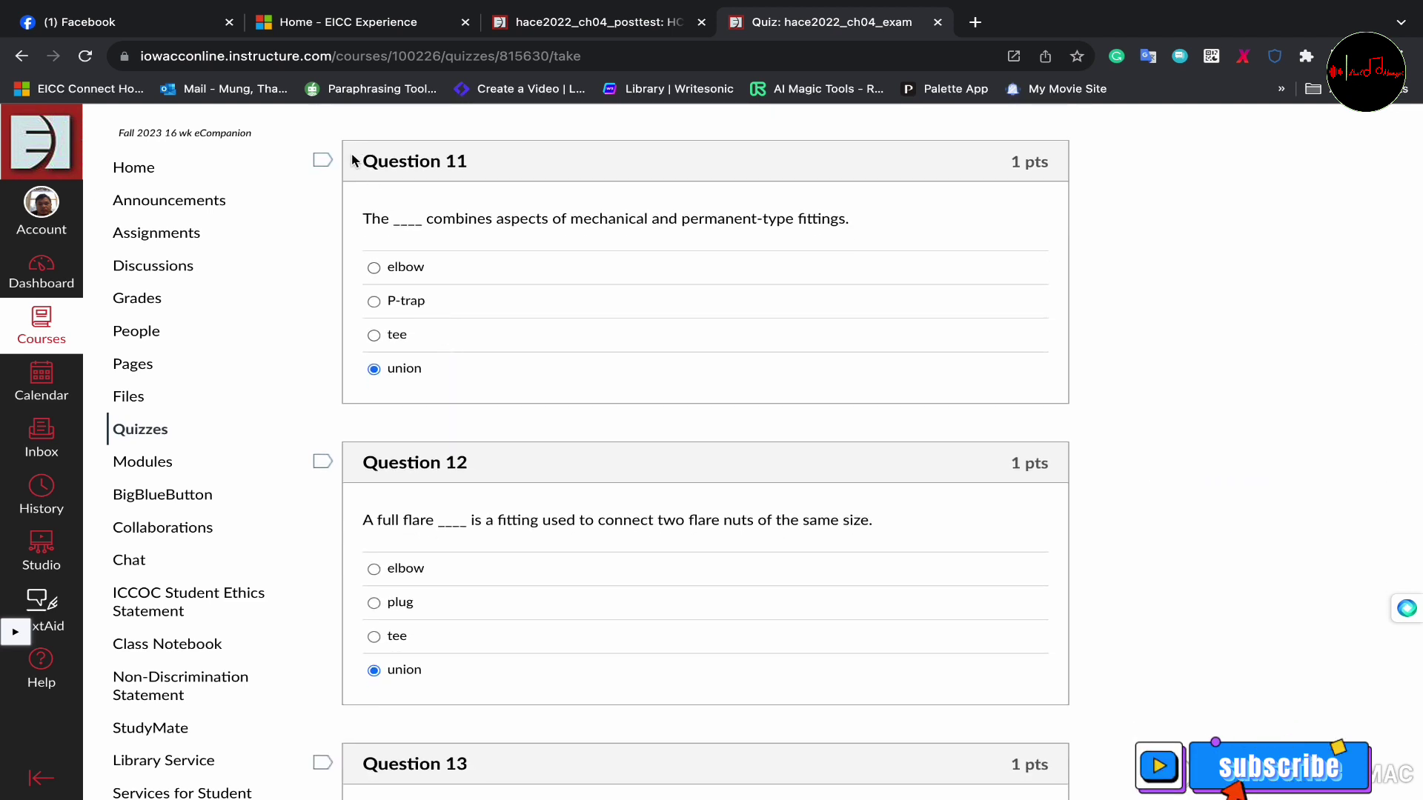
pyautogui.moveTo(355, 160); pyautogui.dragTo(727, 244)
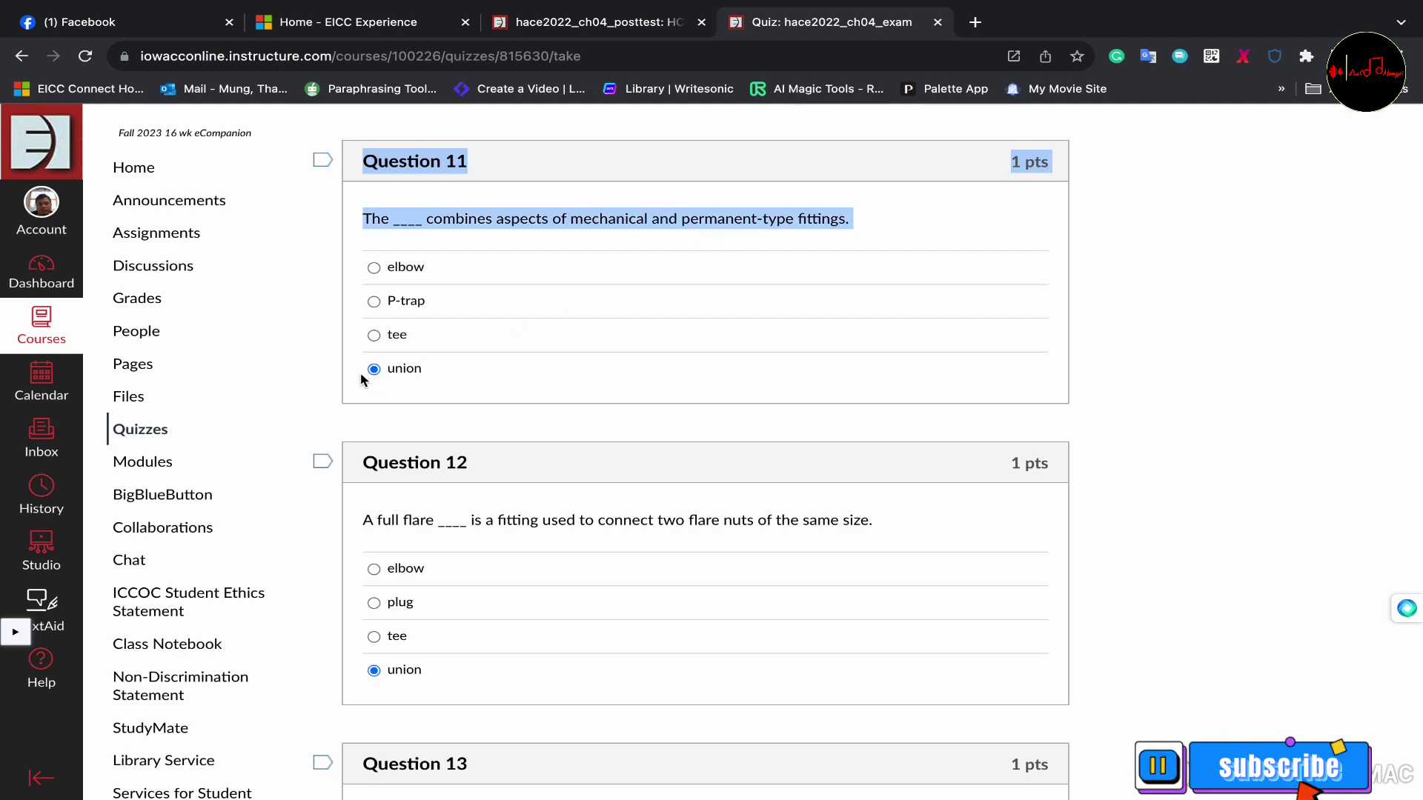
pyautogui.moveTo(357, 371); pyautogui.dragTo(449, 378)
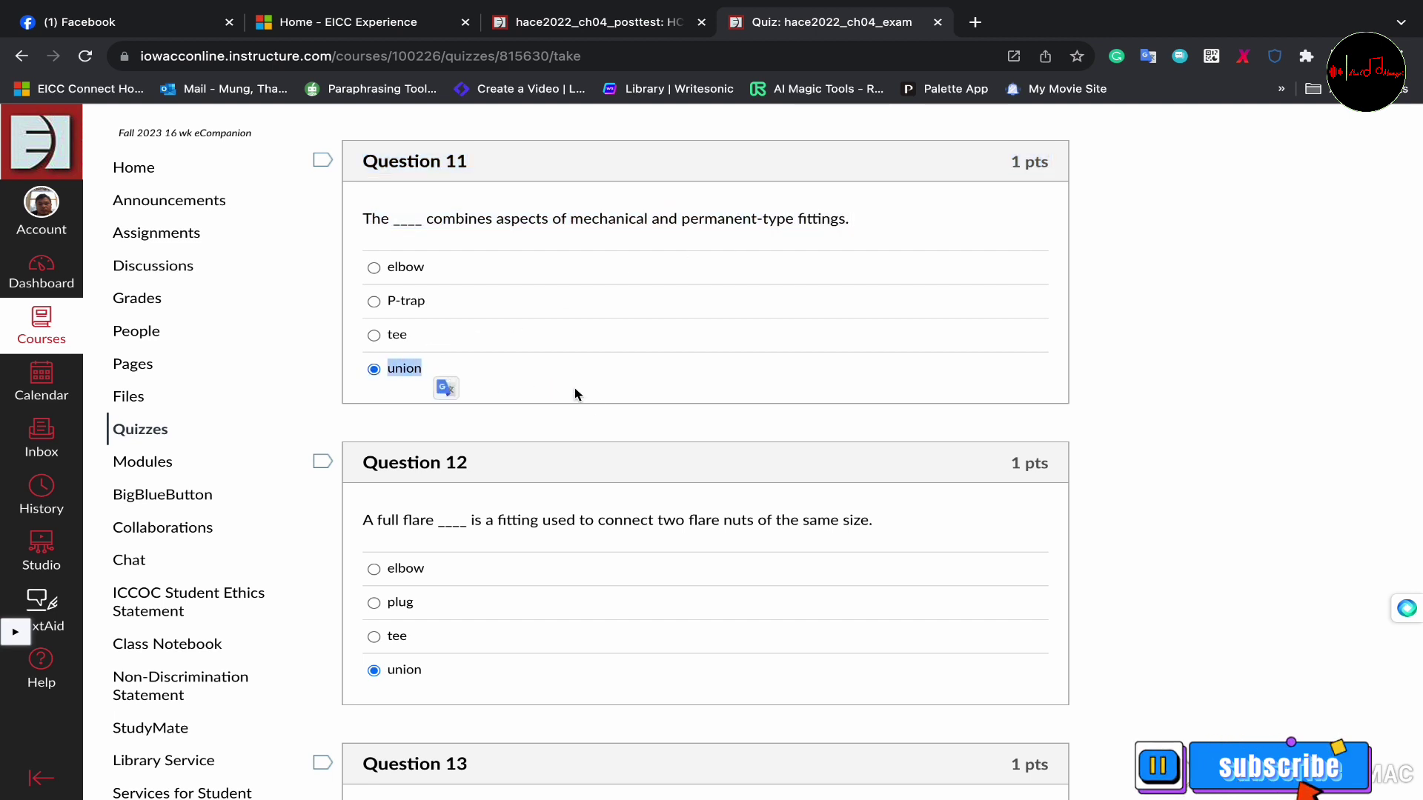
pyautogui.scroll(-4, 604, 413)
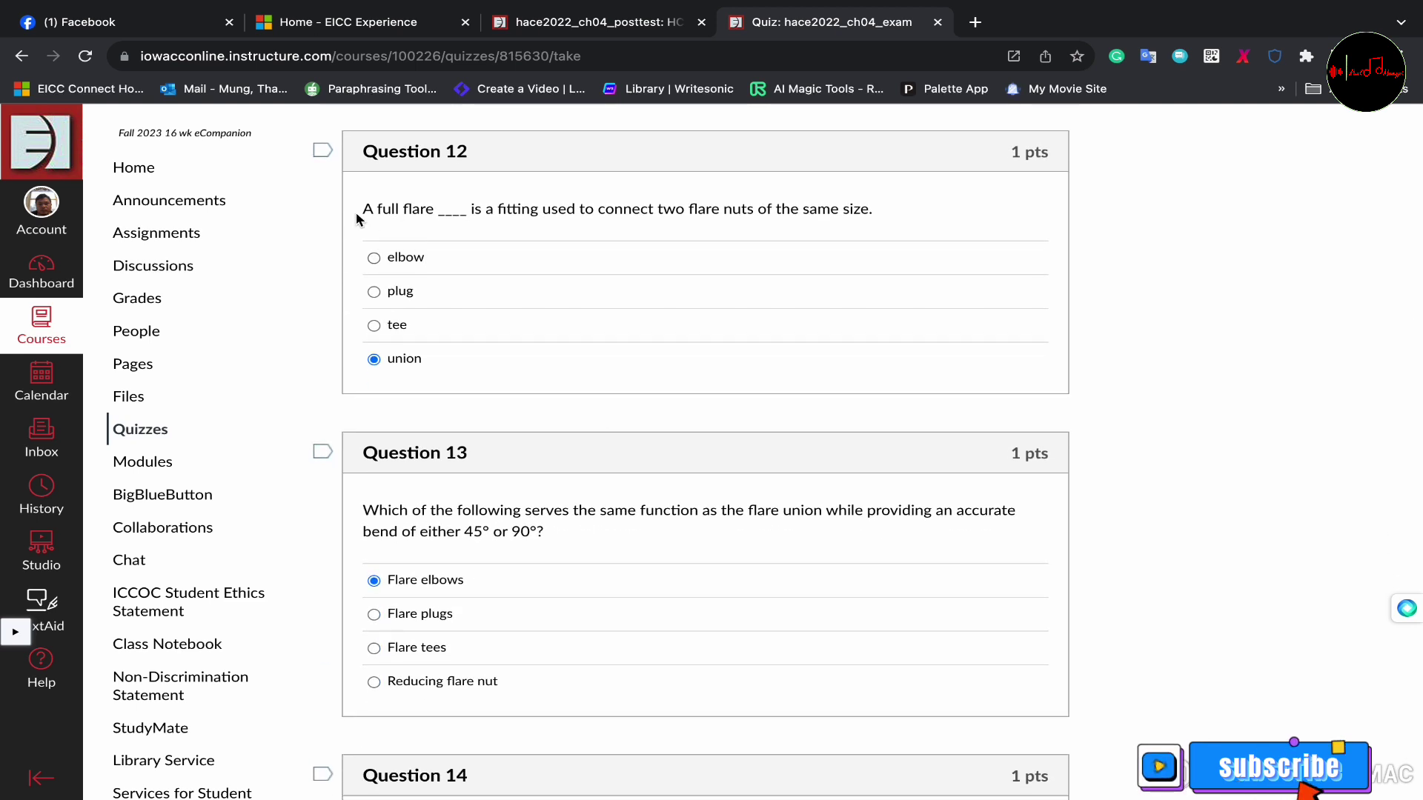
pyautogui.moveTo(354, 158); pyautogui.dragTo(680, 244)
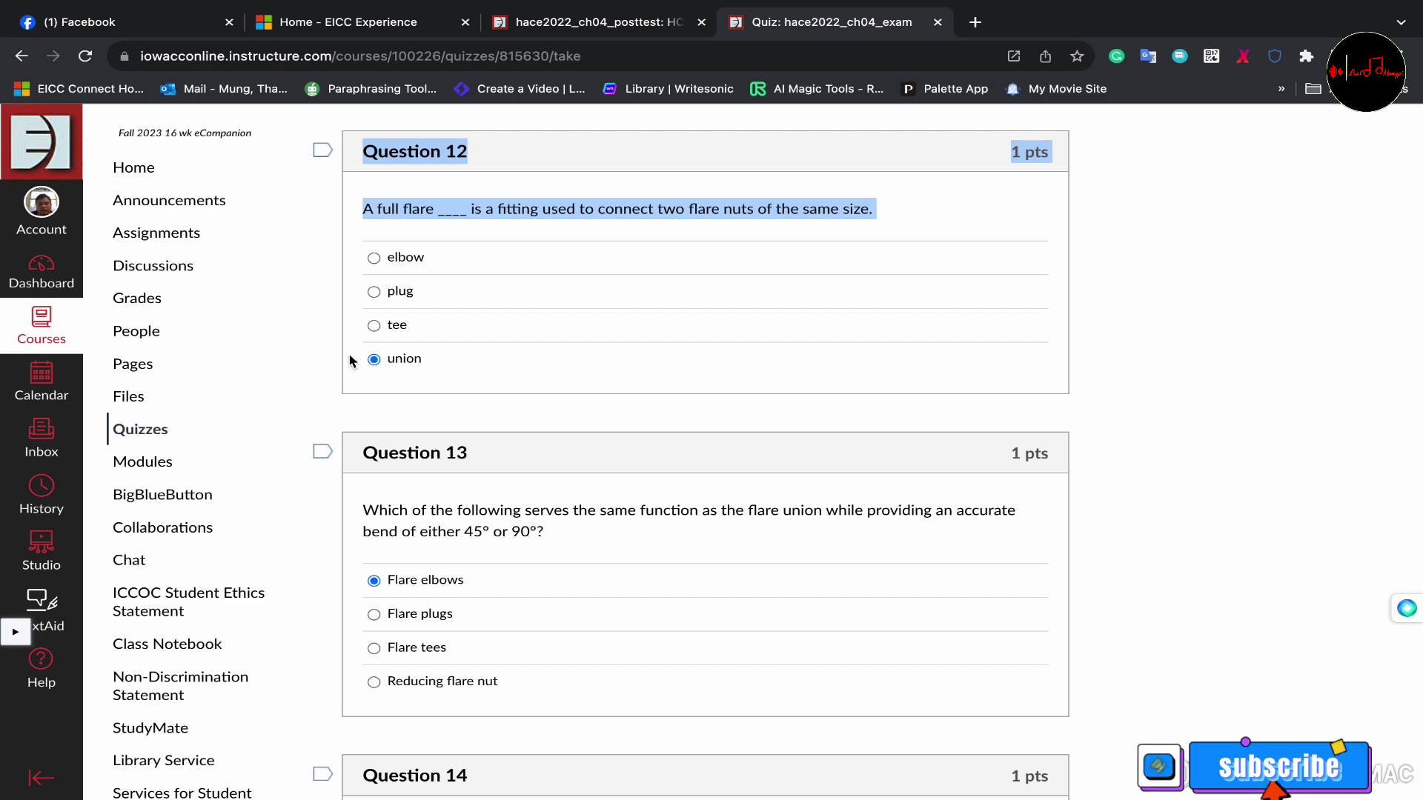
pyautogui.moveTo(359, 360); pyautogui.dragTo(405, 363)
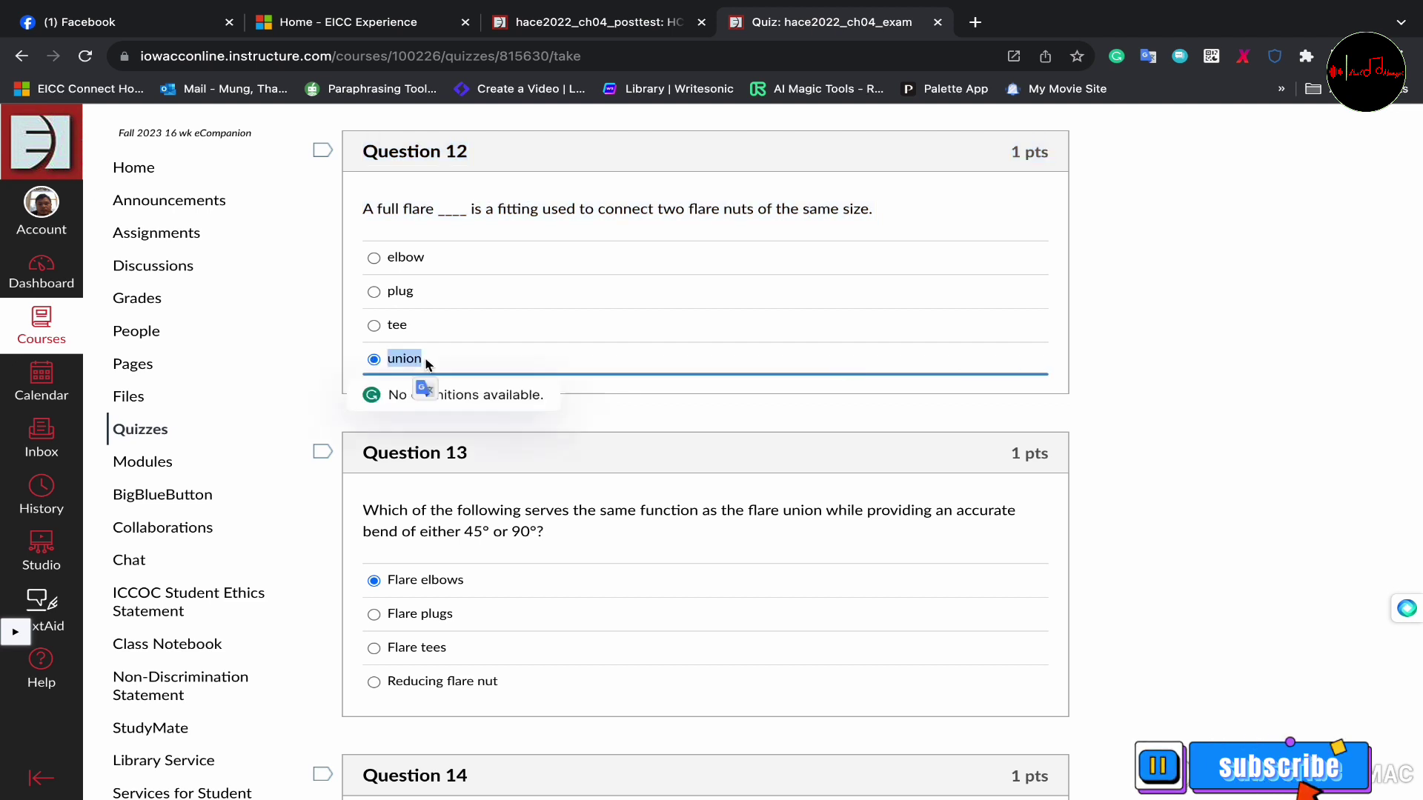
# Review Questions 13 and 14 on accurate 45° or 90° bends and tube-end tasks after cutting, highlighting each prompt and its selected answer
pyautogui.scroll(-4, 428, 363)
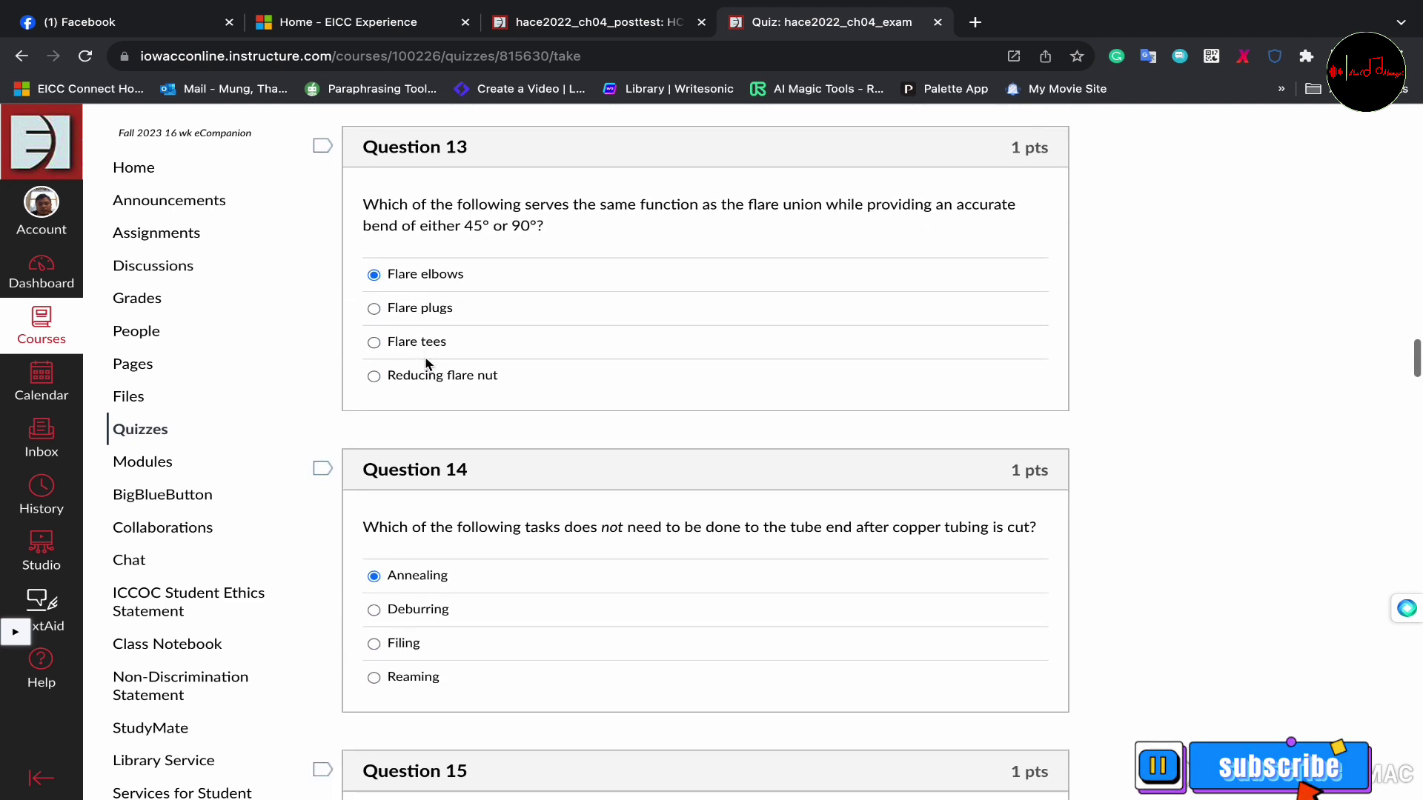
pyautogui.moveTo(415, 149); pyautogui.dragTo(593, 233)
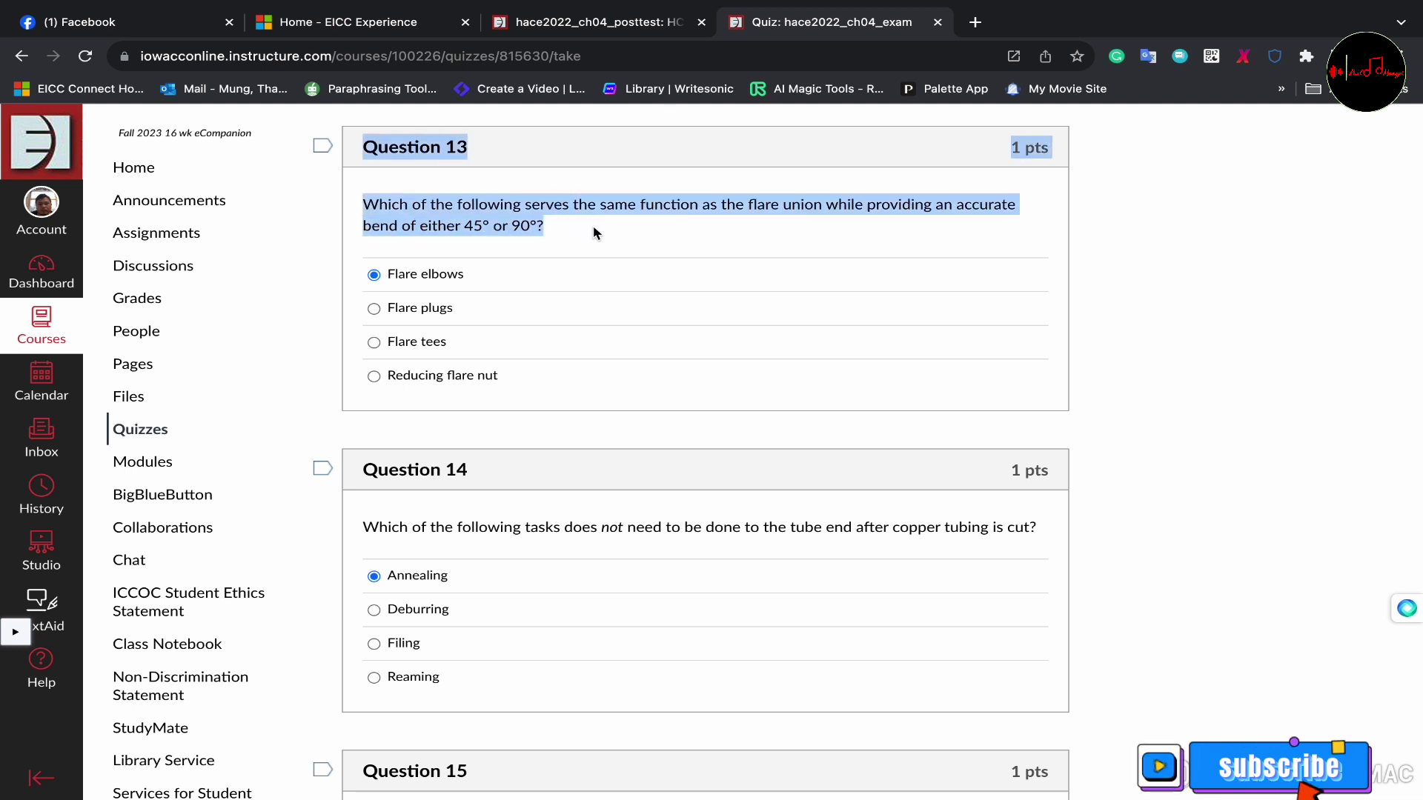
pyautogui.moveTo(367, 274); pyautogui.dragTo(488, 288)
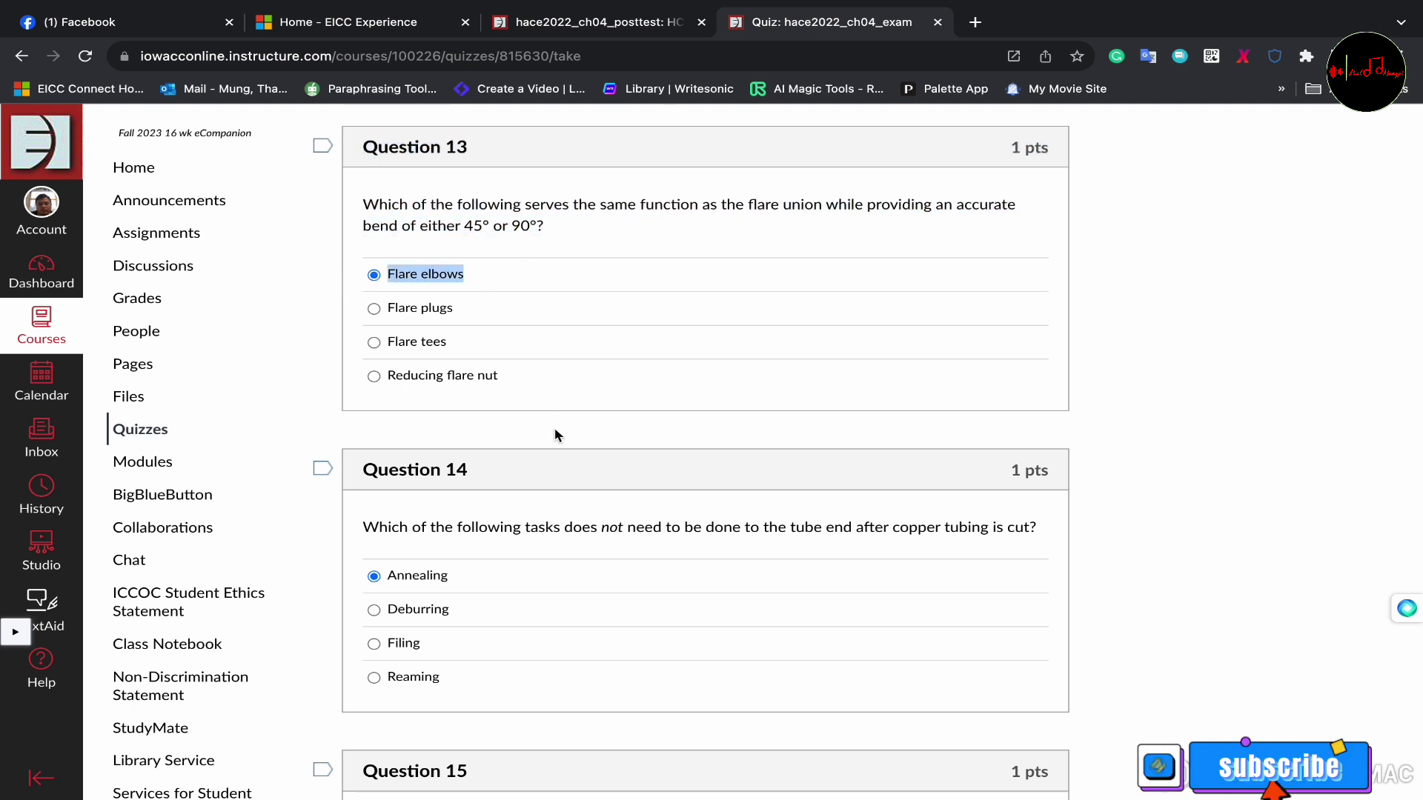
pyautogui.scroll(-5, 556, 434)
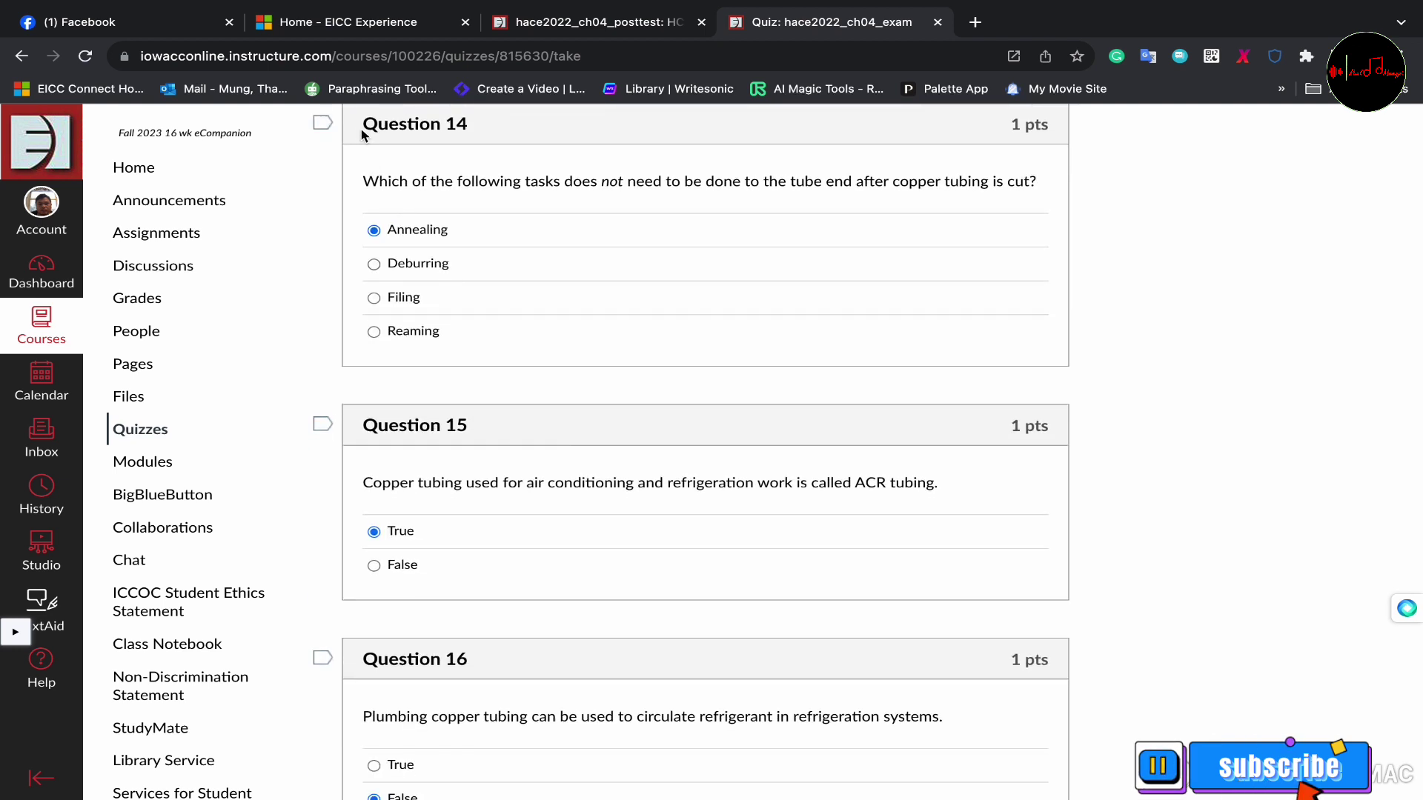
pyautogui.moveTo(357, 126); pyautogui.dragTo(561, 236)
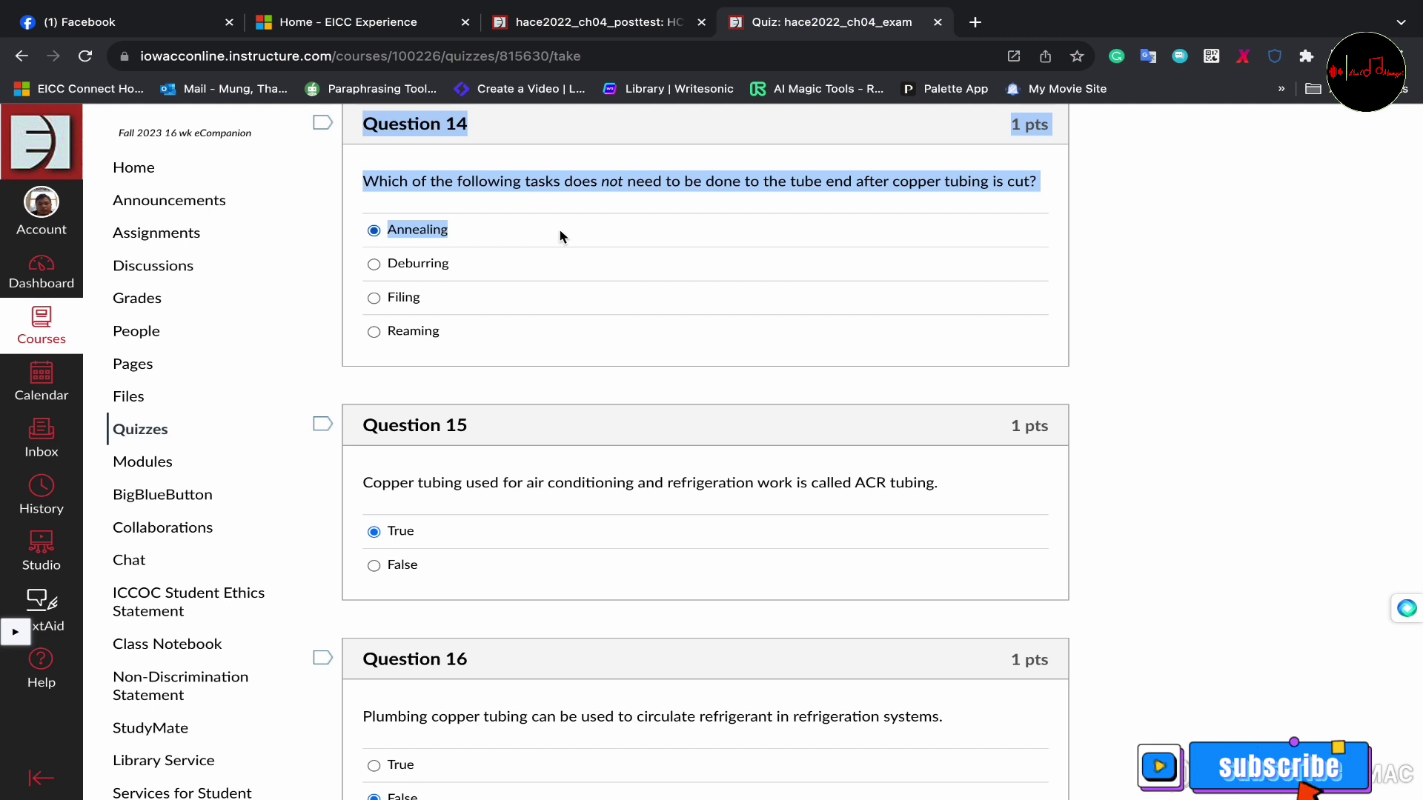
# Review Questions 15 and 16 on ACR tubing and plumbing copper tubing for refrigerant, highlighting each prompt and its selected answer
pyautogui.scroll(-4, 541, 410)
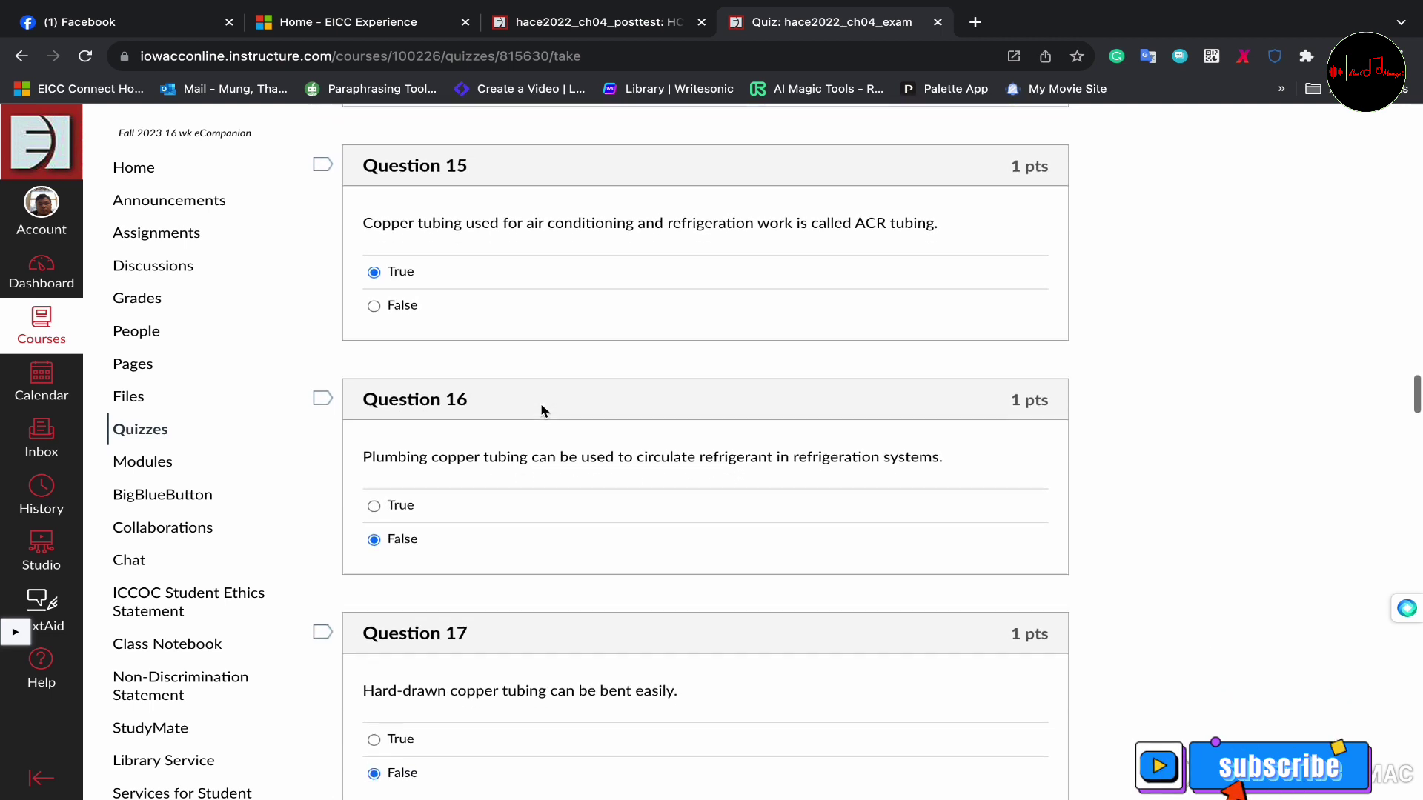
pyautogui.moveTo(356, 163); pyautogui.dragTo(572, 260)
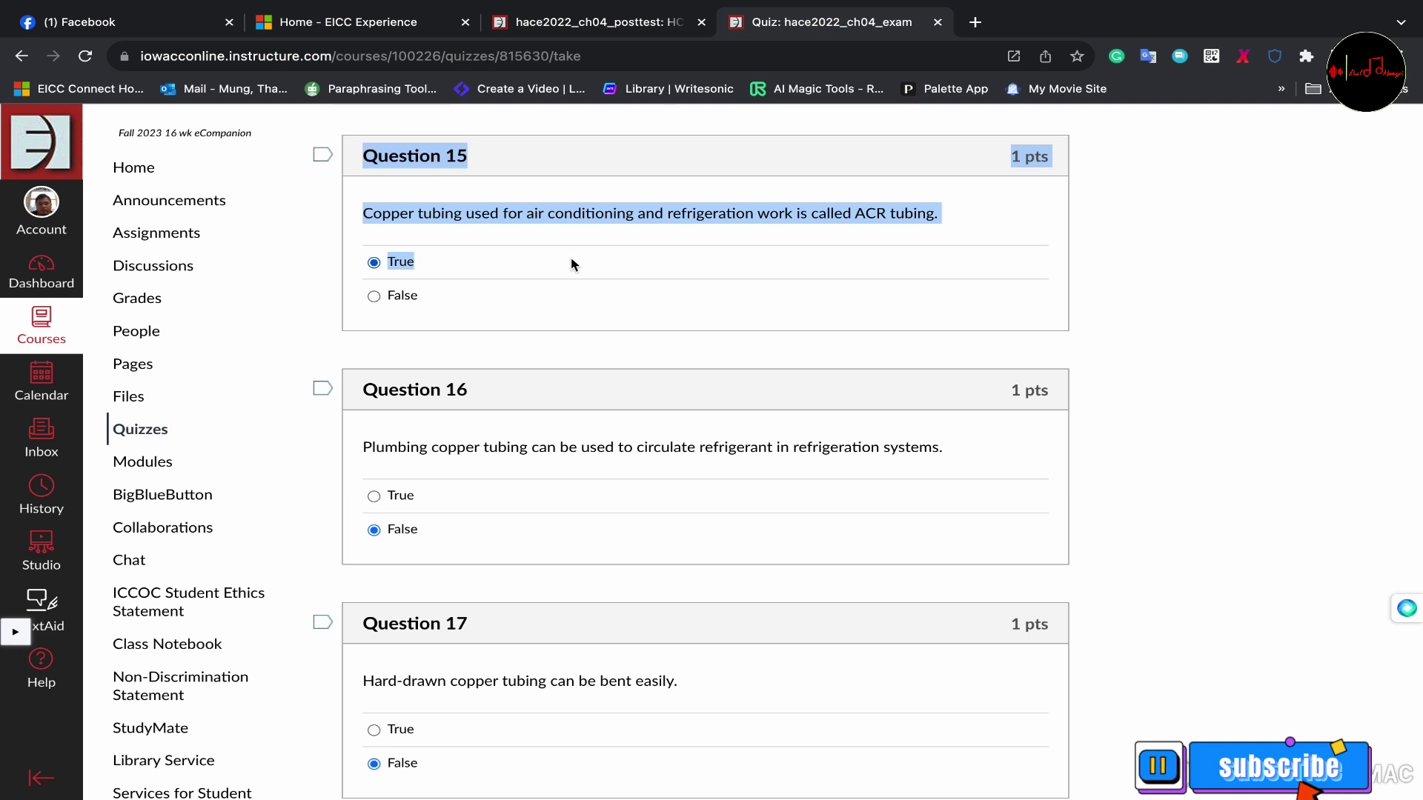
pyautogui.scroll(-2, 558, 404)
pyautogui.scroll(-1, 559, 404)
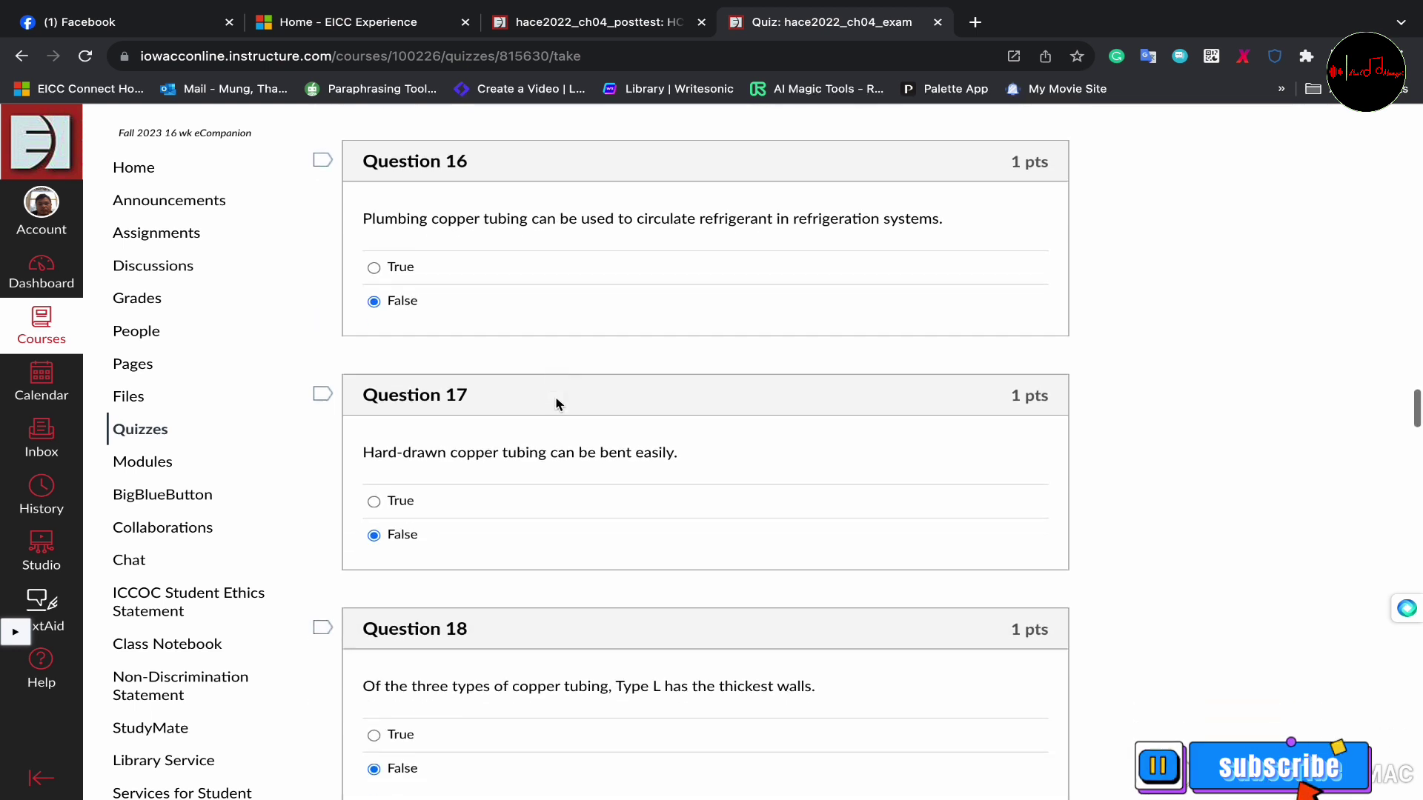
pyautogui.click(324, 157)
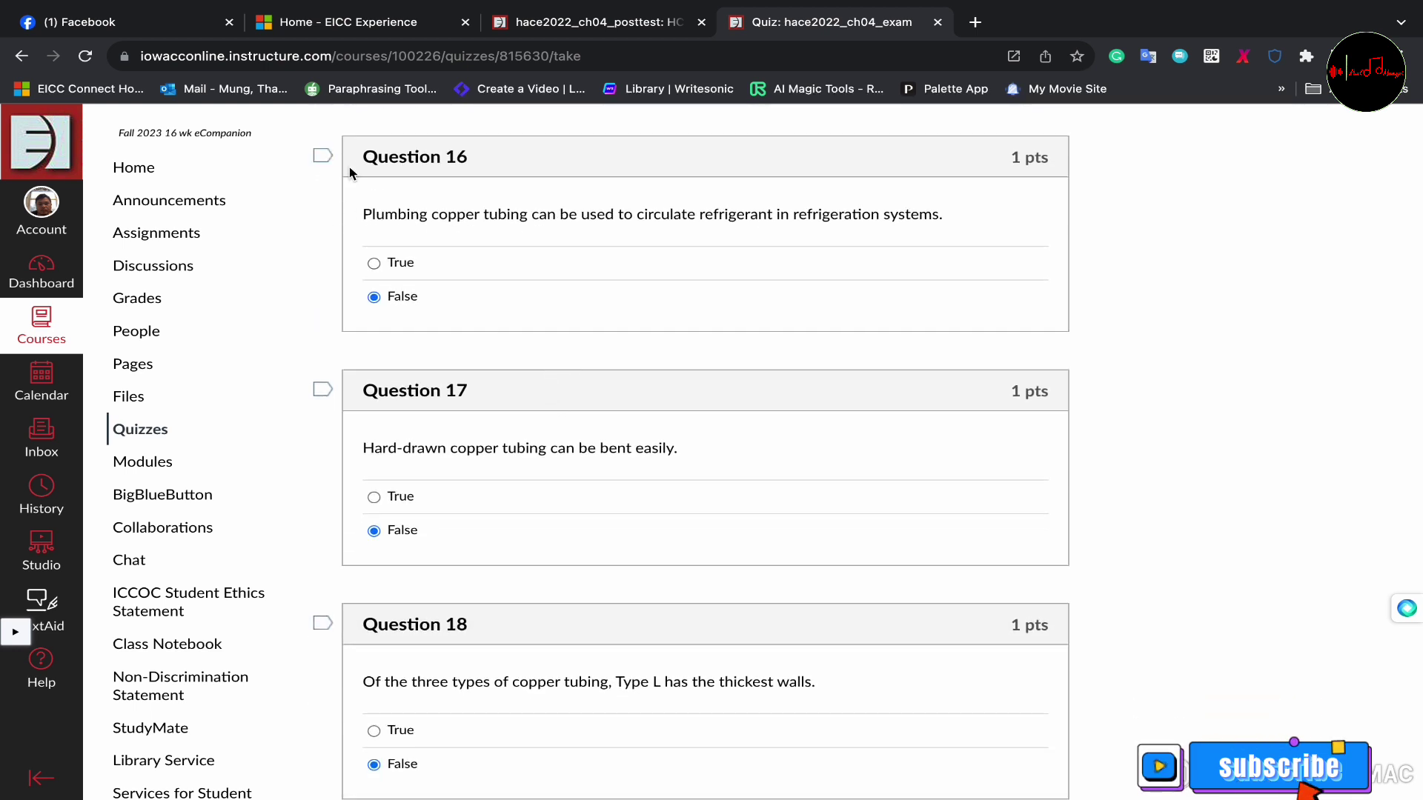
pyautogui.moveTo(354, 157); pyautogui.dragTo(947, 215)
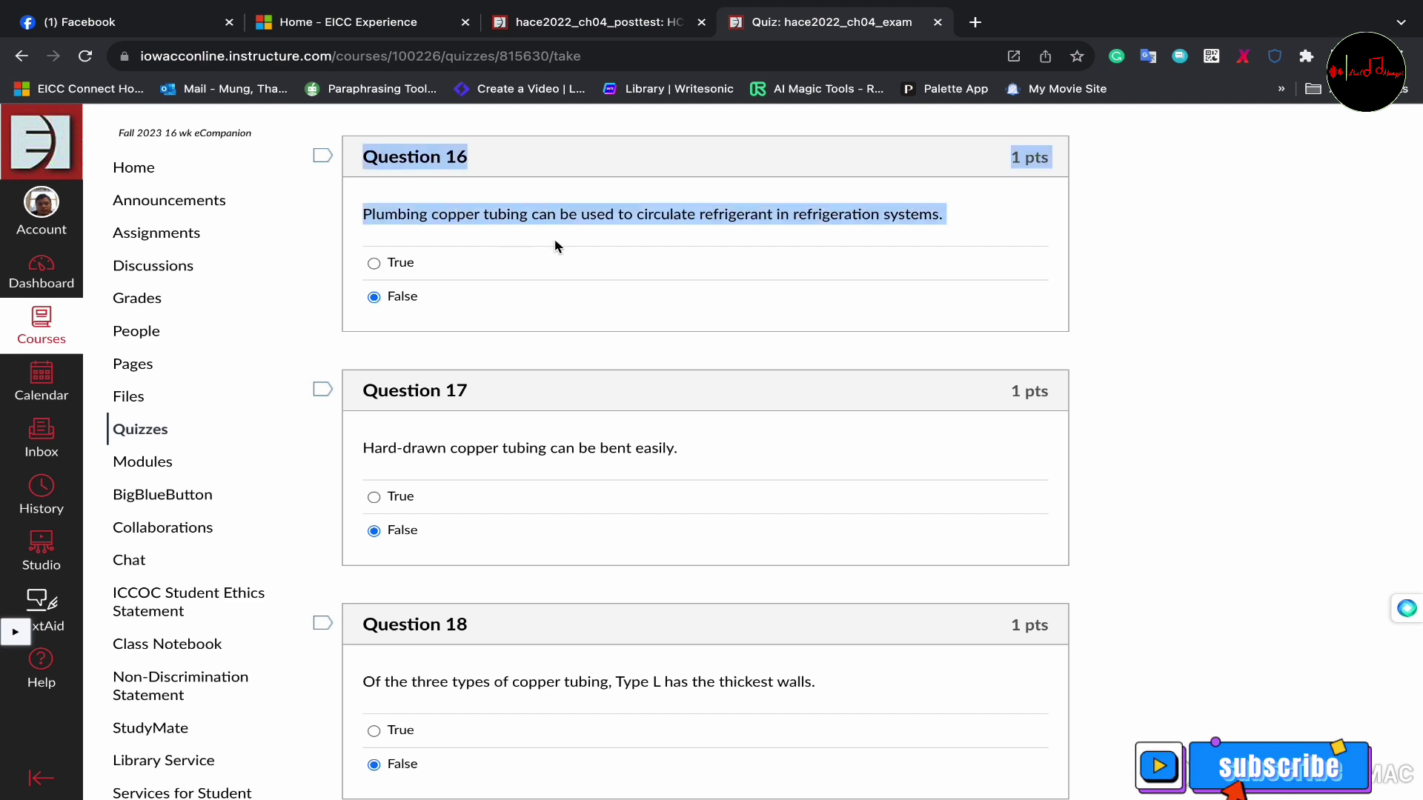
pyautogui.click(354, 295)
pyautogui.doubleClick(402, 297)
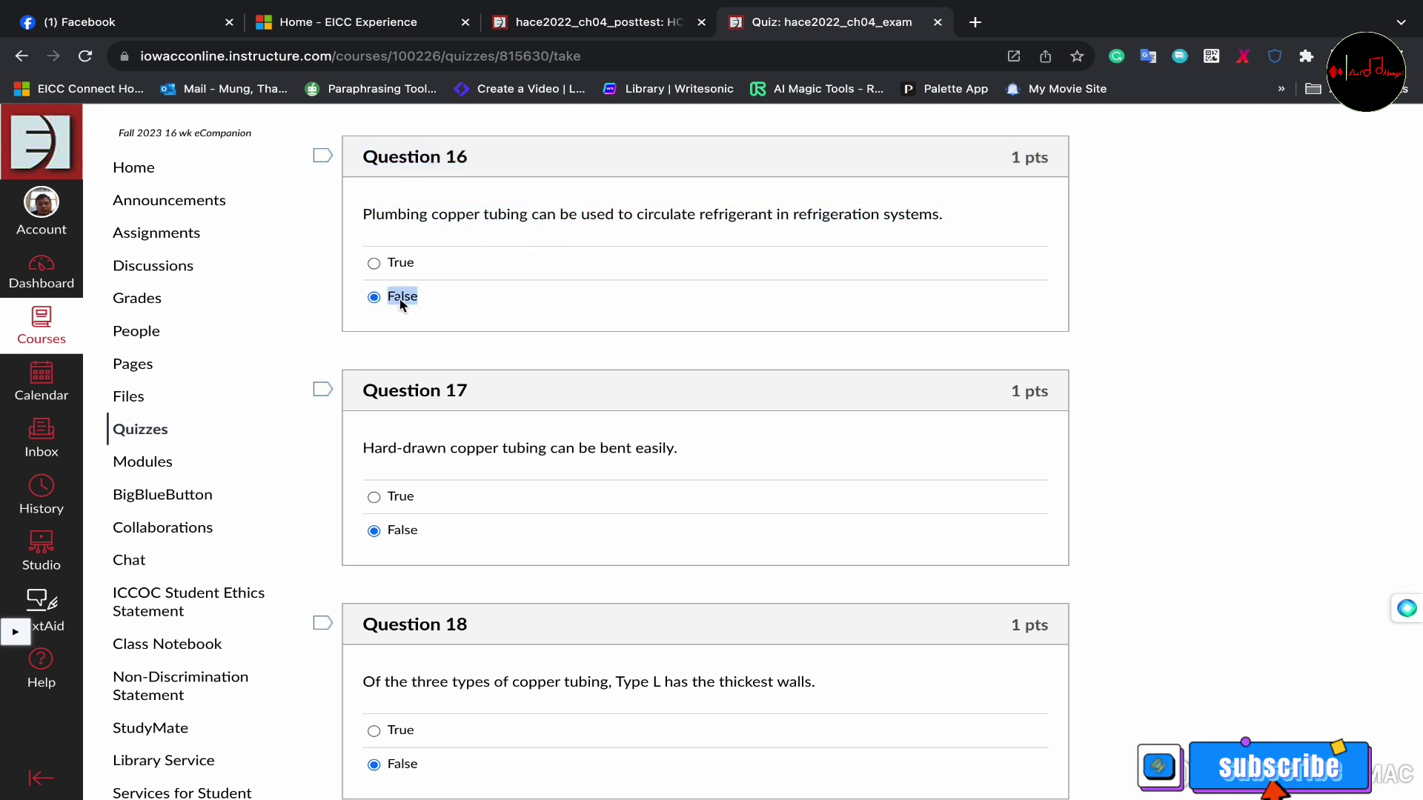
# Review Questions 17 and 18 on bending hard-drawn copper and Type L wall thickness, highlighting each prompt and its selected answer
pyautogui.scroll(-3, 608, 387)
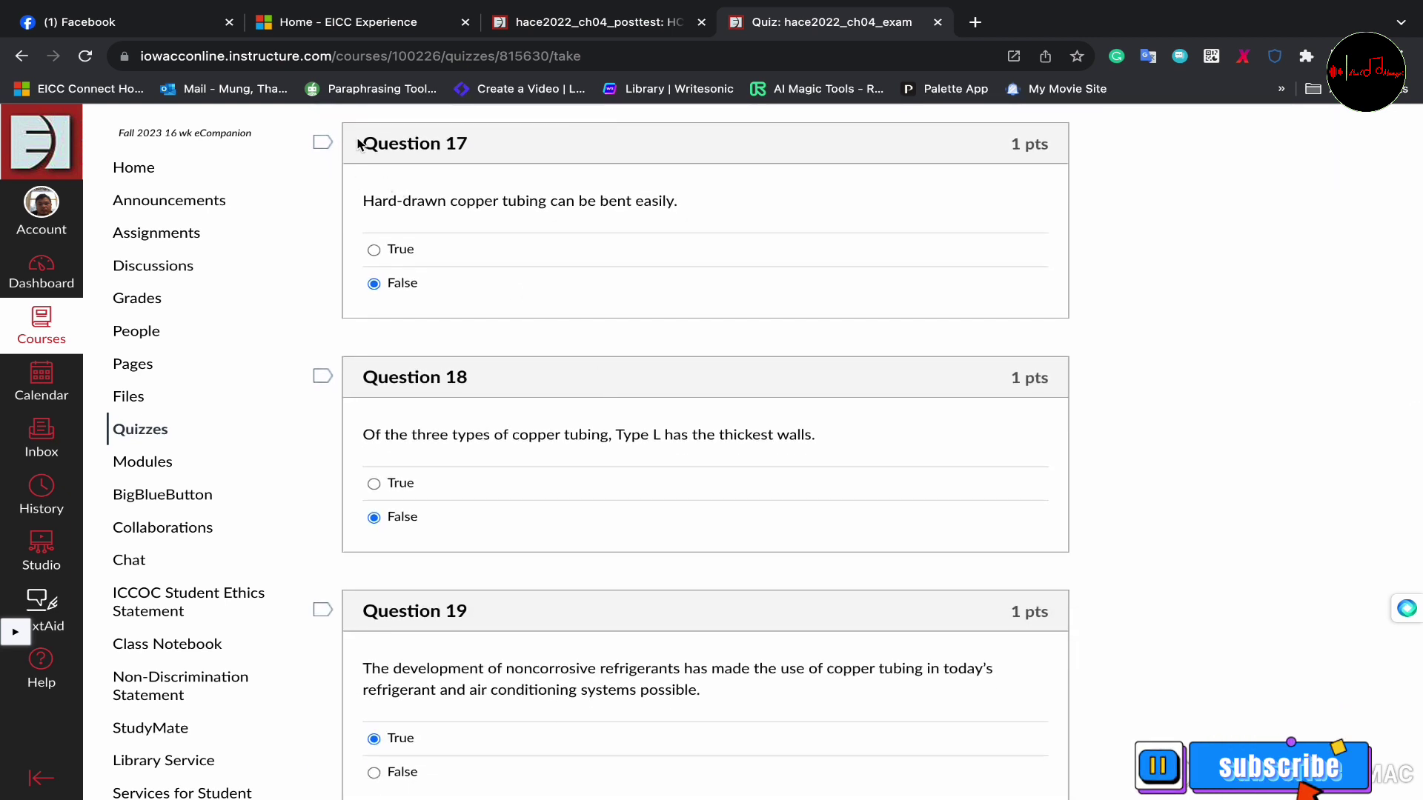
pyautogui.moveTo(358, 143); pyautogui.dragTo(694, 215)
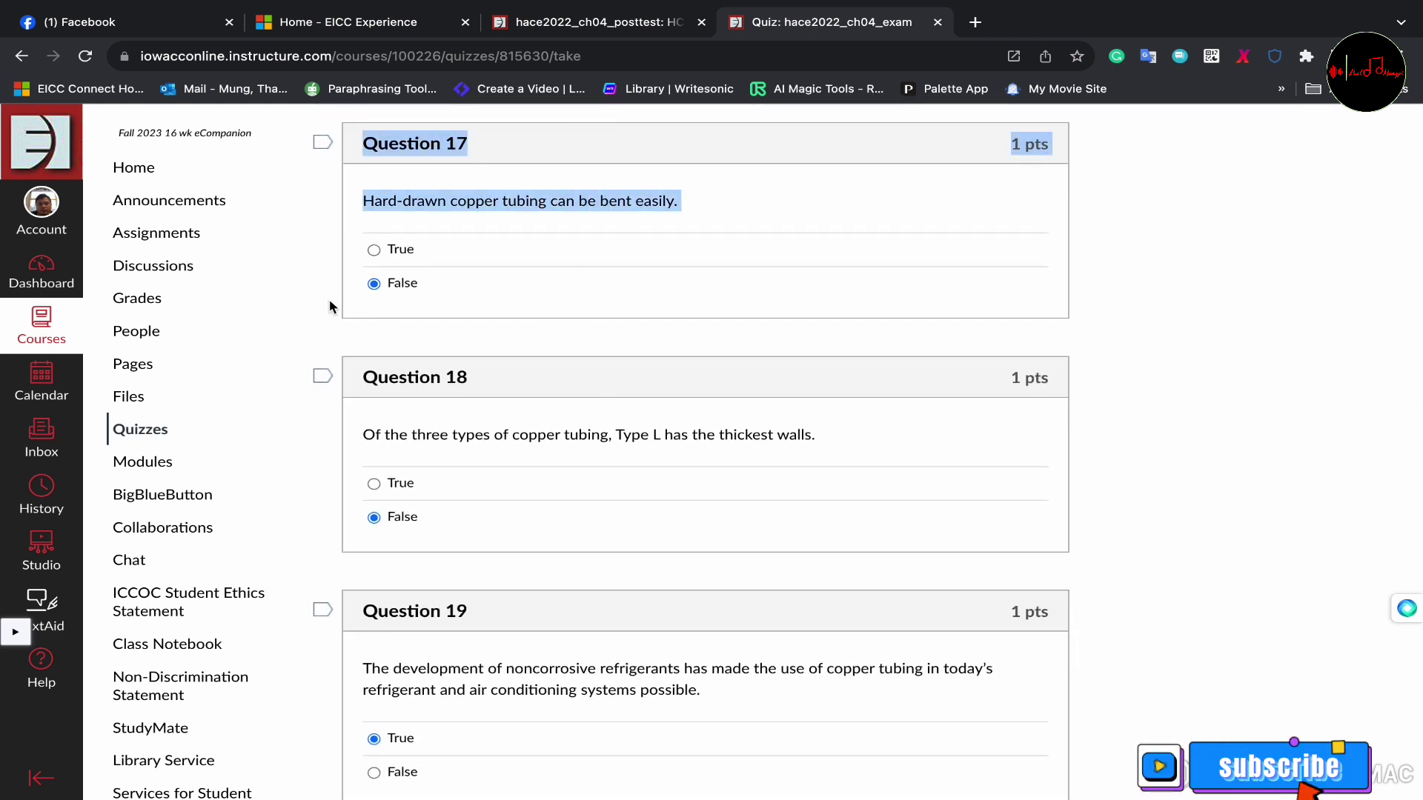
pyautogui.moveTo(352, 288); pyautogui.dragTo(470, 286)
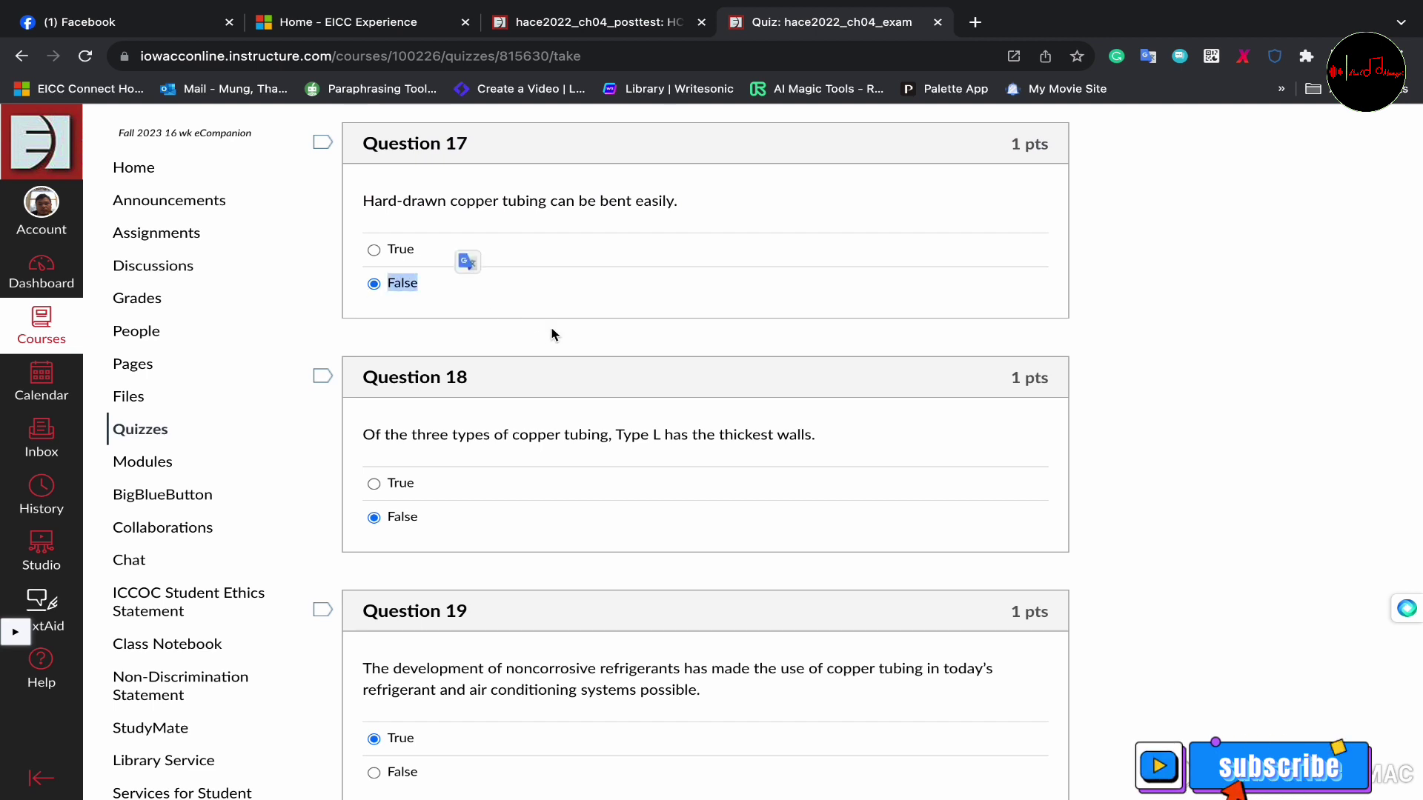
pyautogui.scroll(-3, 627, 420)
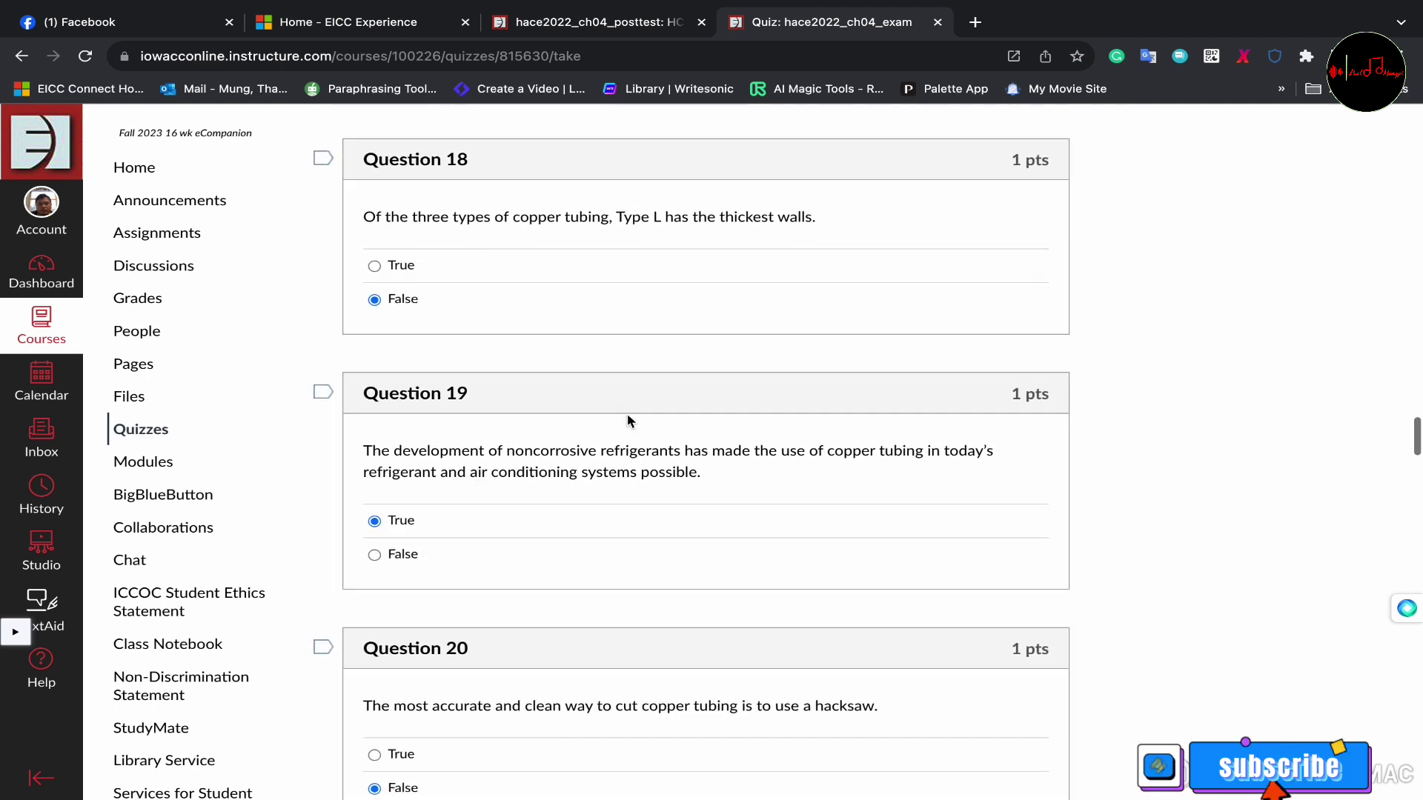
pyautogui.moveTo(355, 219); pyautogui.dragTo(784, 247)
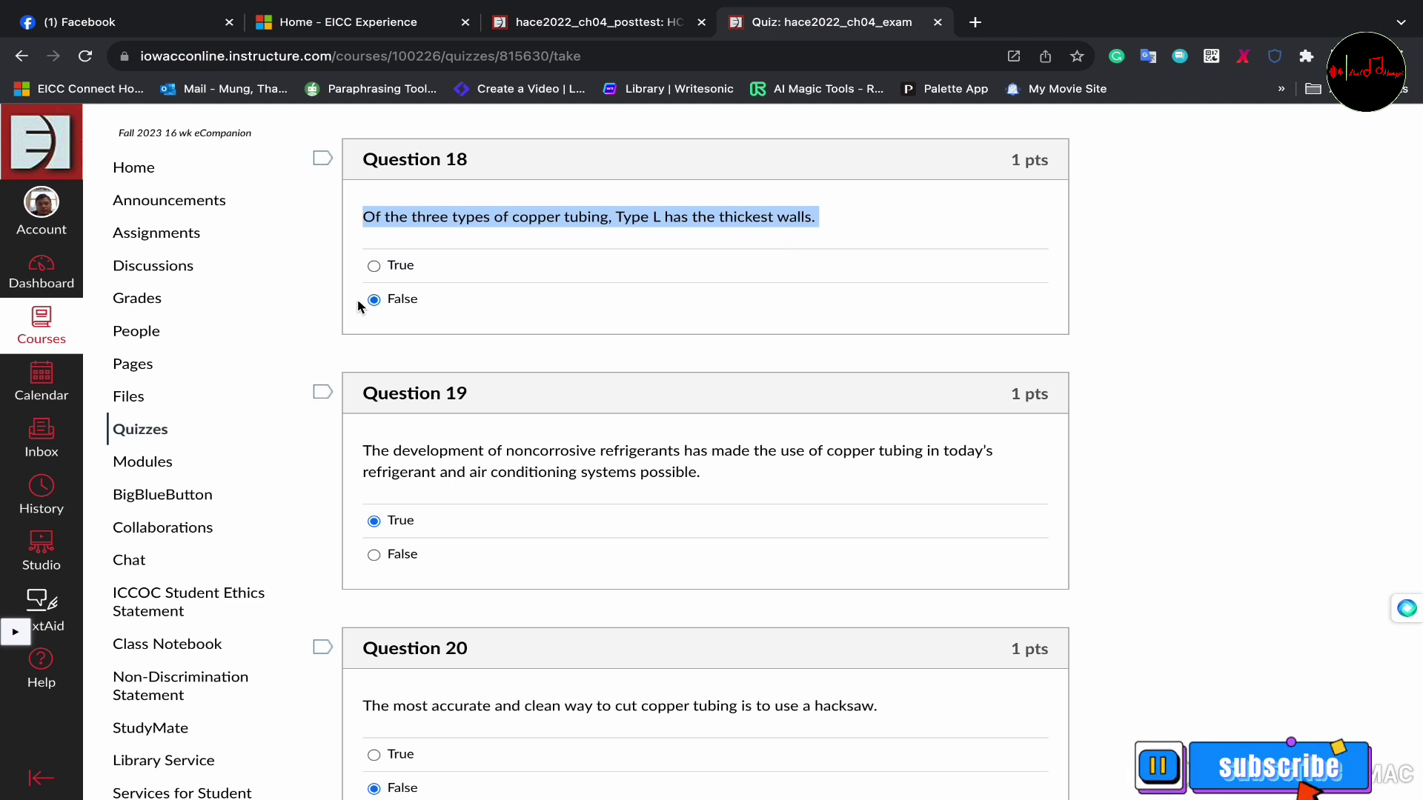
pyautogui.moveTo(357, 299); pyautogui.dragTo(461, 312)
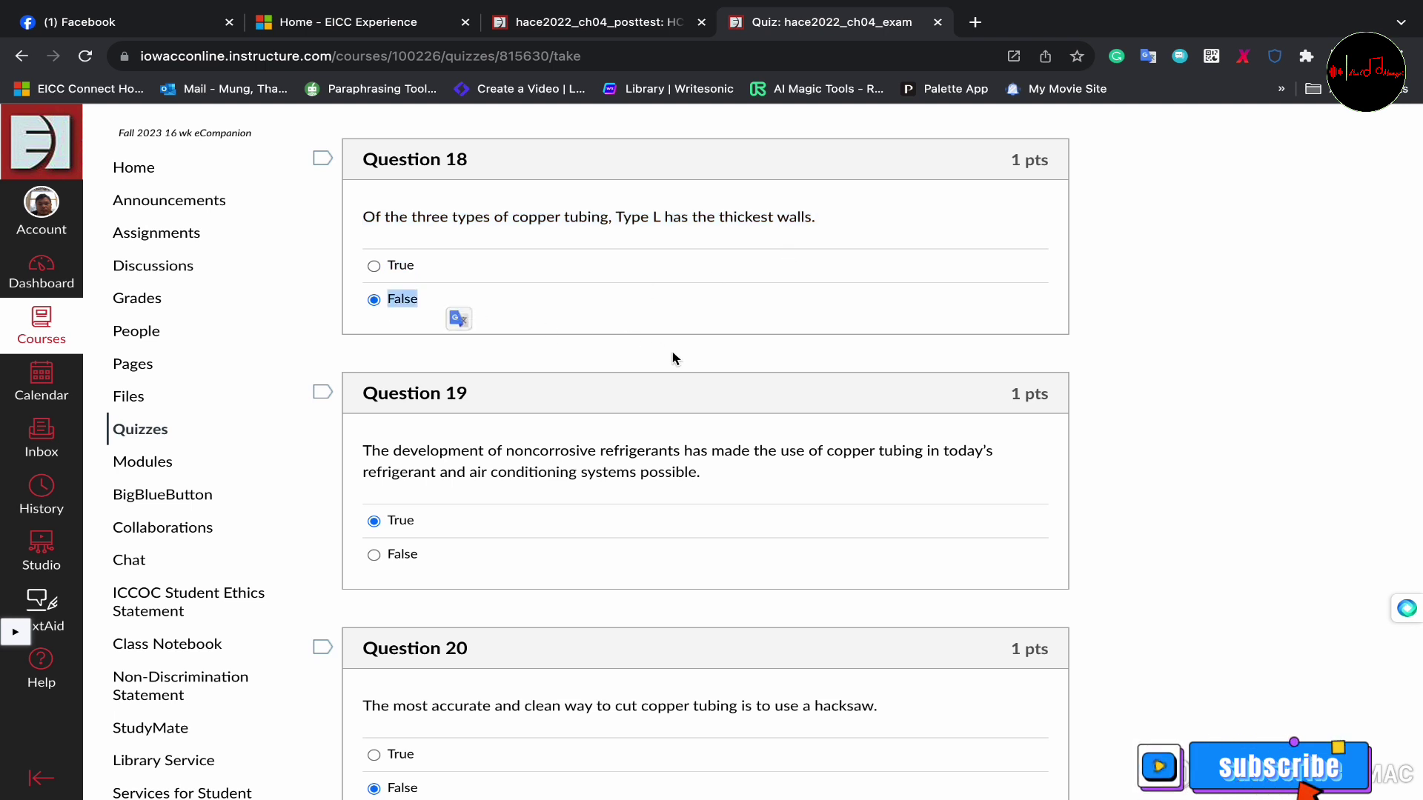
# Review Questions 19 and 20 on noncorrosive refrigerants and cutting copper tubing with a hacksaw, highlighting each prompt and its selected answer
pyautogui.scroll(-3, 675, 359)
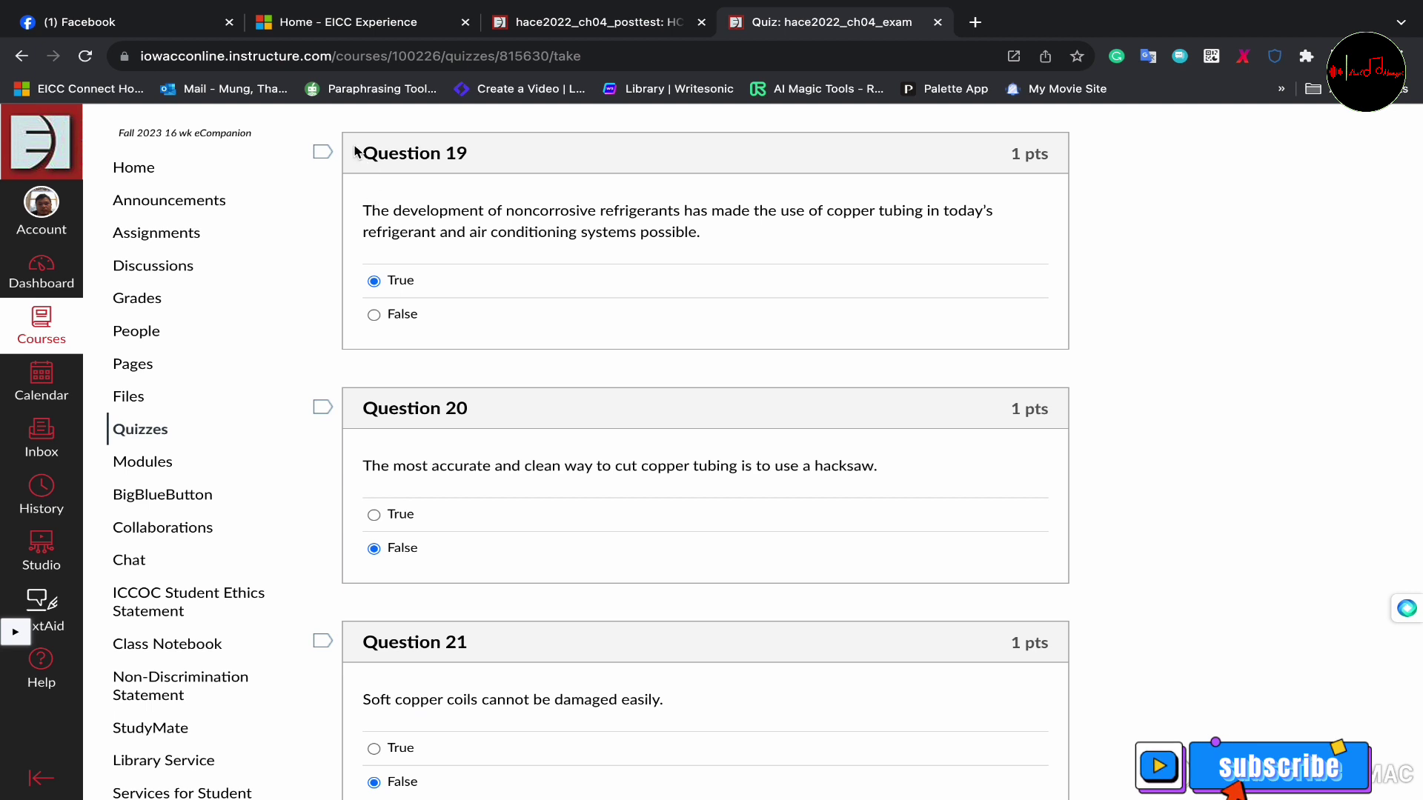
pyautogui.moveTo(354, 152); pyautogui.dragTo(716, 237)
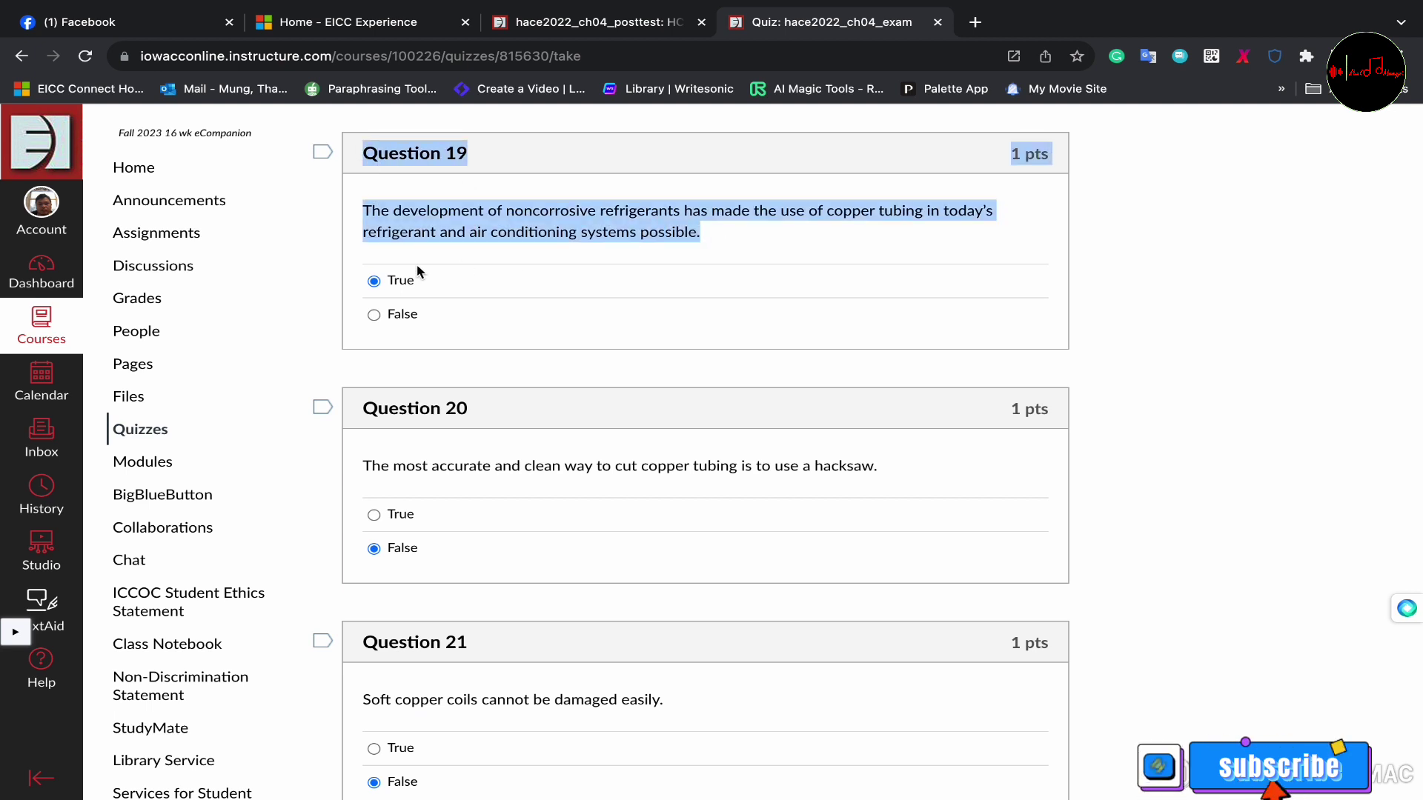
pyautogui.click(356, 286)
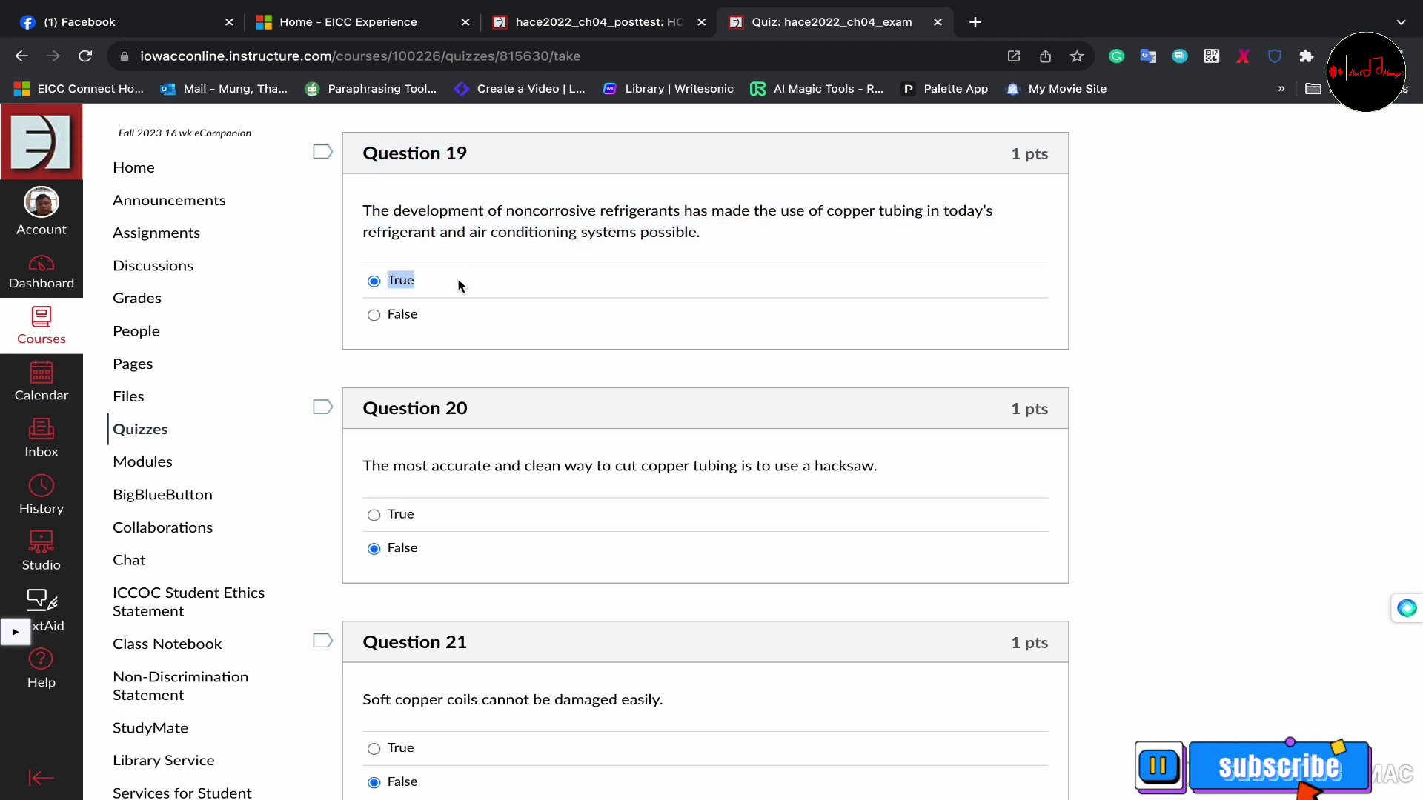
pyautogui.scroll(-3, 643, 395)
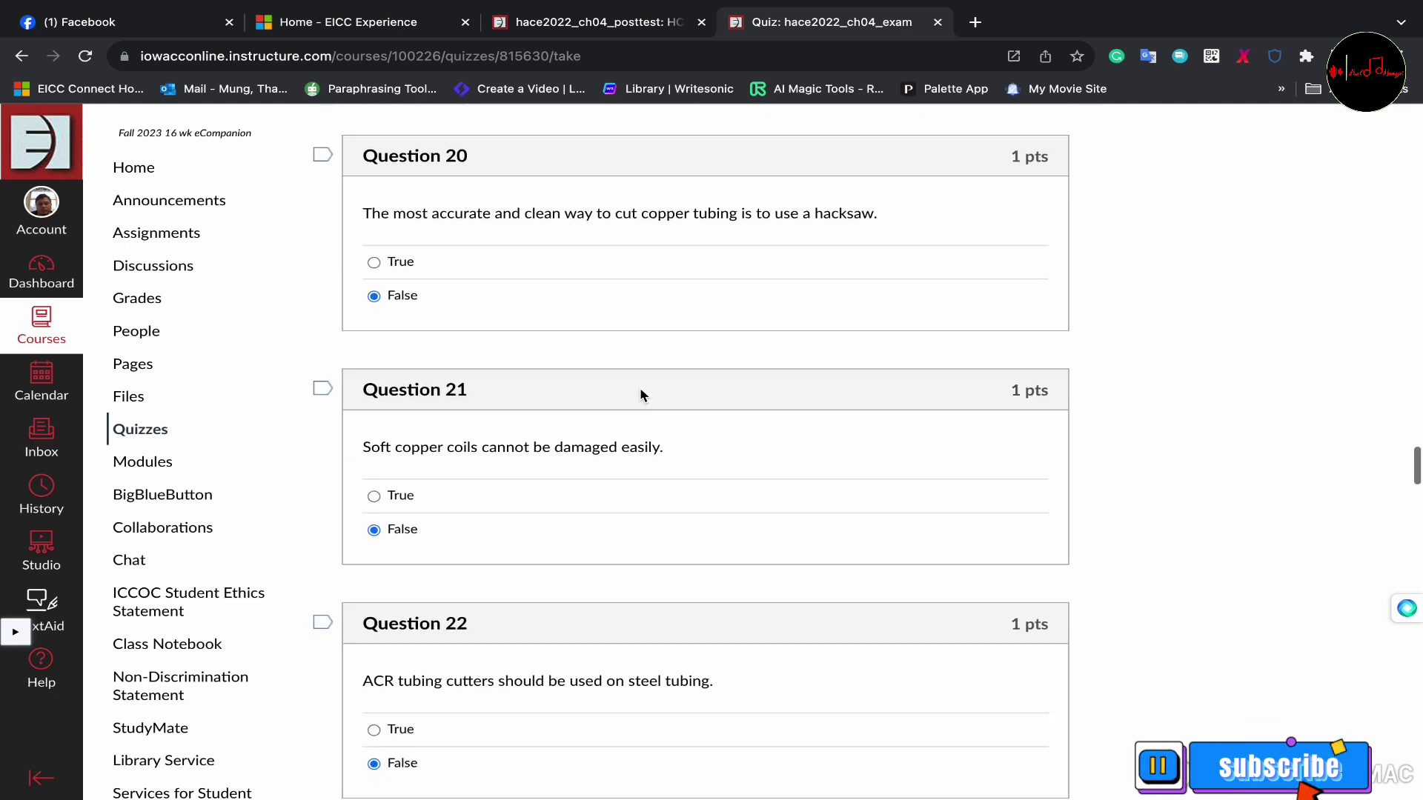
pyautogui.moveTo(359, 153); pyautogui.dragTo(695, 237)
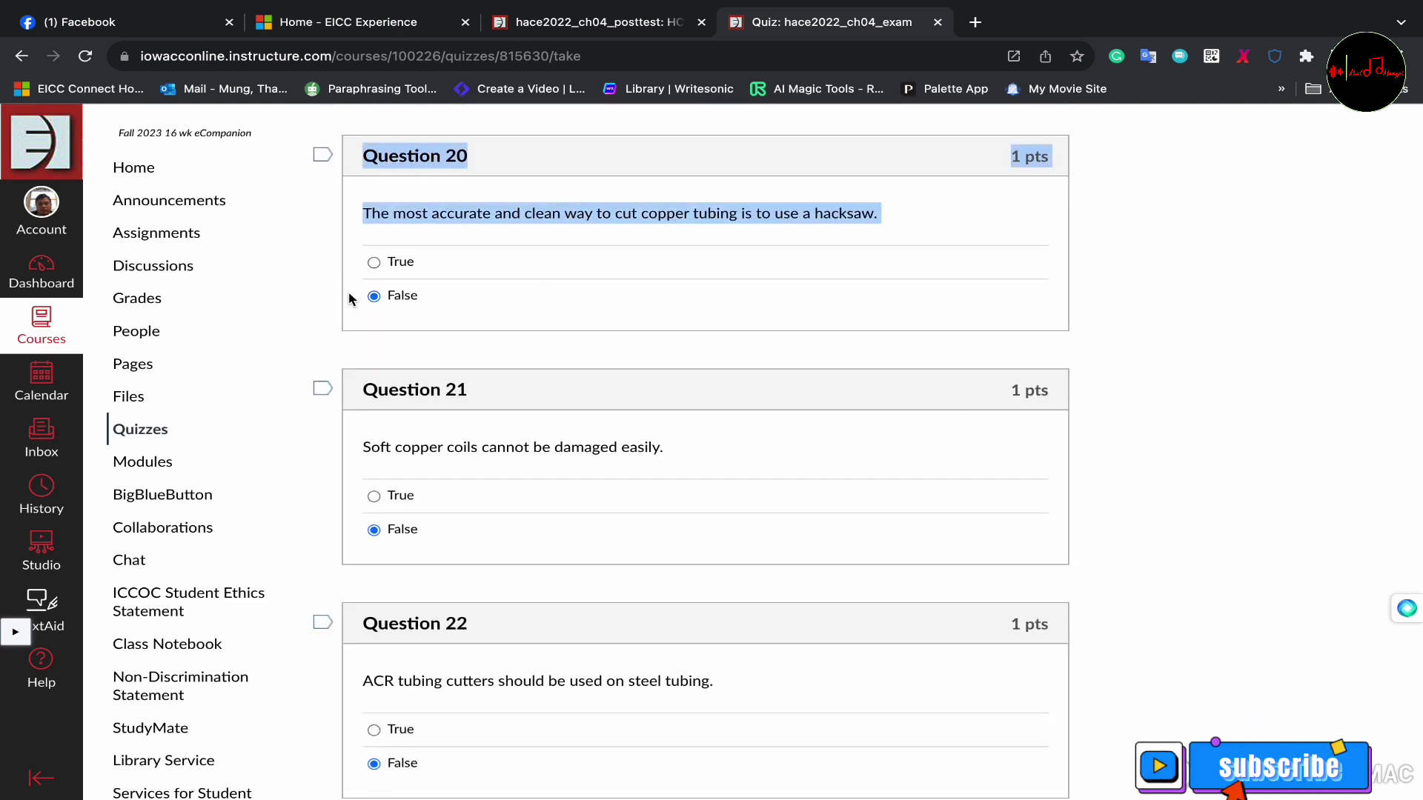
pyautogui.moveTo(353, 299); pyautogui.dragTo(466, 299)
# Review Questions 21 and 22 on soft copper coil damage and ACR cutters on steel tubing, highlighting each prompt and its selected answer
pyautogui.scroll(-3, 644, 446)
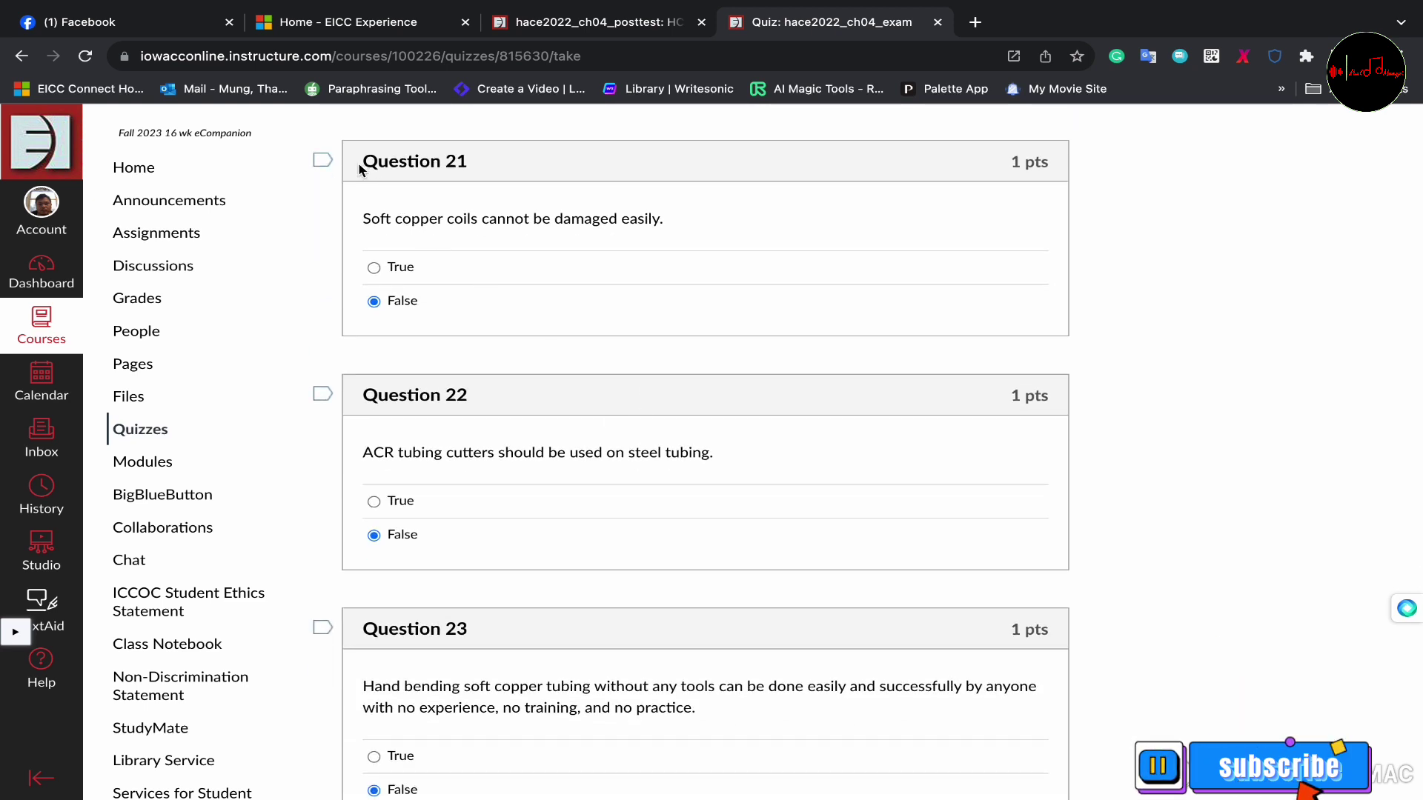
pyautogui.moveTo(359, 168); pyautogui.dragTo(676, 234)
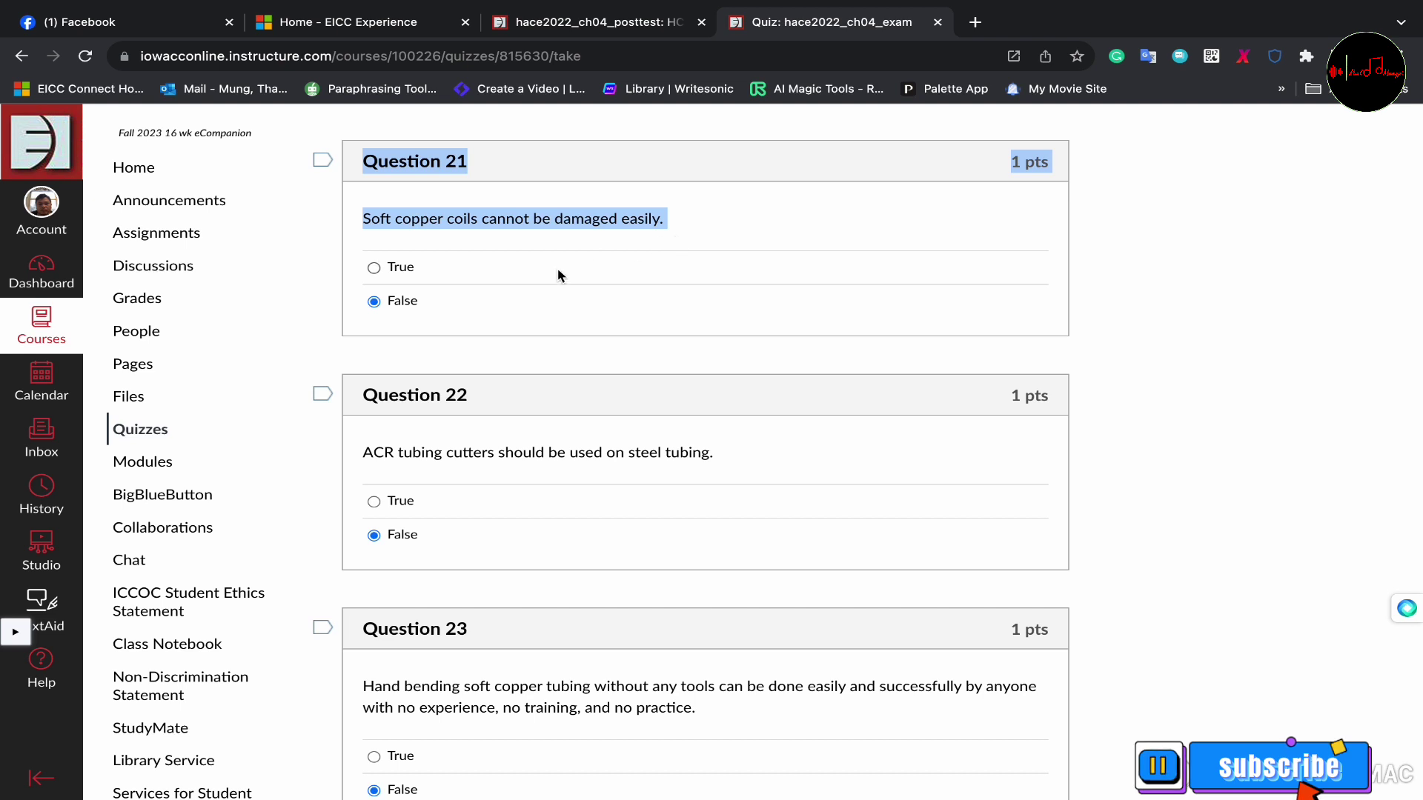
pyautogui.moveTo(354, 302); pyautogui.dragTo(441, 301)
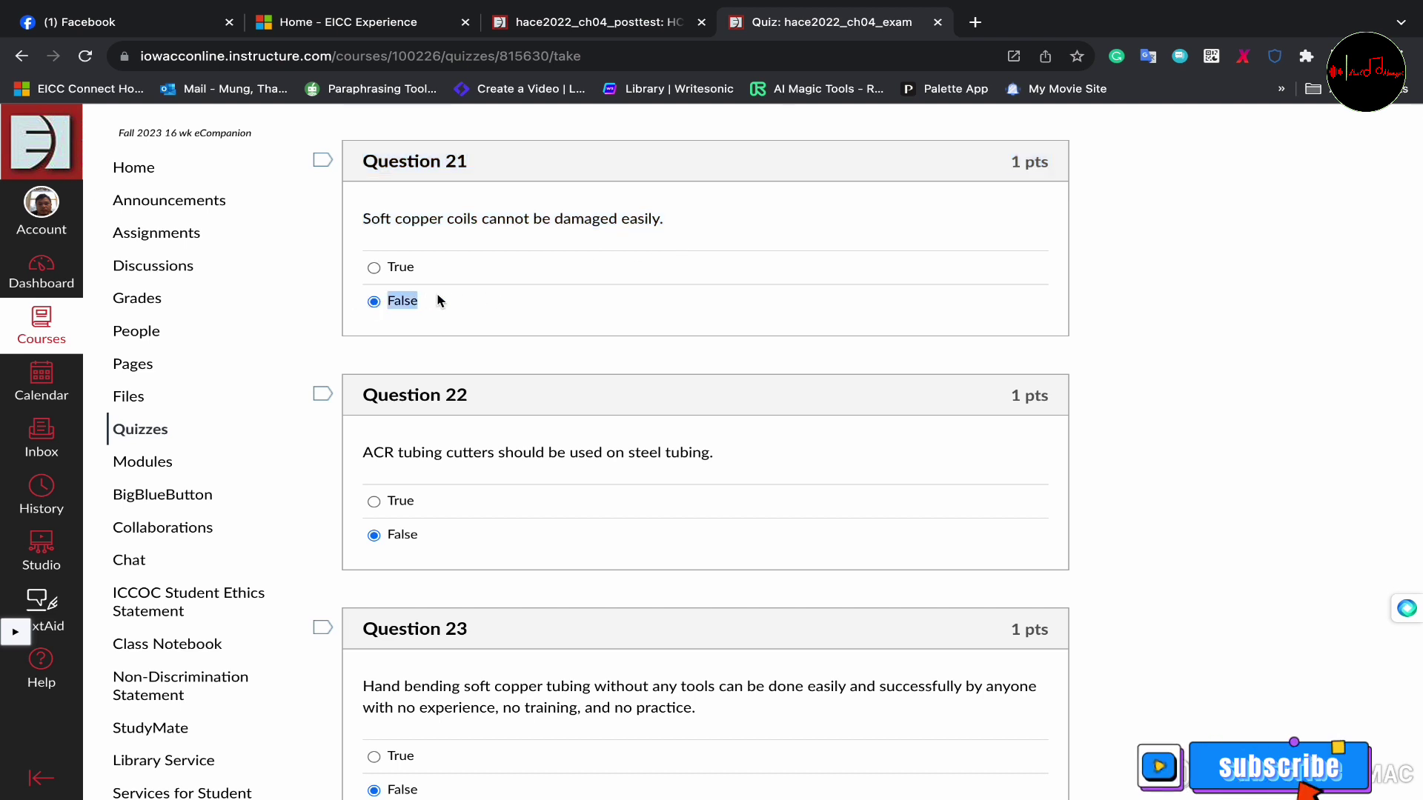
pyautogui.scroll(-3, 602, 324)
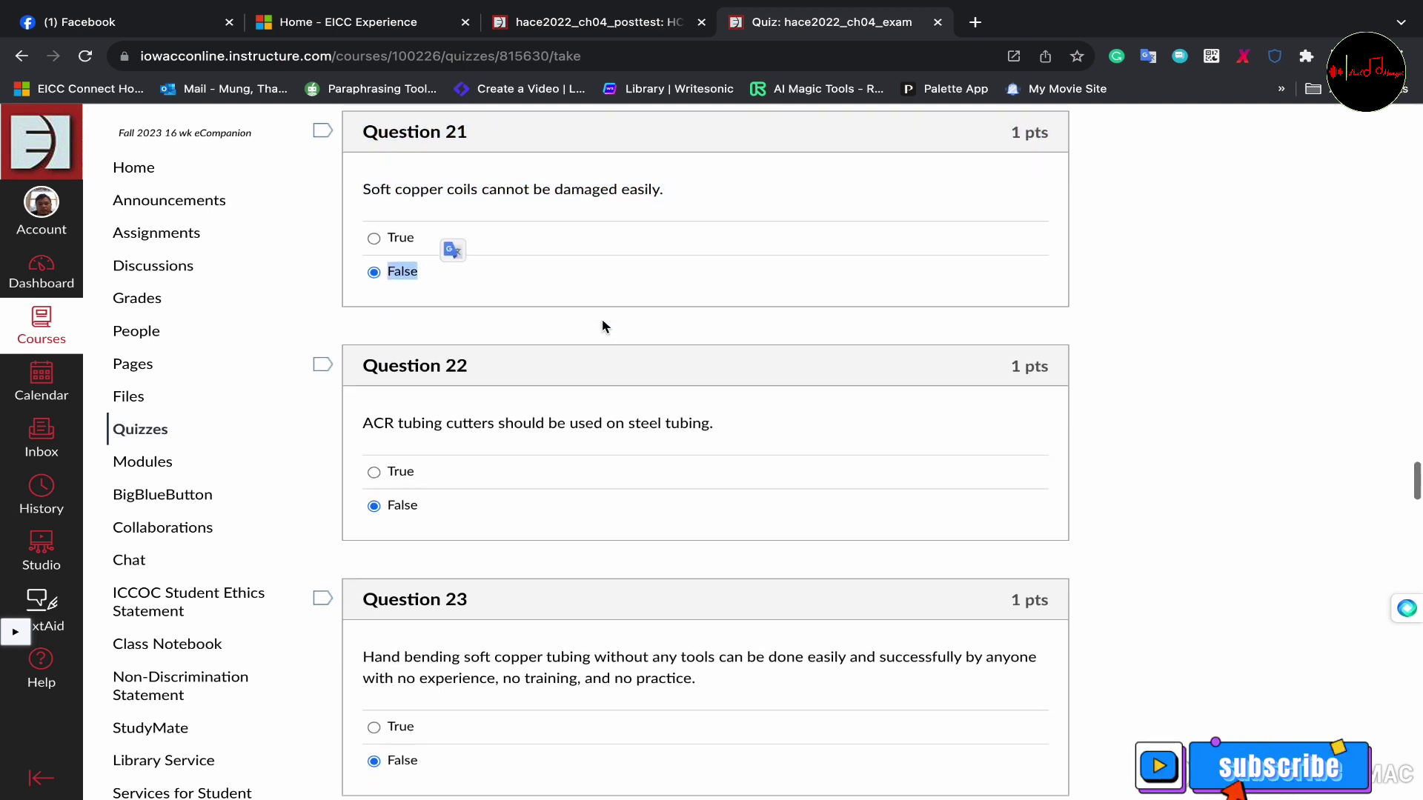
pyautogui.scroll(-1, 601, 321)
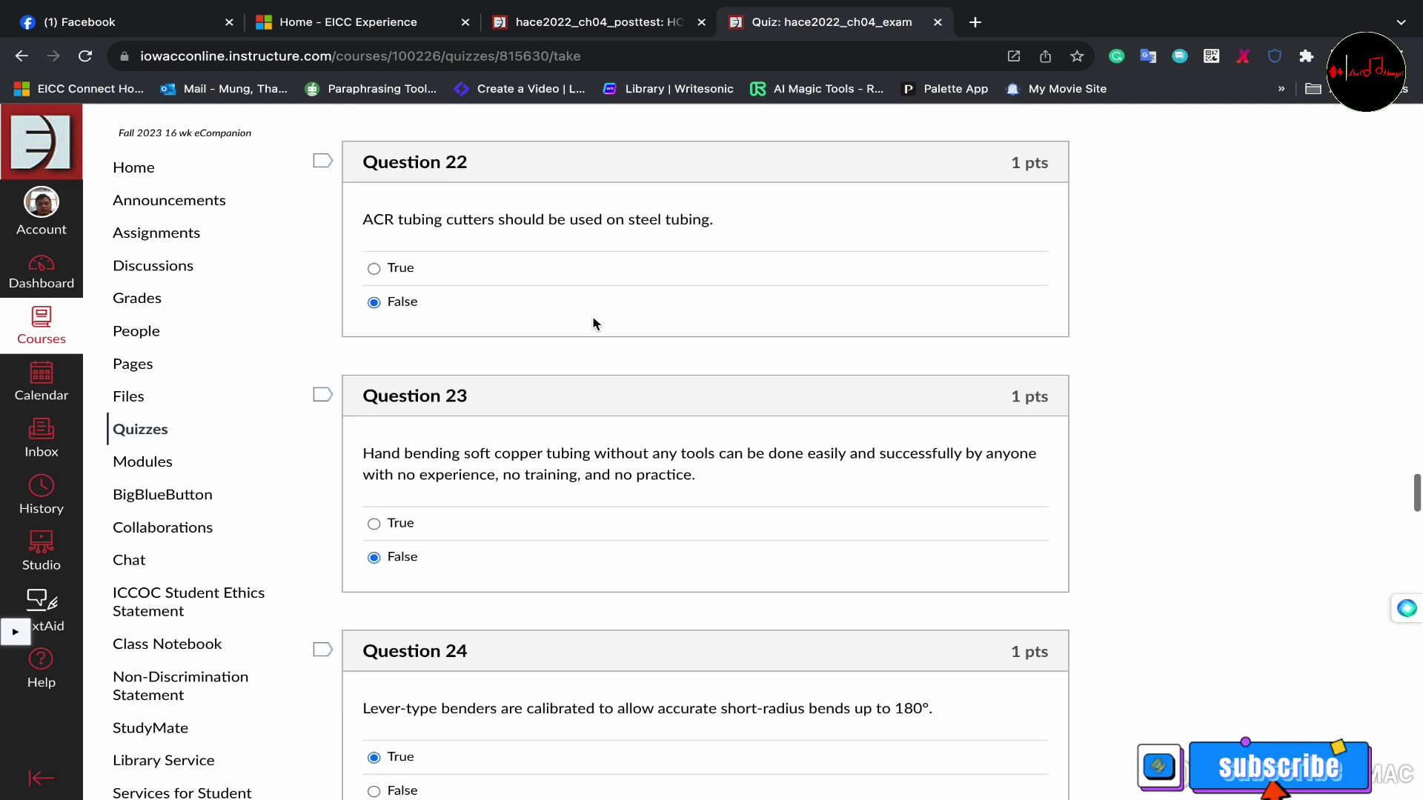
pyautogui.moveTo(354, 167); pyautogui.dragTo(713, 235)
pyautogui.click(354, 308)
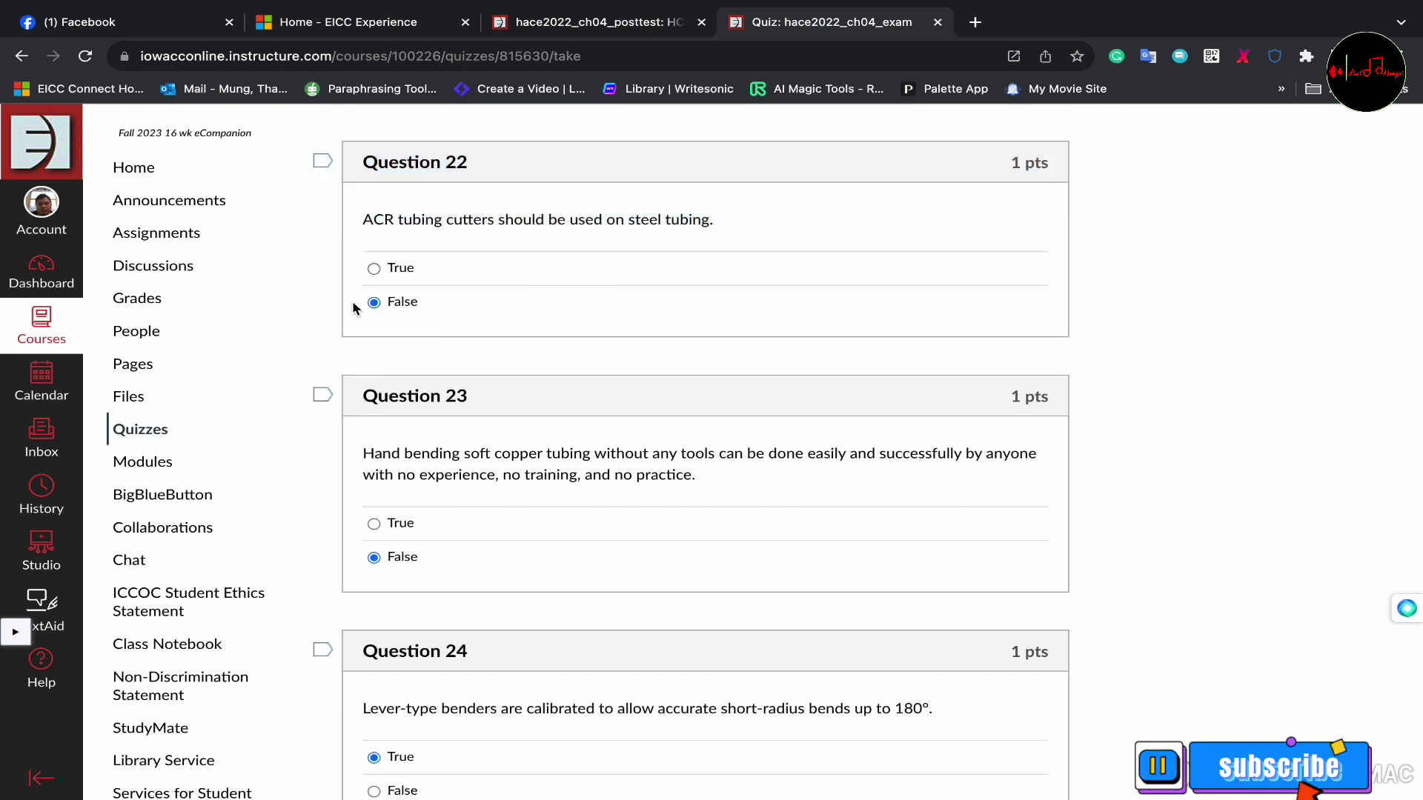
# Review Questions 23 to 25 on hand bending, lever-type benders and thin tubing walls, highlighting each prompt and its selected answer
pyautogui.scroll(-3, 629, 375)
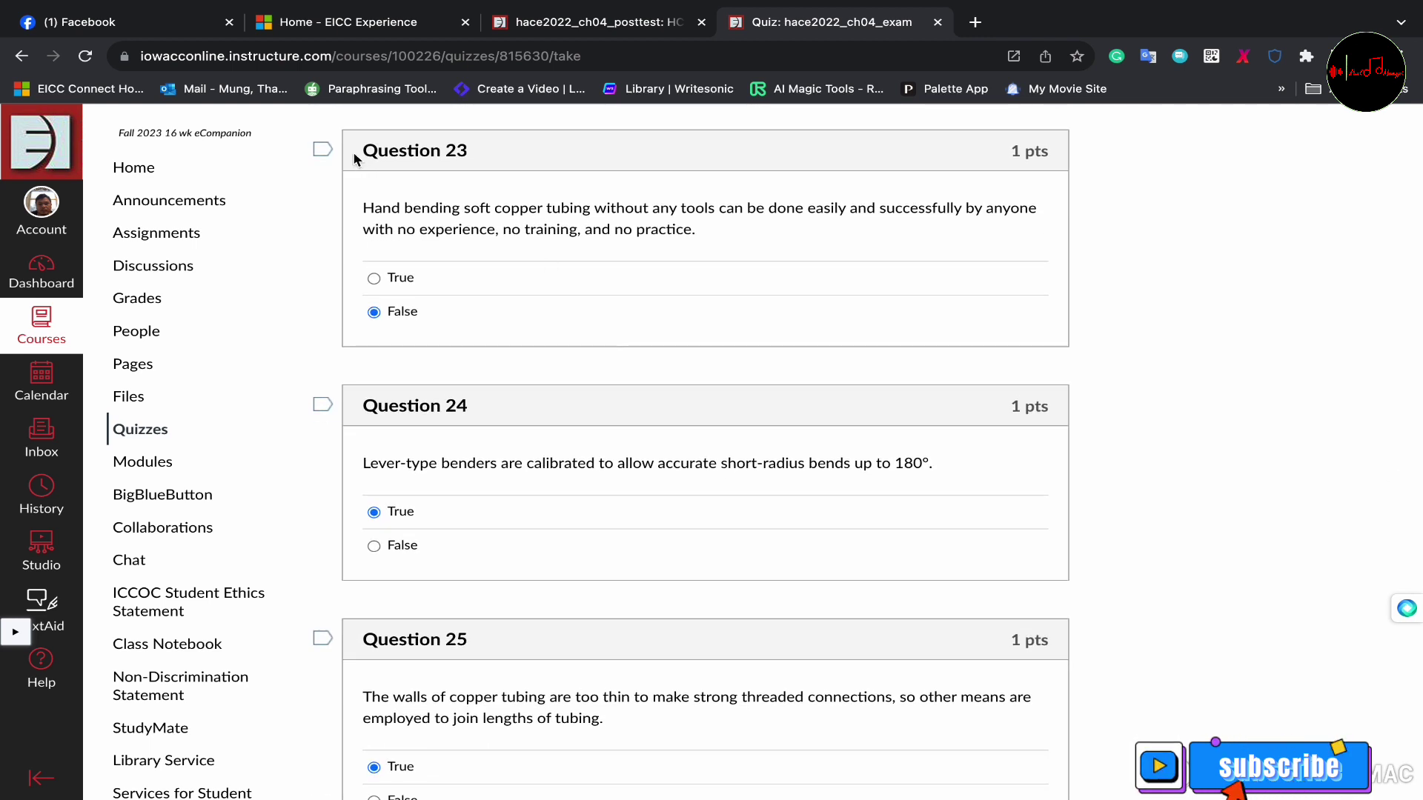
pyautogui.moveTo(360, 151); pyautogui.dragTo(719, 229)
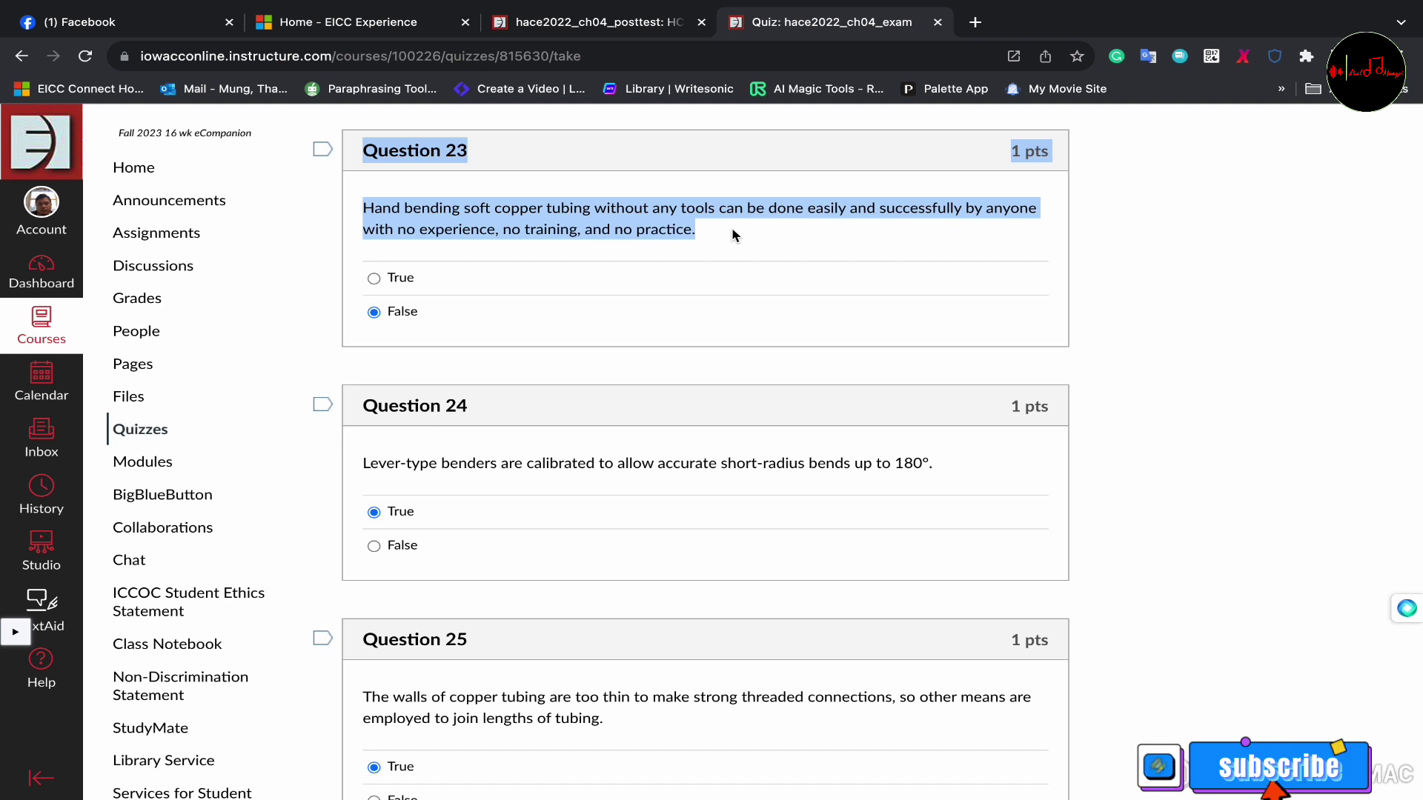
pyautogui.moveTo(368, 312); pyautogui.dragTo(411, 318)
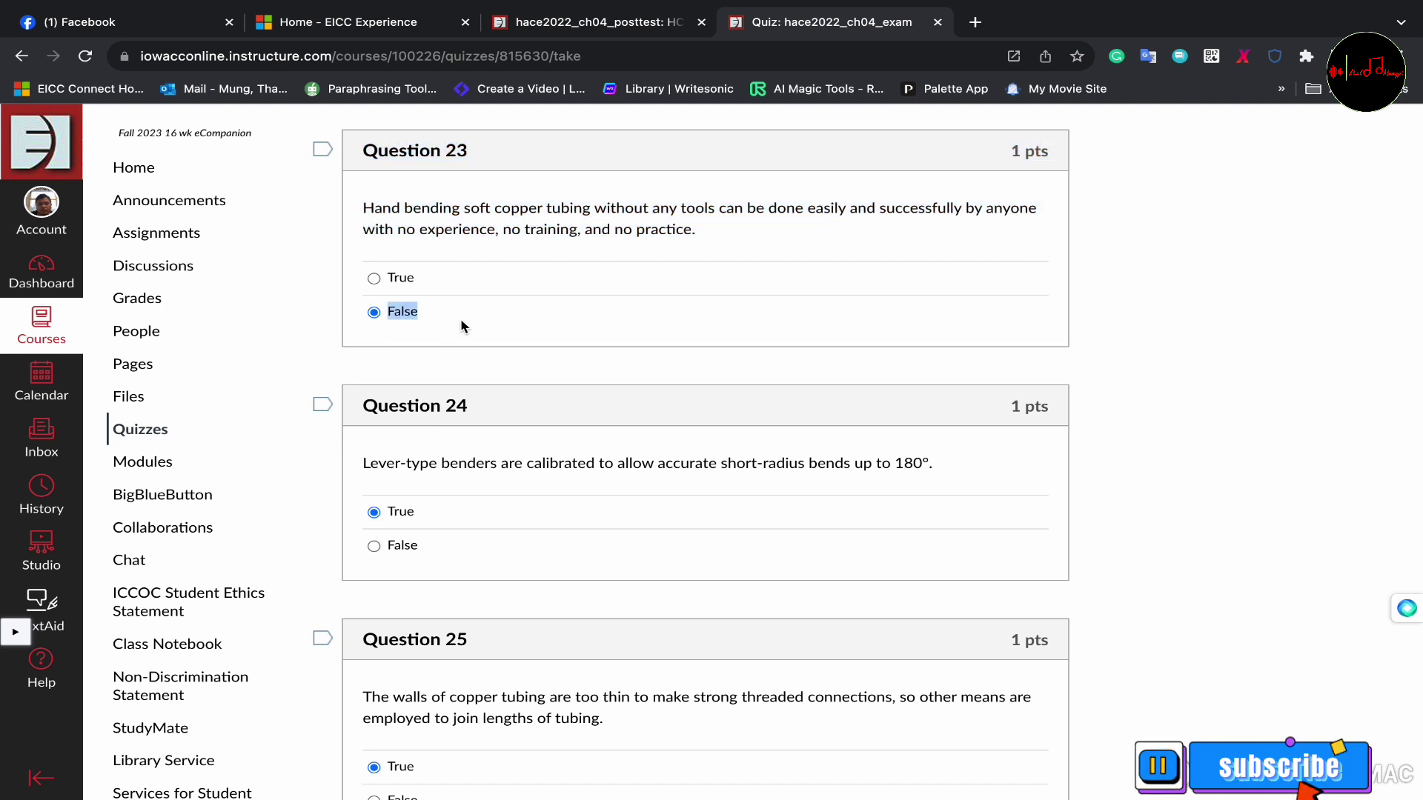
pyautogui.scroll(-3, 656, 357)
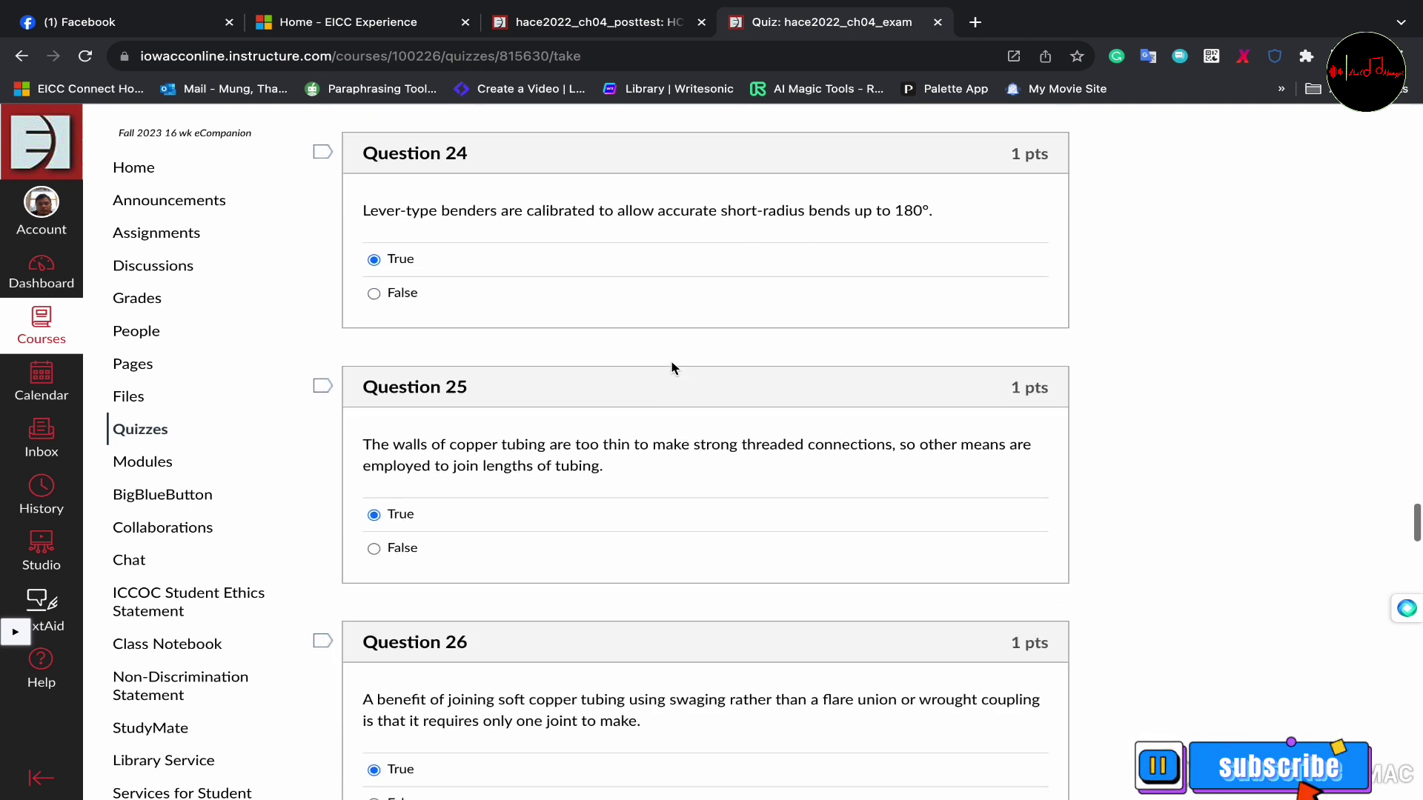
pyautogui.moveTo(351, 157); pyautogui.dragTo(827, 261)
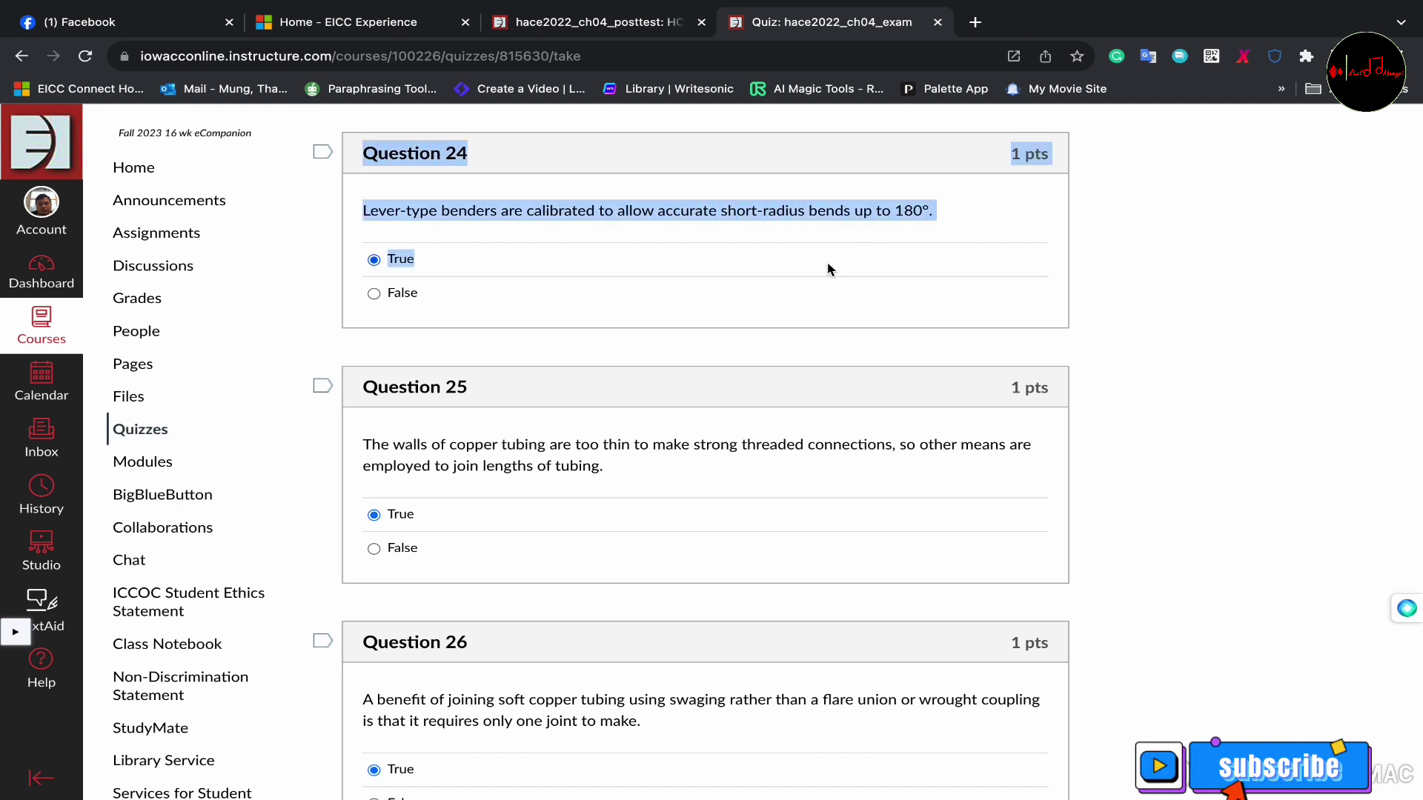
pyautogui.scroll(-3, 695, 485)
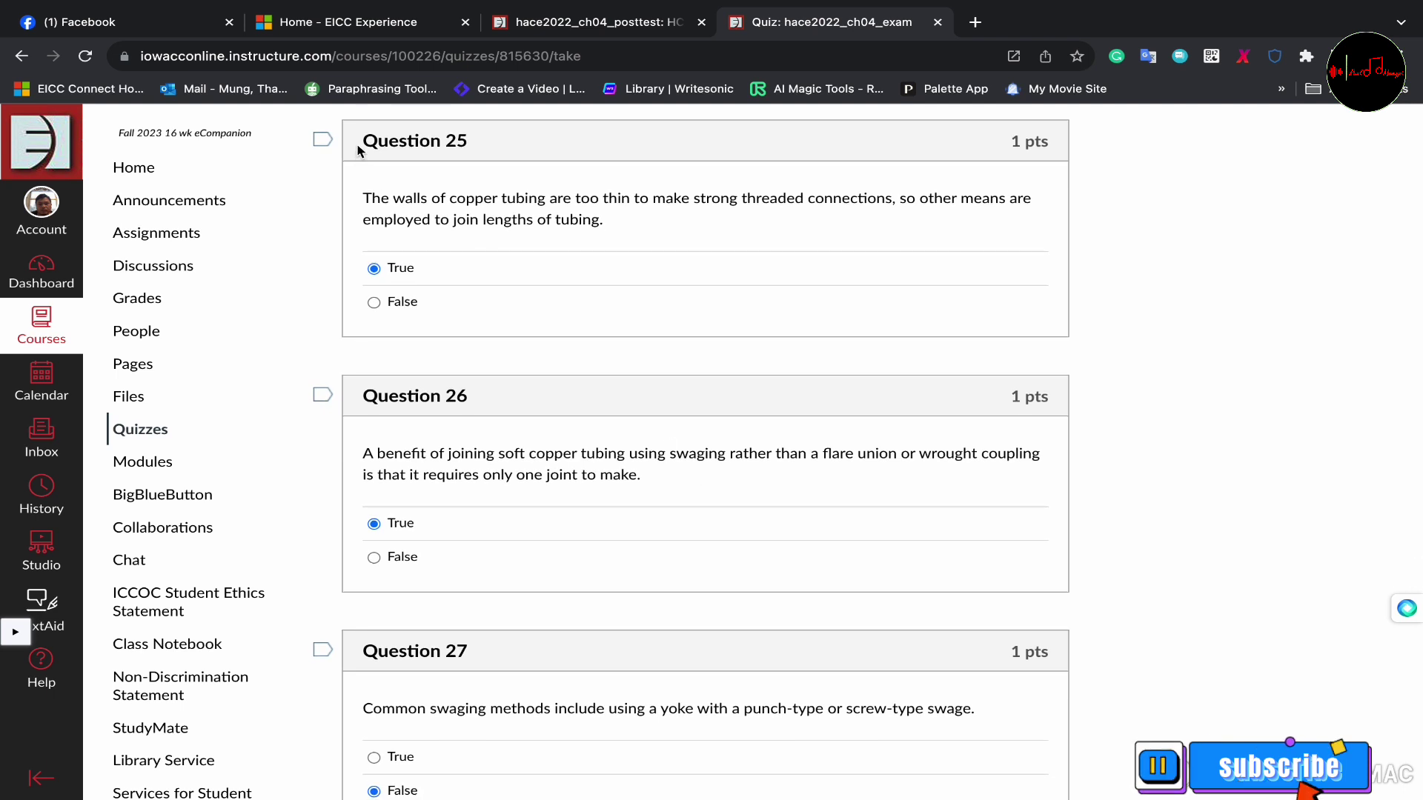
pyautogui.moveTo(358, 151); pyautogui.dragTo(642, 237)
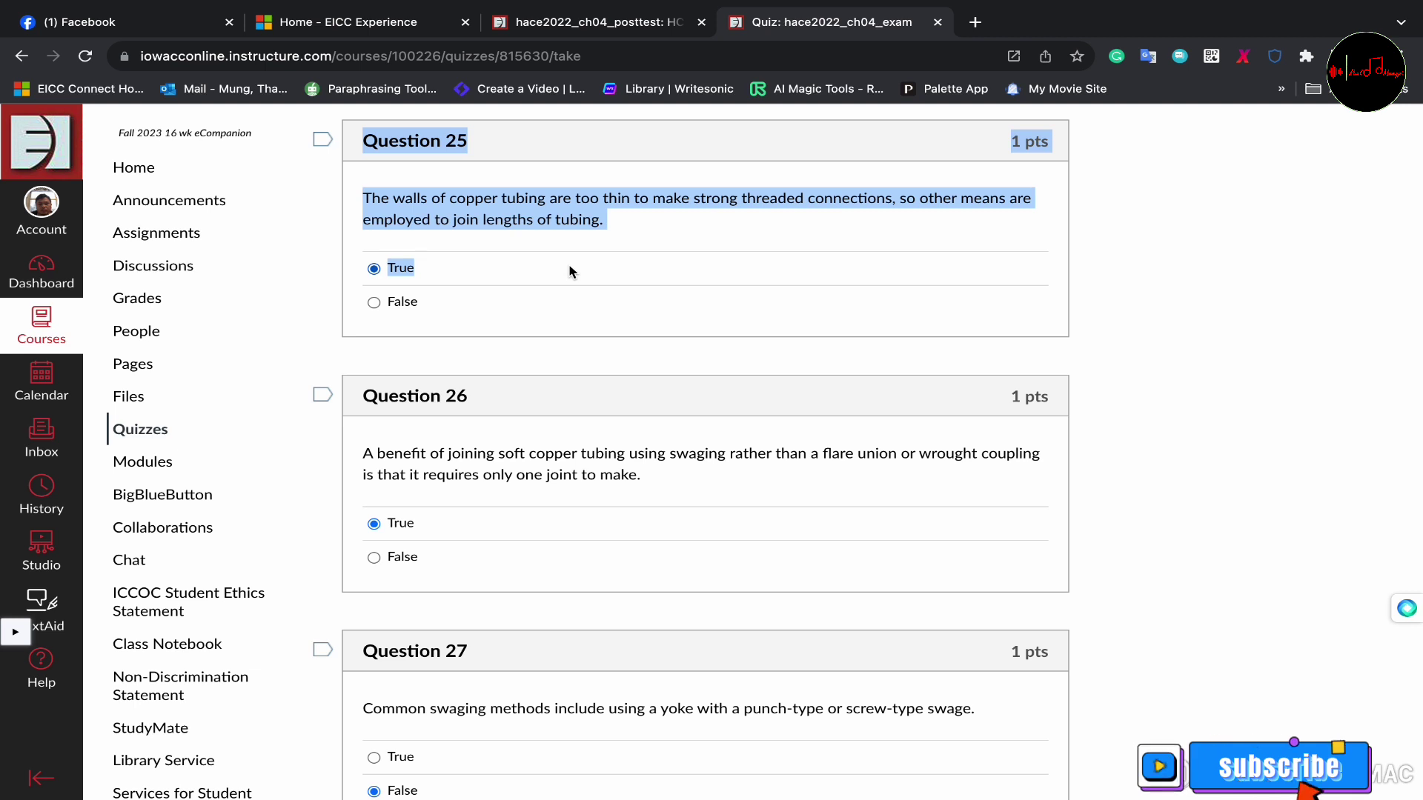
# Review Questions 26 and 27 on swaging soft copper tubing and common swaging methods, highlighting each prompt and its selected answer
pyautogui.scroll(-3, 571, 271)
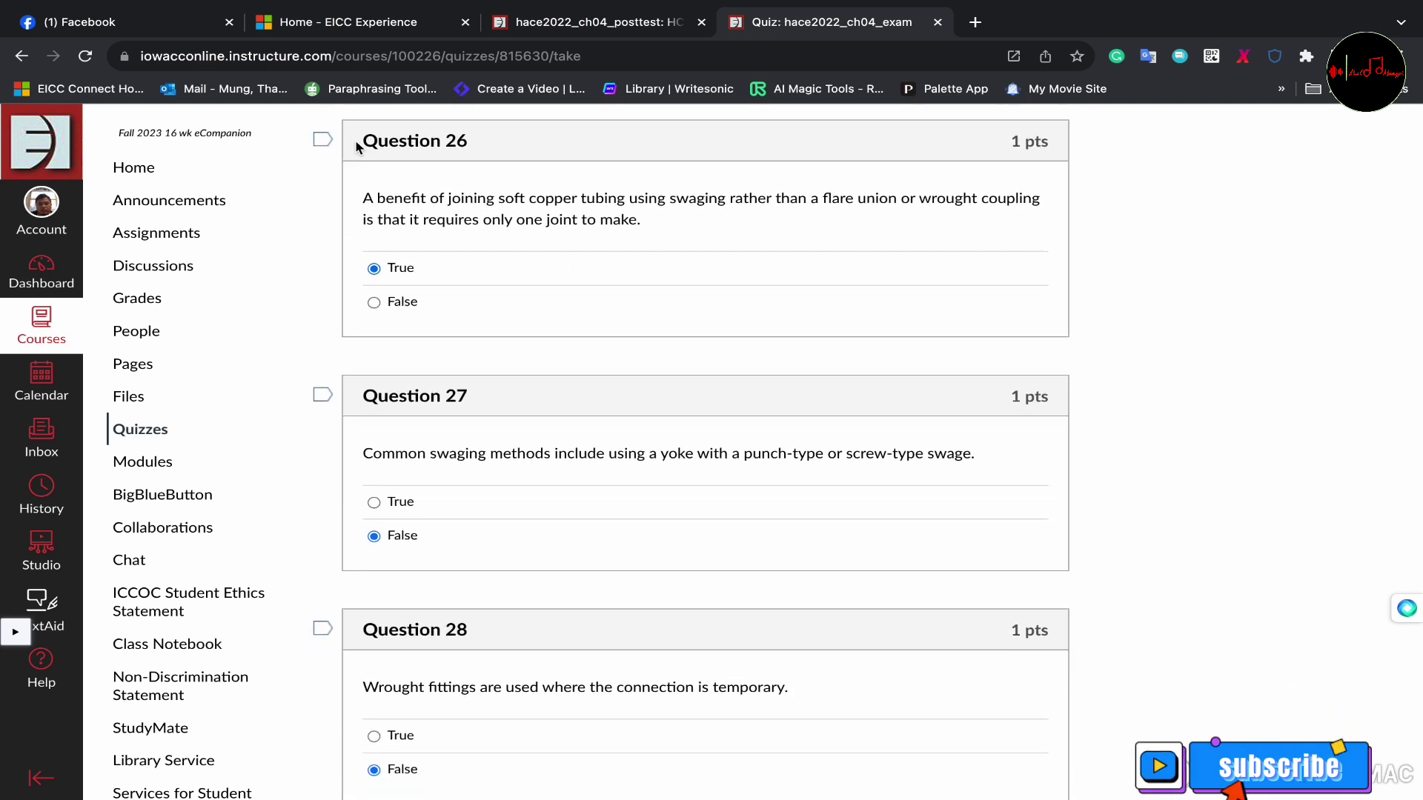
pyautogui.moveTo(358, 143); pyautogui.dragTo(587, 267)
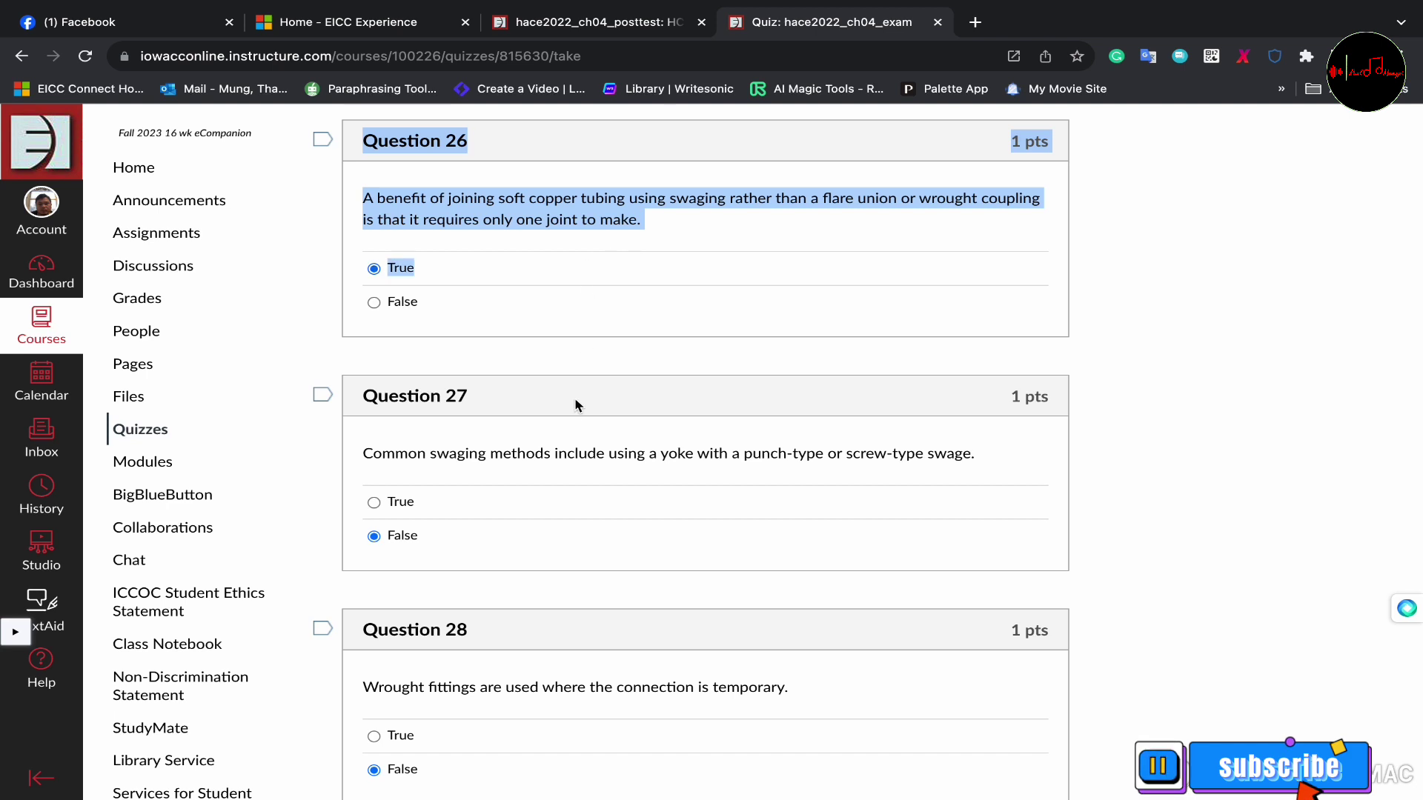
pyautogui.scroll(-3, 575, 406)
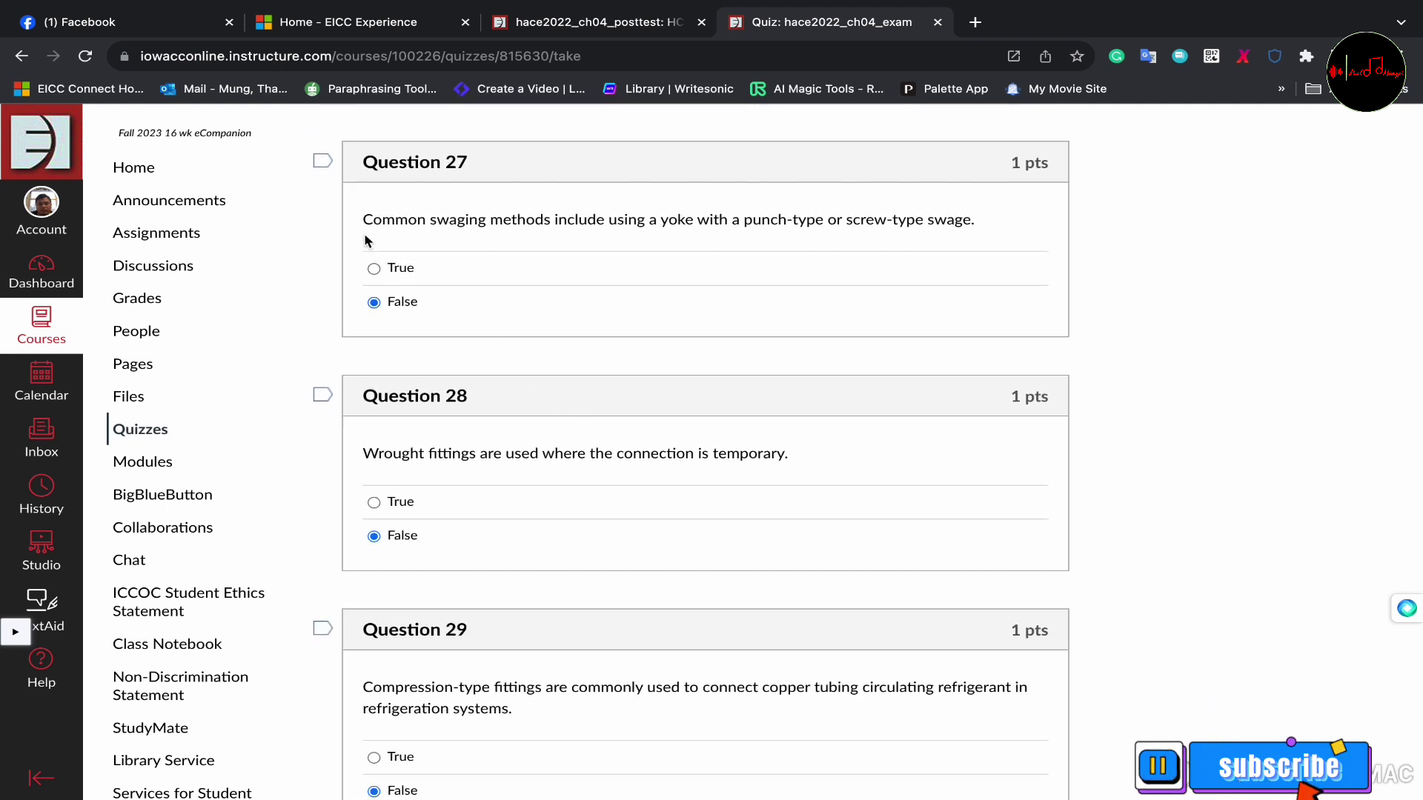
pyautogui.moveTo(356, 219); pyautogui.dragTo(671, 247)
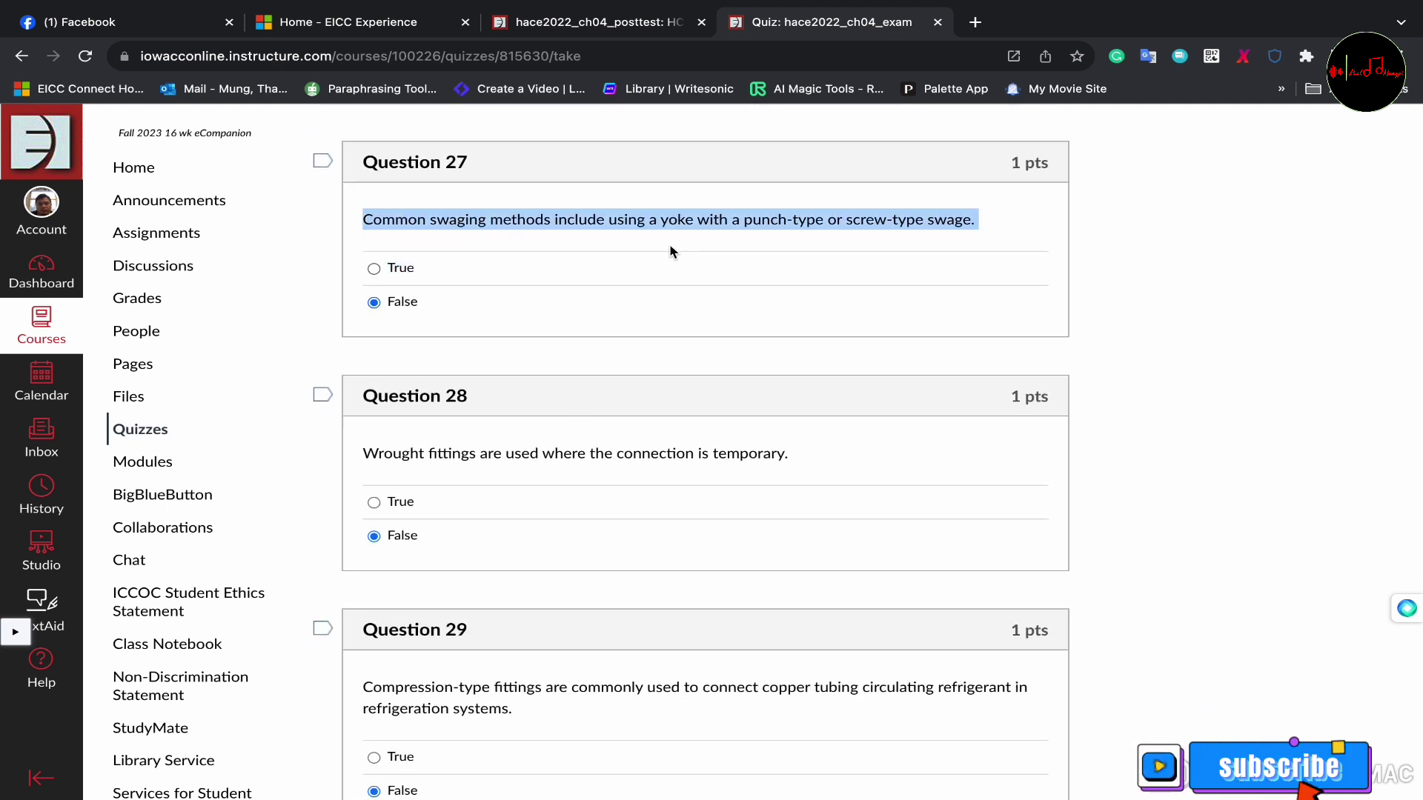
pyautogui.moveTo(361, 312); pyautogui.dragTo(457, 314)
# Review Questions 28 and 29 on wrought fittings for temporary connections and compression-type fittings, highlighting each prompt and its selected answer
pyautogui.scroll(-3, 582, 397)
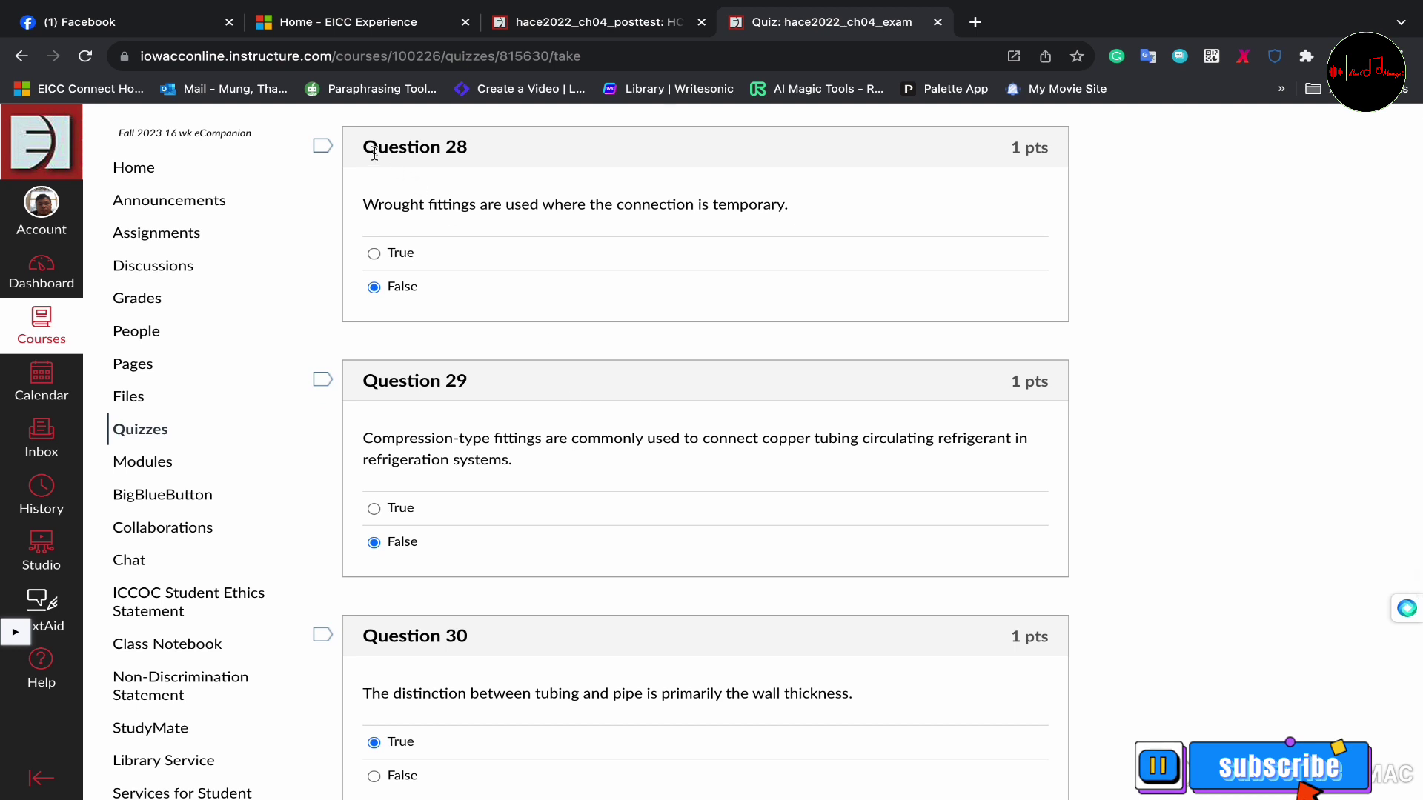
pyautogui.moveTo(356, 149); pyautogui.dragTo(726, 225)
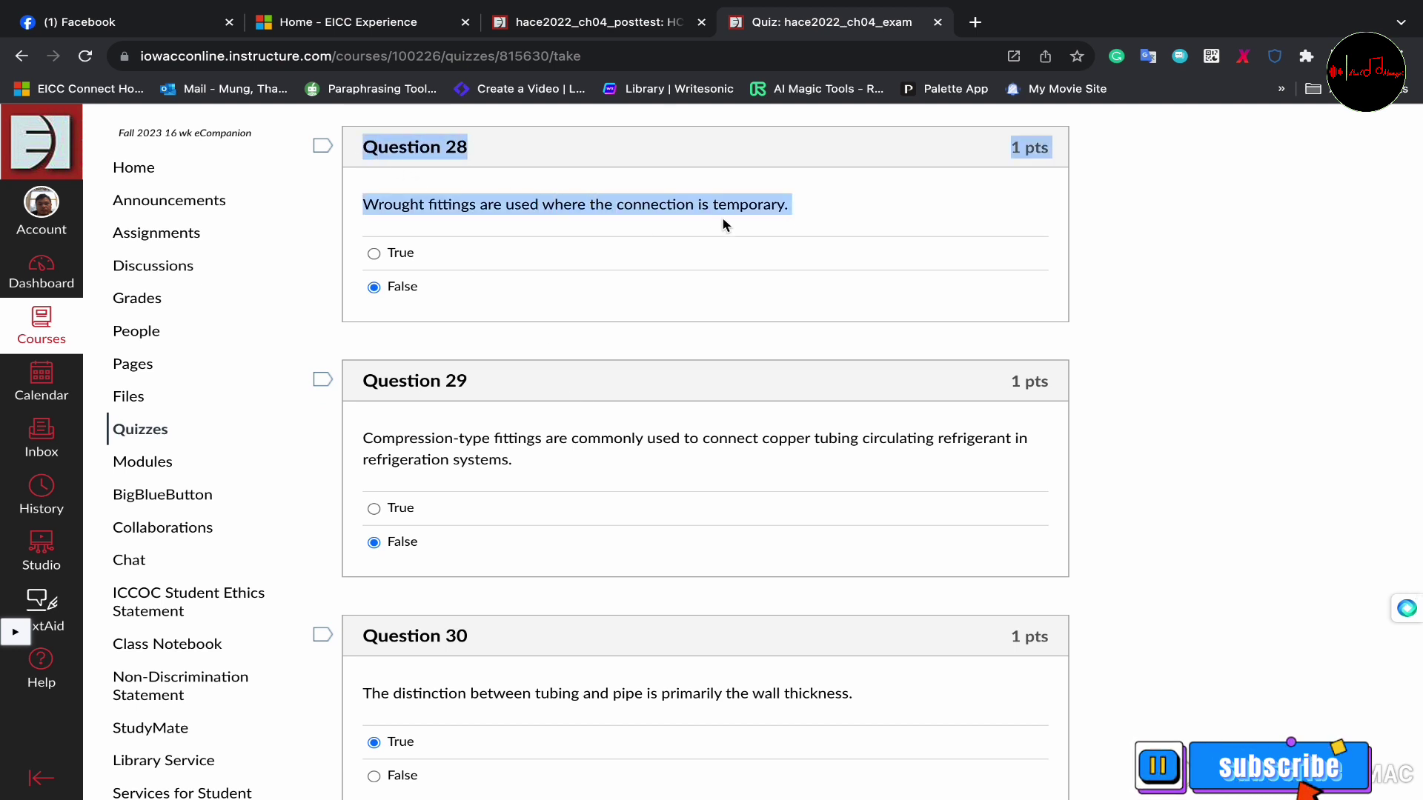
pyautogui.click(373, 288)
pyautogui.doubleClick(400, 289)
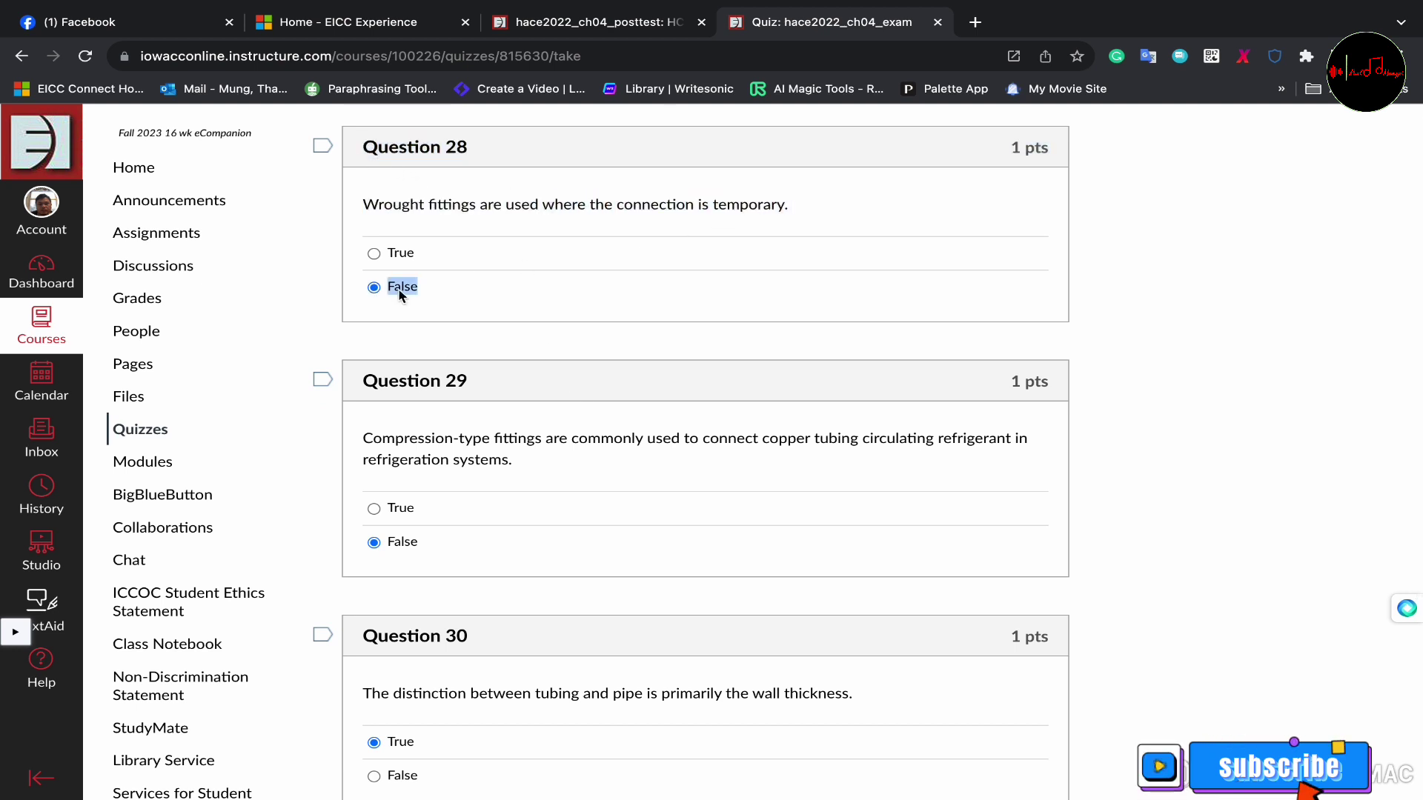
pyautogui.scroll(-3, 614, 370)
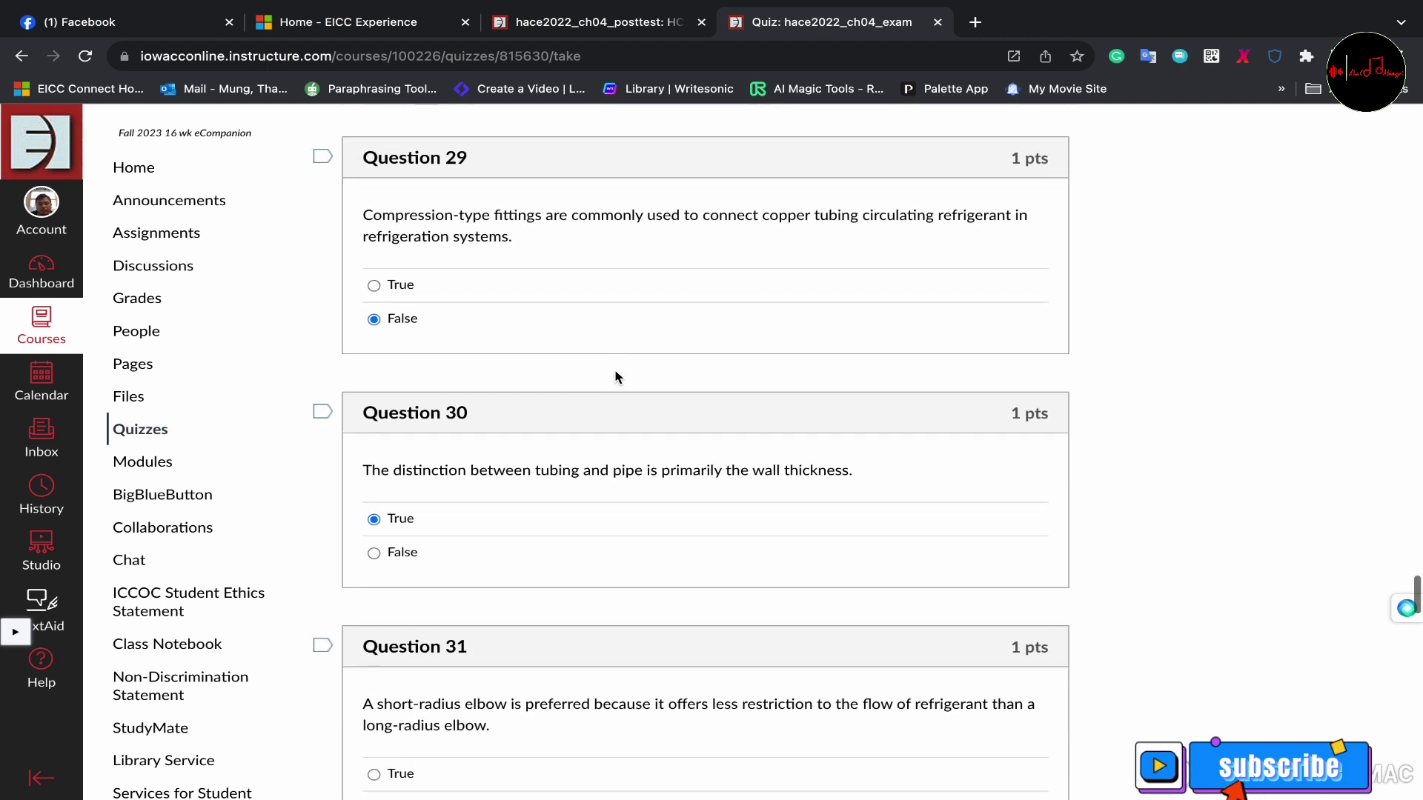
pyautogui.moveTo(356, 158); pyautogui.dragTo(536, 222)
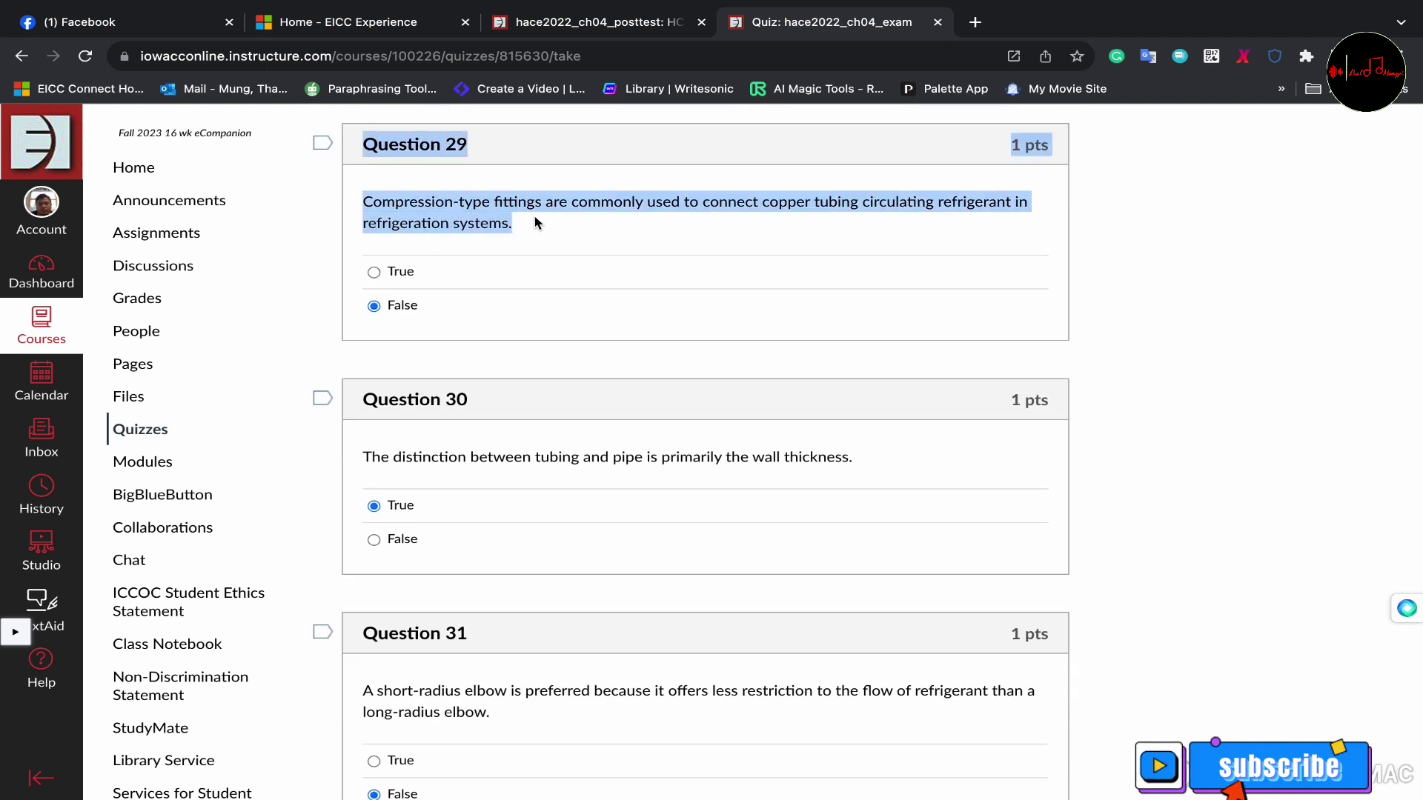
pyautogui.click(358, 304)
pyautogui.doubleClick(402, 306)
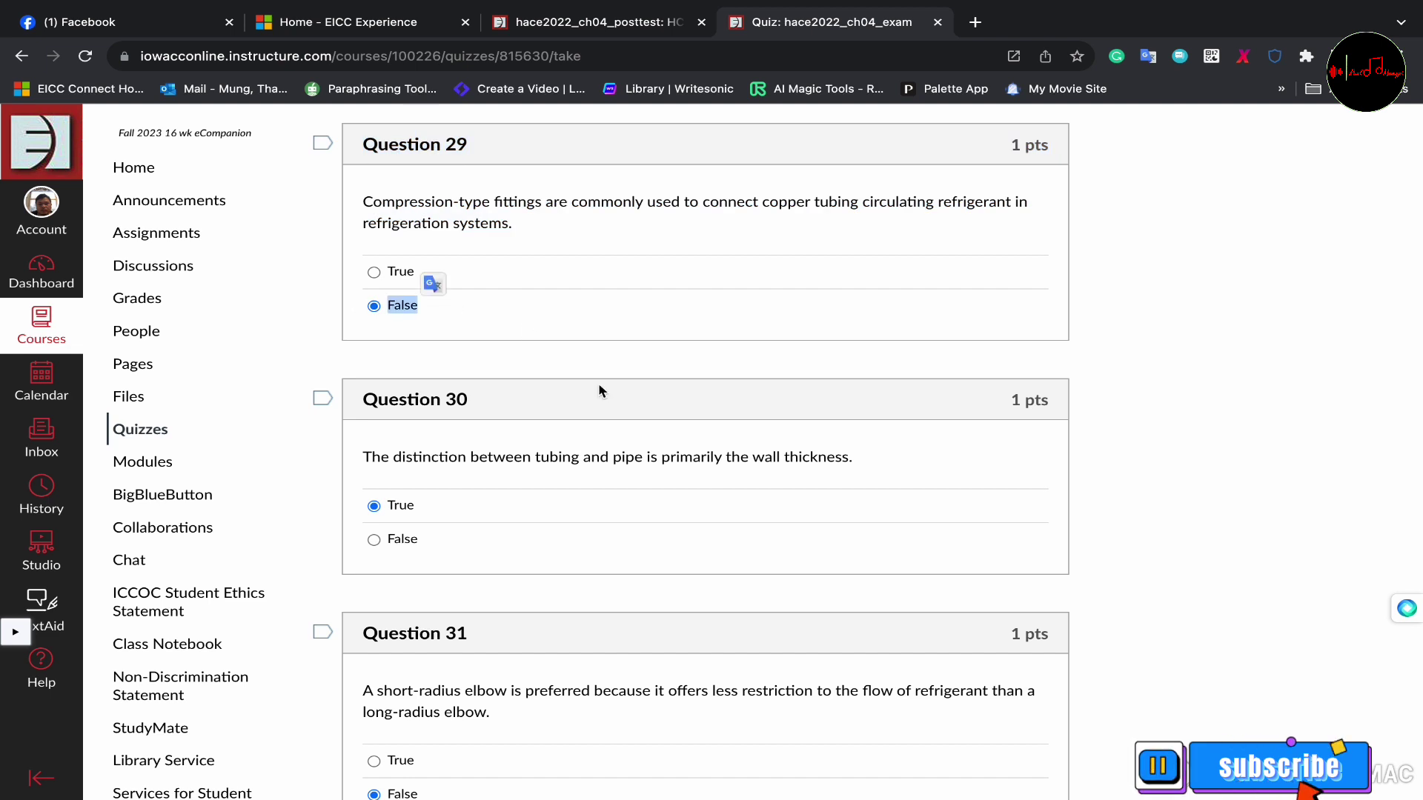
# Review Questions 30 and 31 on tubing versus pipe and short-radius elbows, highlighting both prompts and the selected answer to Question 31
pyautogui.scroll(-3, 600, 390)
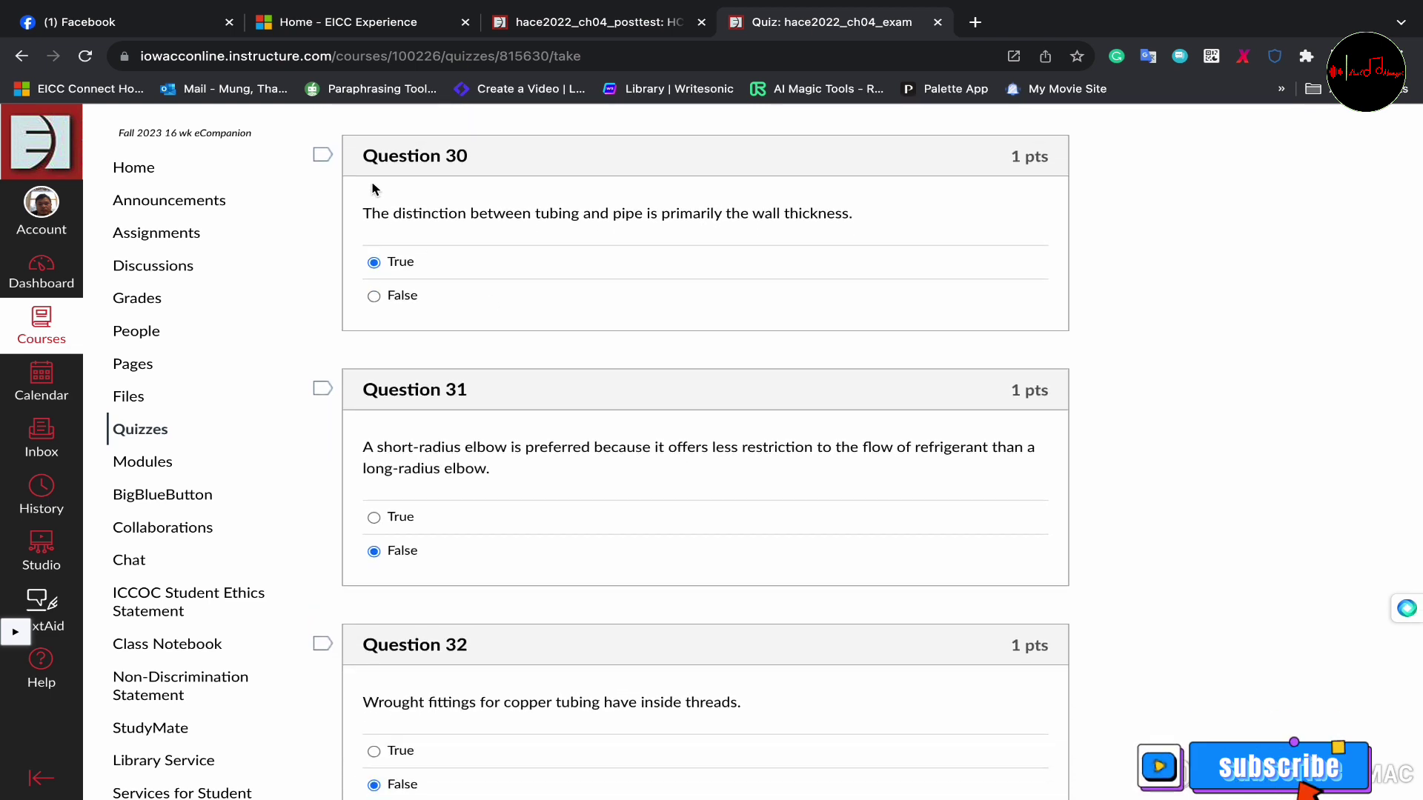
pyautogui.moveTo(361, 158); pyautogui.dragTo(736, 242)
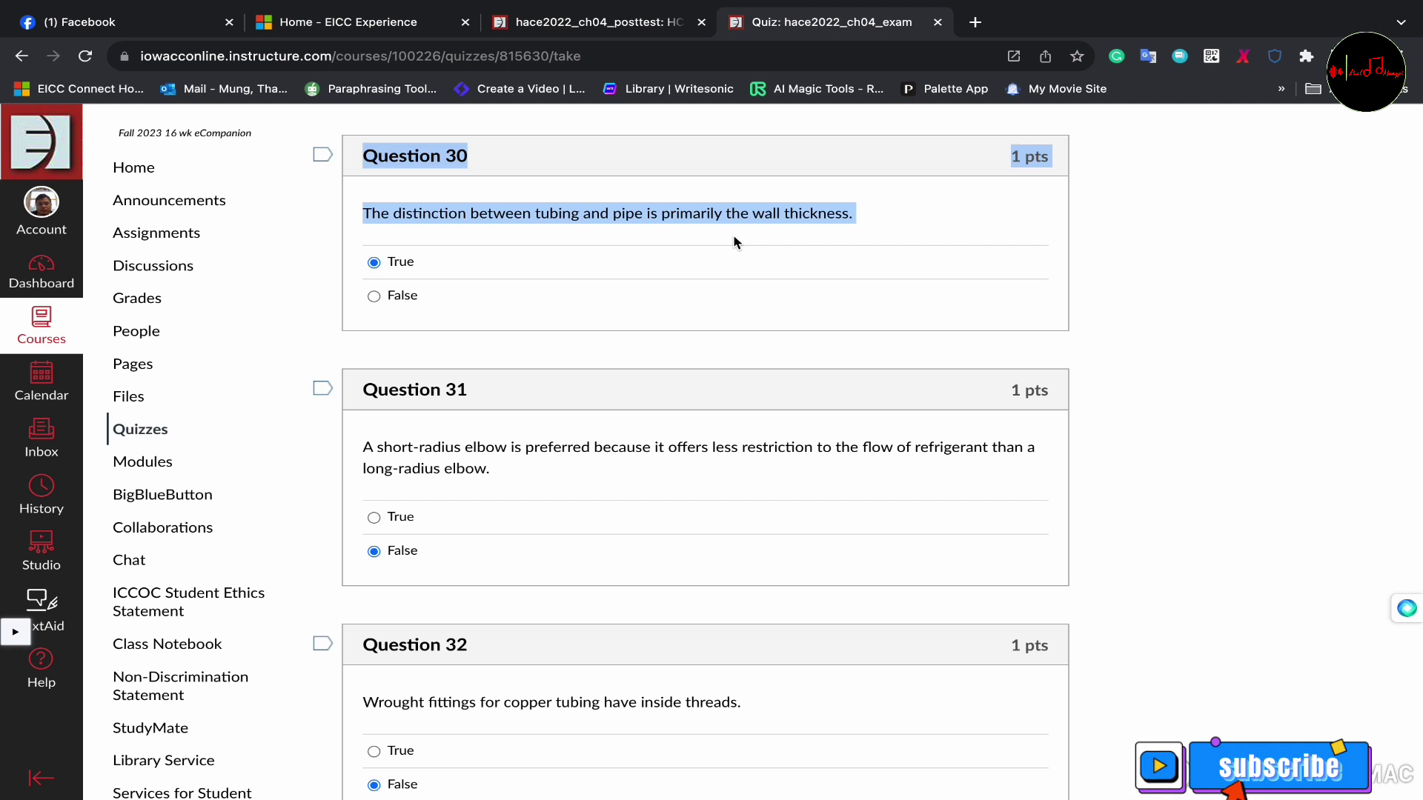
pyautogui.click(361, 265)
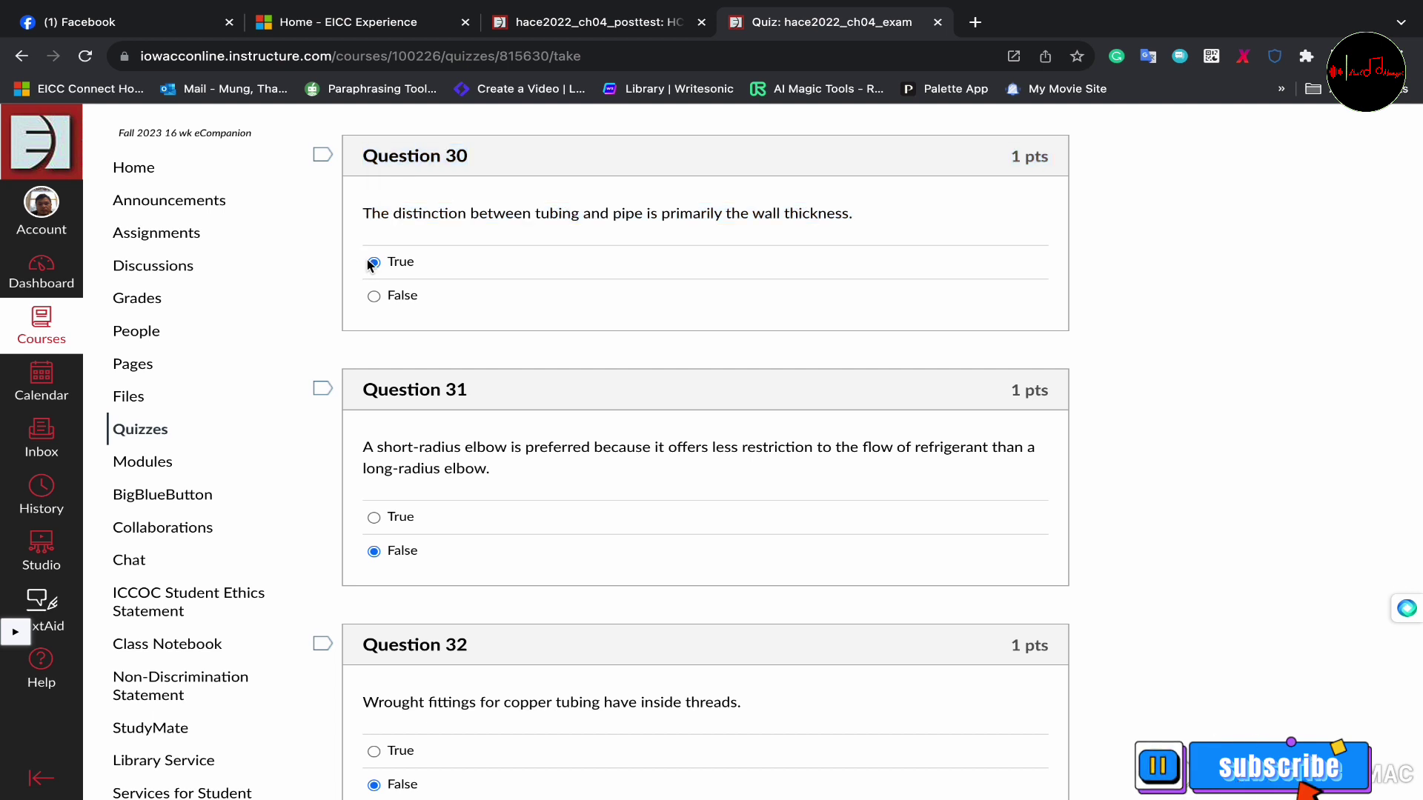
pyautogui.scroll(-3, 611, 348)
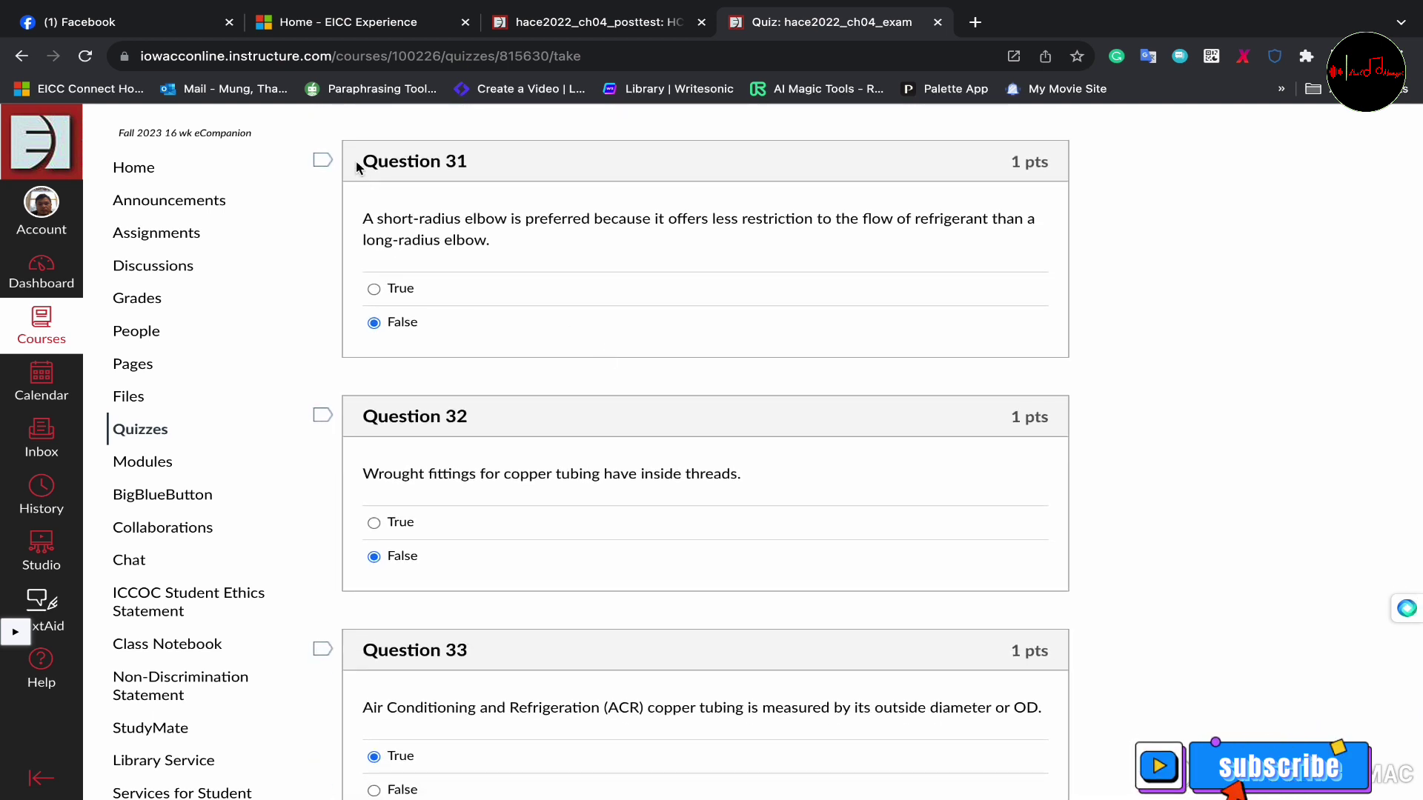
pyautogui.moveTo(356, 159); pyautogui.dragTo(530, 245)
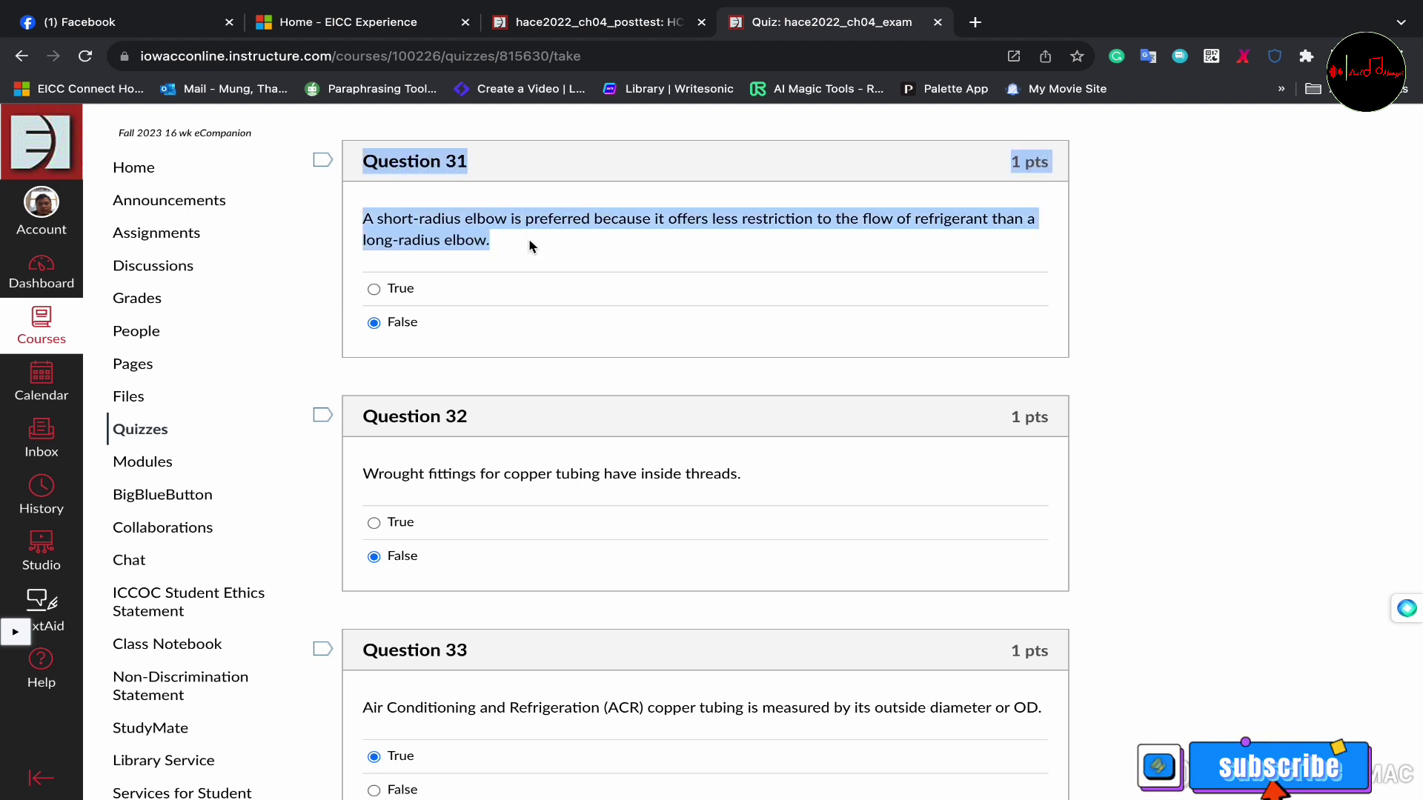
pyautogui.click(356, 326)
pyautogui.moveTo(355, 327); pyautogui.dragTo(451, 326)
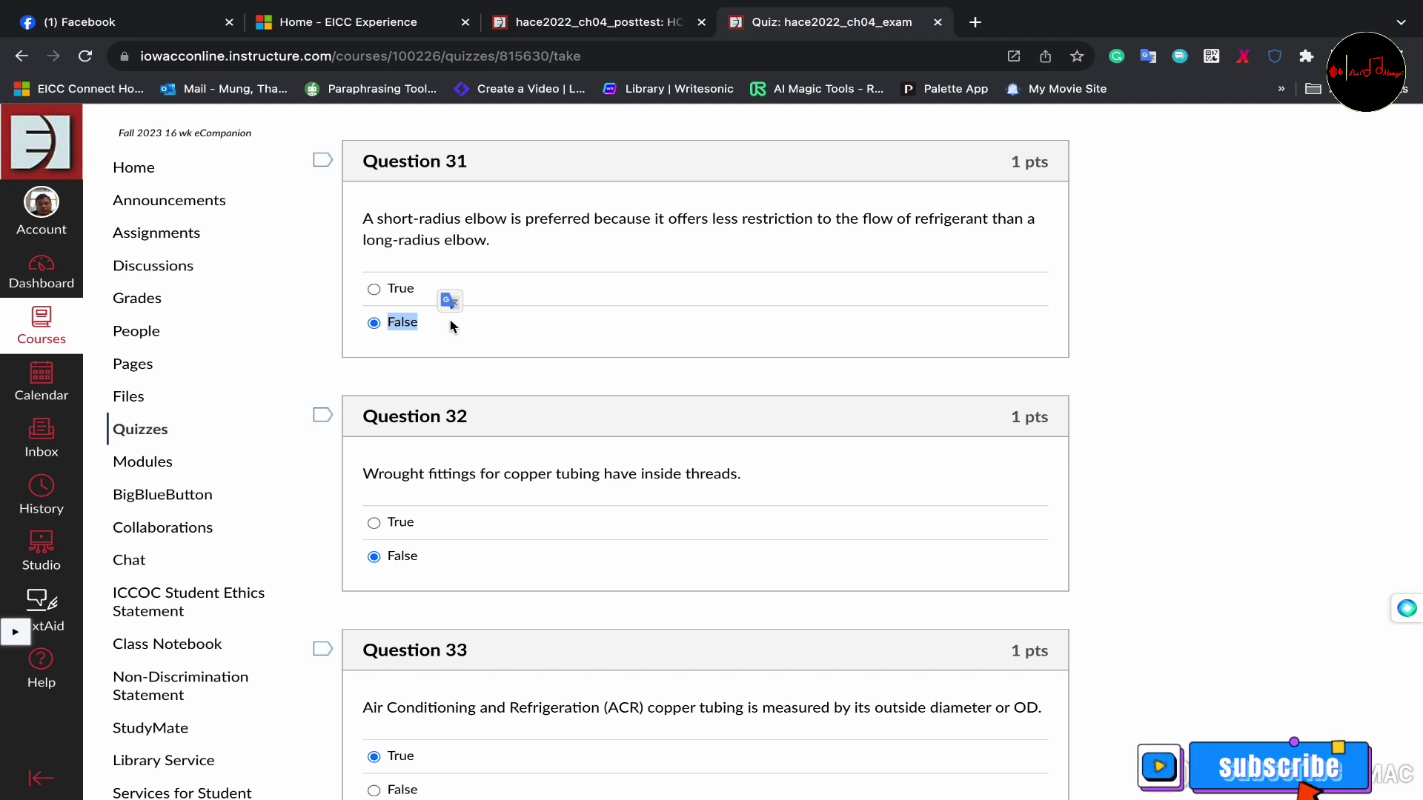
# Review Questions 32 and 33 on wrought fitting threads and ACR tubing measurement, highlighting each prompt and its selected answer
pyautogui.scroll(-3, 457, 401)
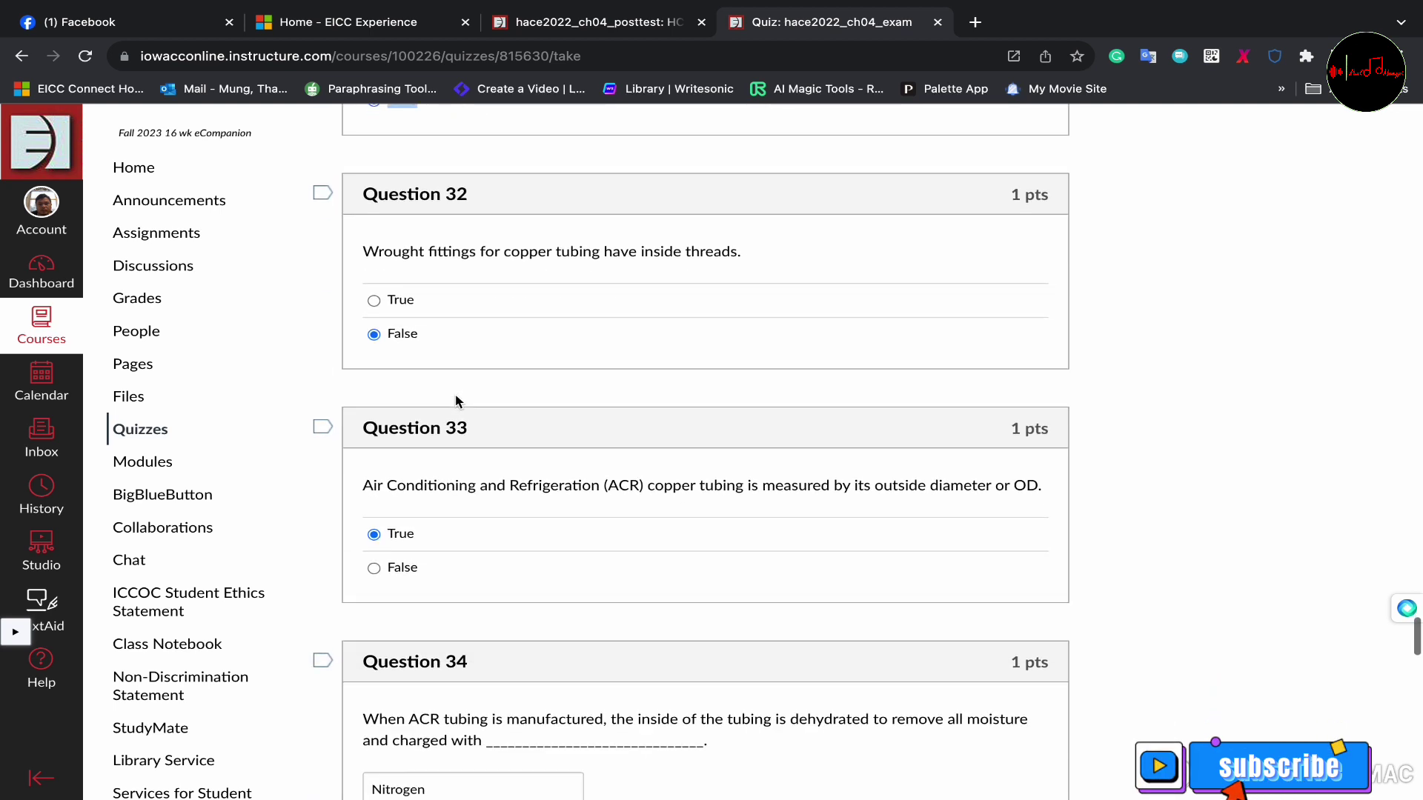
pyautogui.moveTo(354, 204); pyautogui.dragTo(689, 284)
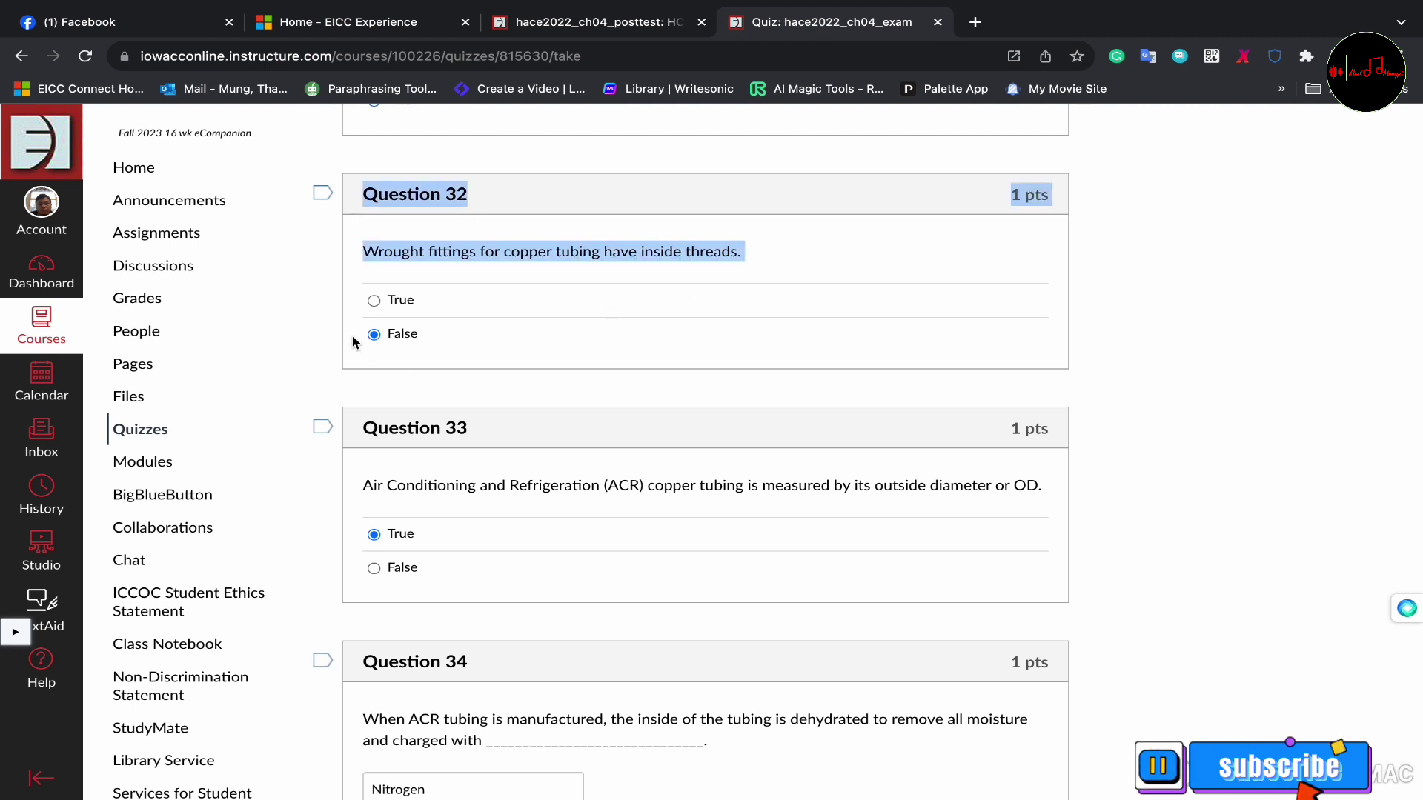
pyautogui.moveTo(354, 341); pyautogui.dragTo(442, 336)
pyautogui.scroll(-2, 550, 450)
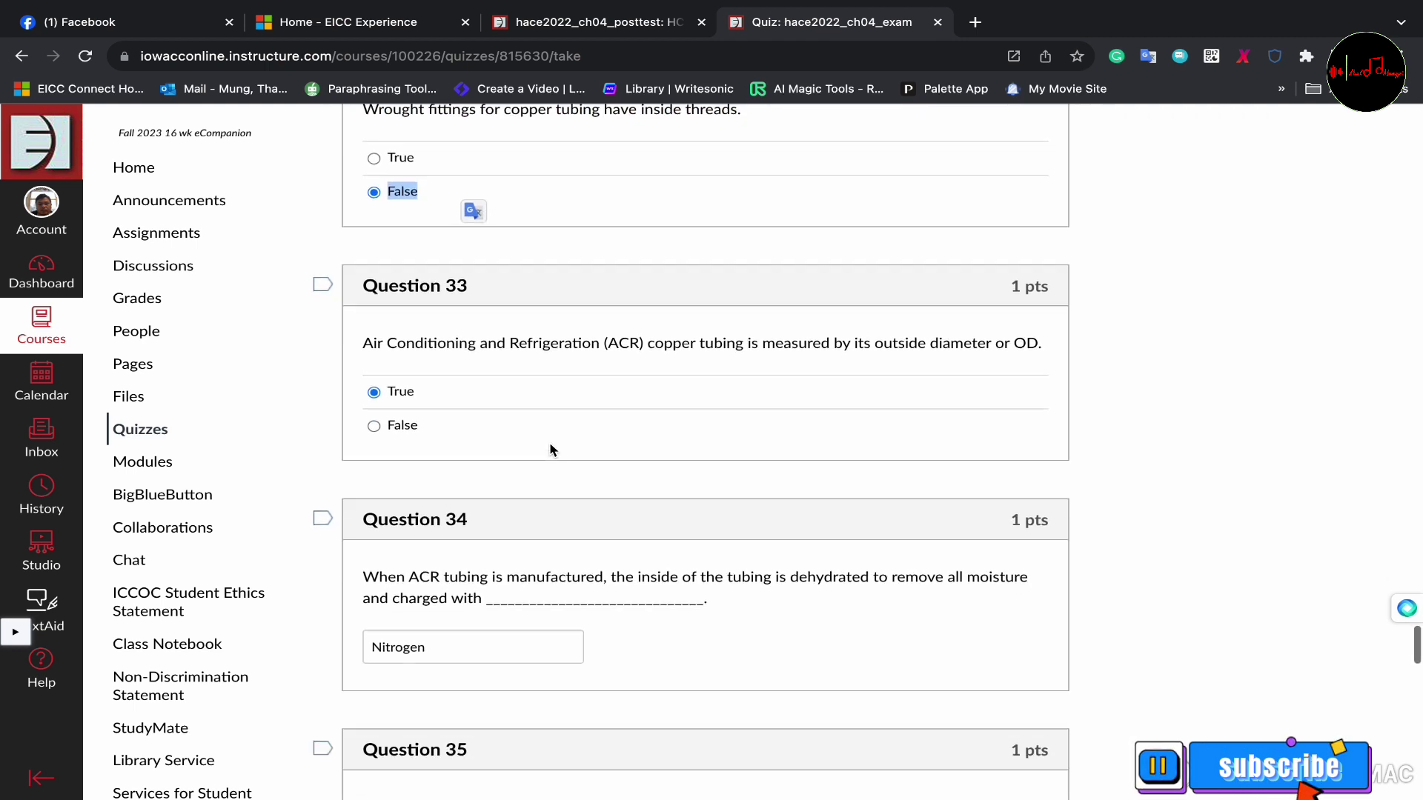
pyautogui.scroll(-2, 551, 450)
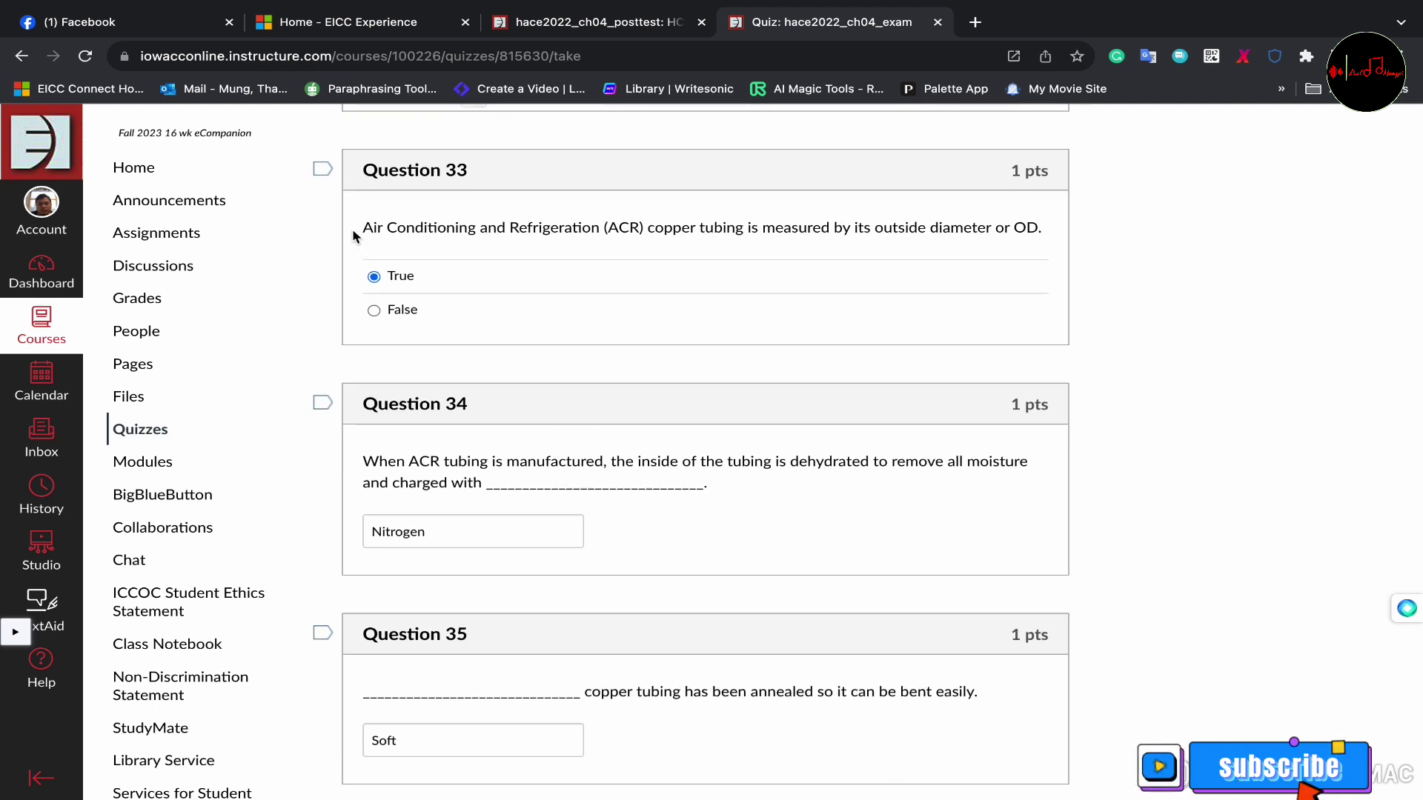
pyautogui.moveTo(355, 229); pyautogui.dragTo(562, 287)
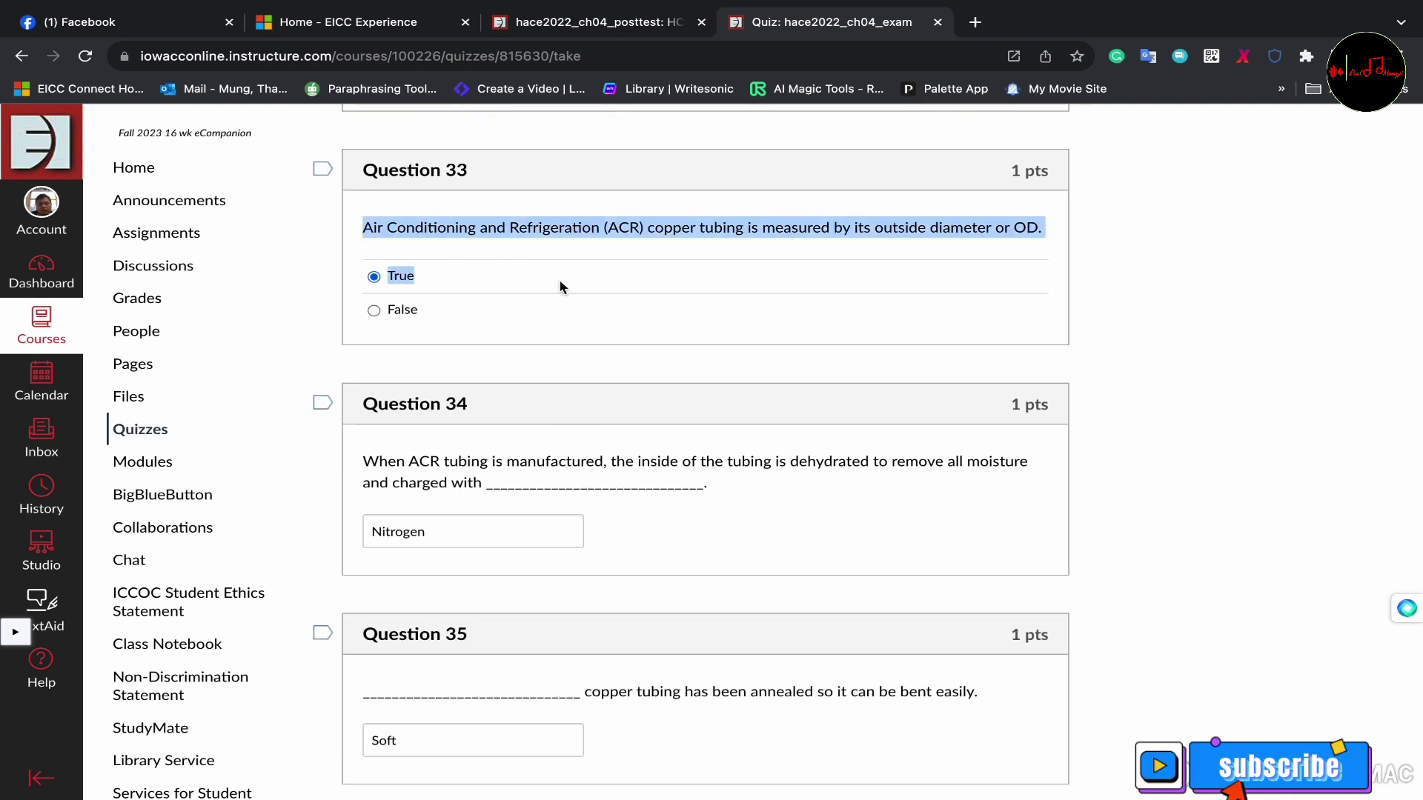
# Review fill-in Questions 34 and 35 on the ACR tubing charge and annealed copper tubing, highlighting each prompt and its entered answer
pyautogui.scroll(-3, 567, 415)
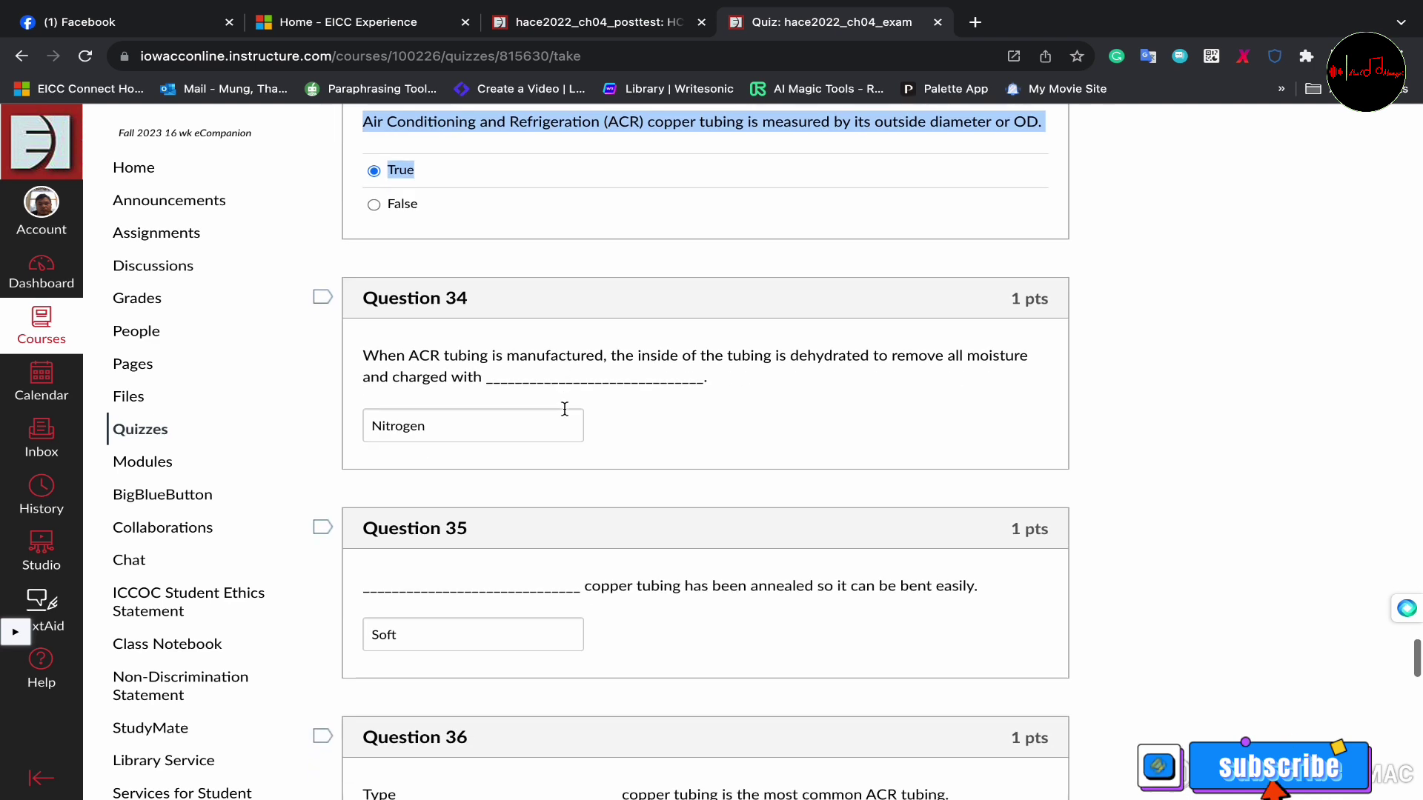
pyautogui.scroll(-1, 567, 415)
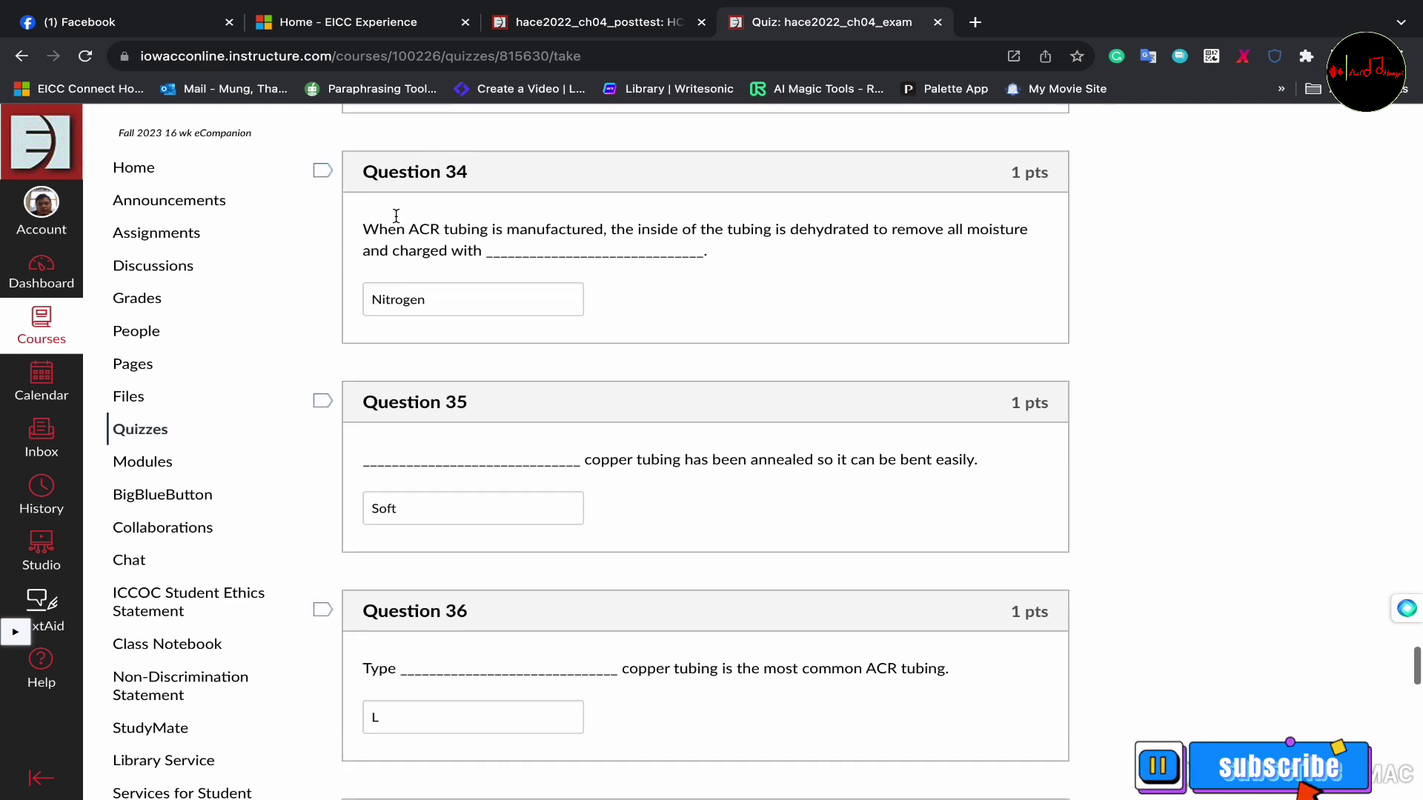
pyautogui.moveTo(353, 177); pyautogui.dragTo(686, 274)
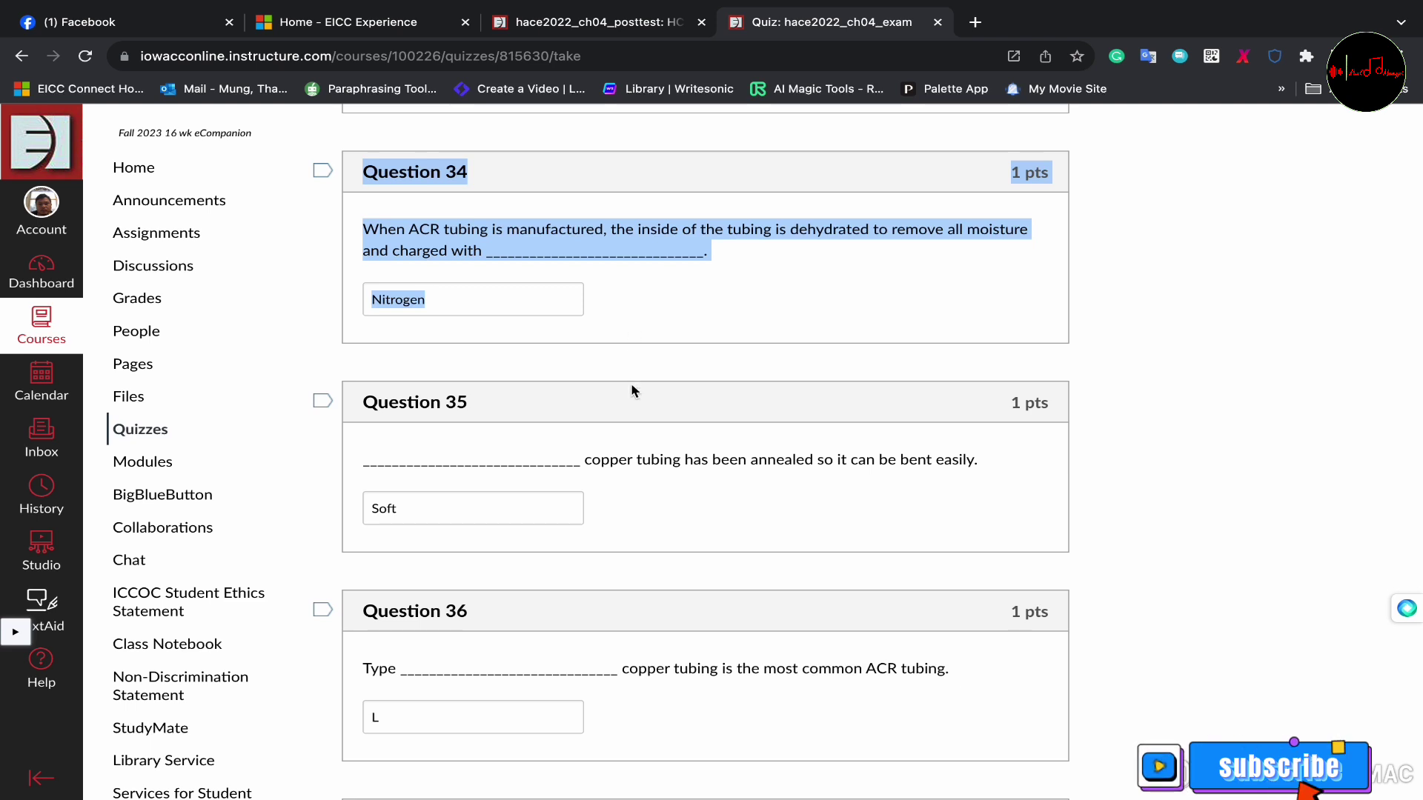
pyautogui.scroll(-4, 632, 386)
pyautogui.scroll(1, 631, 384)
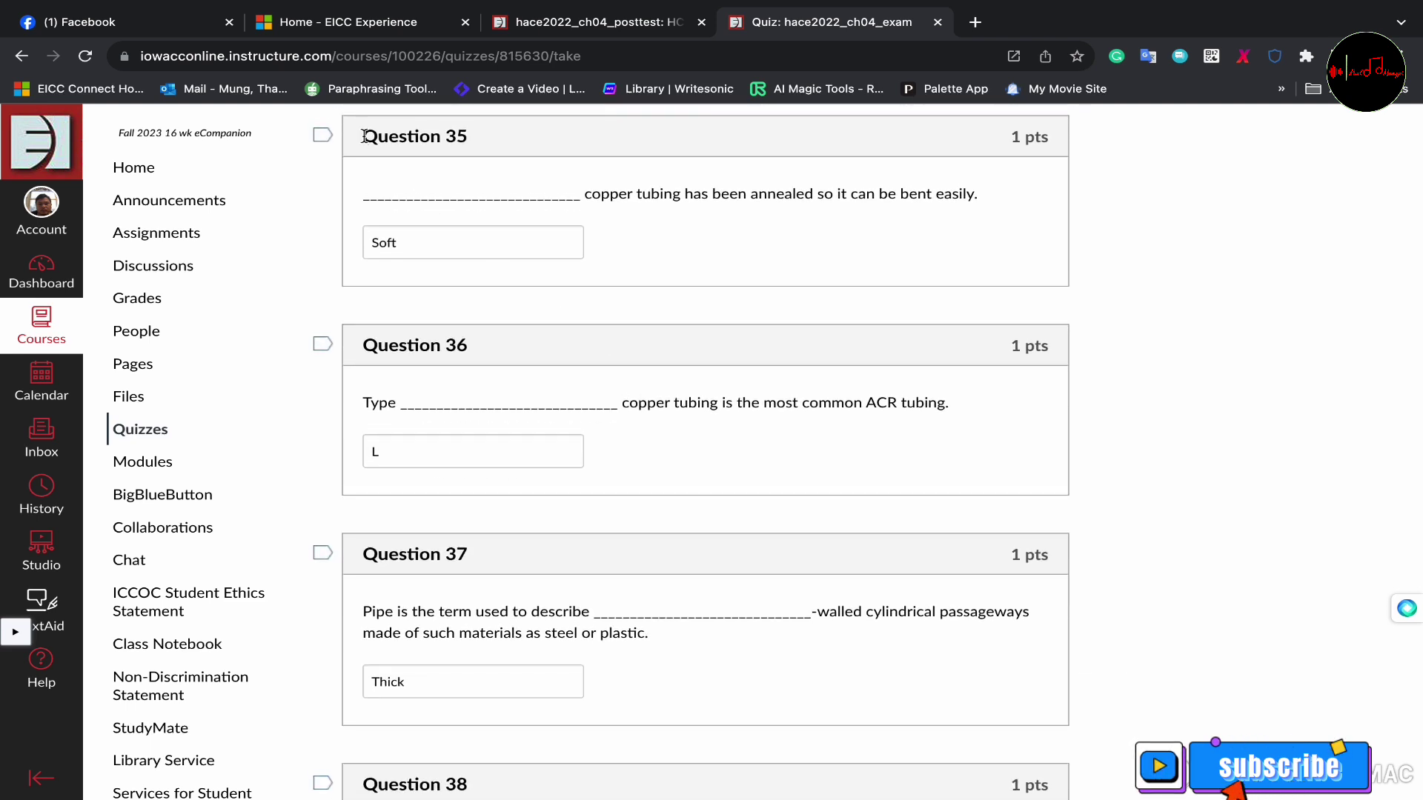
pyautogui.moveTo(356, 136); pyautogui.dragTo(486, 269)
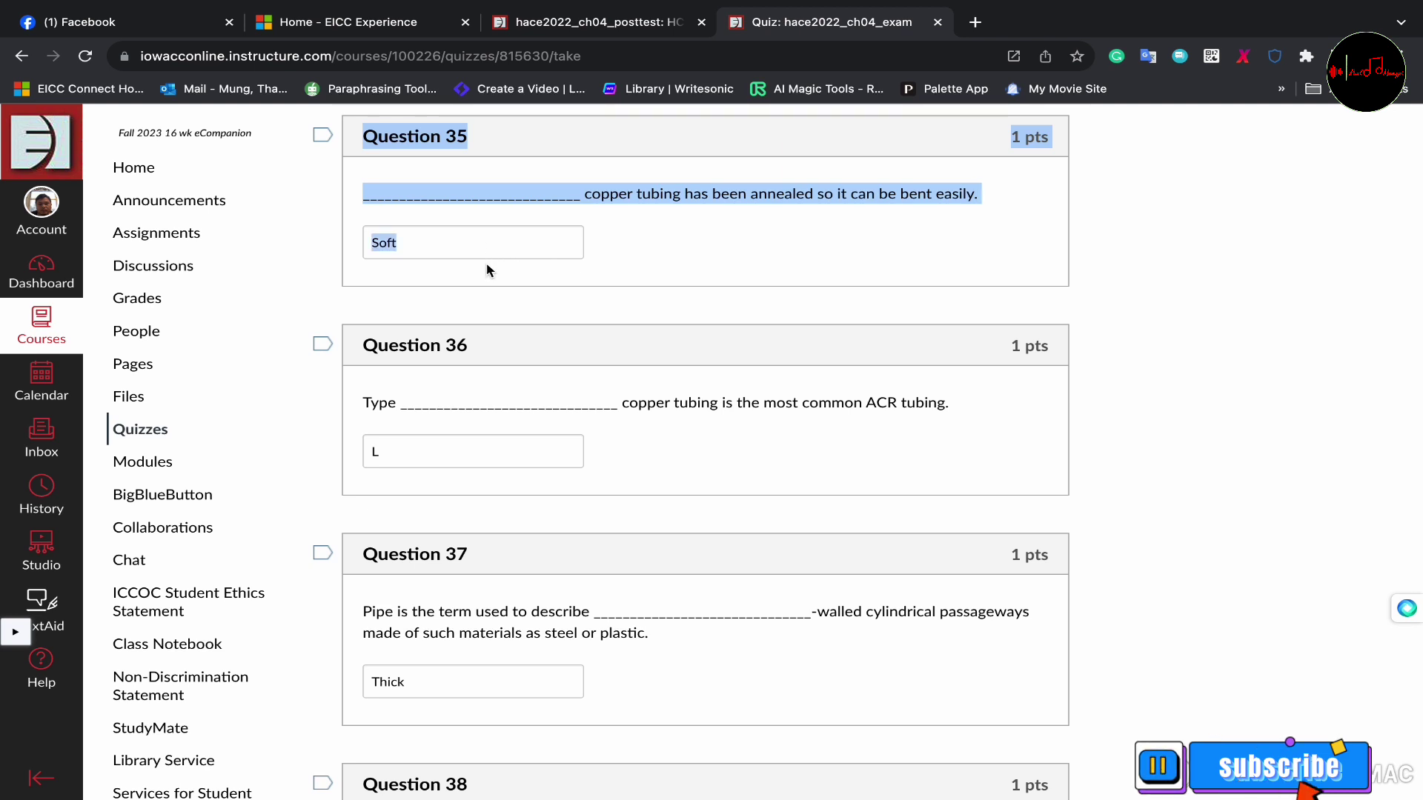
# Review fill-in Questions 36 and 37 on the most common ACR tubing type and pipe walls, highlighting each prompt and its entered answer
pyautogui.scroll(-3, 564, 322)
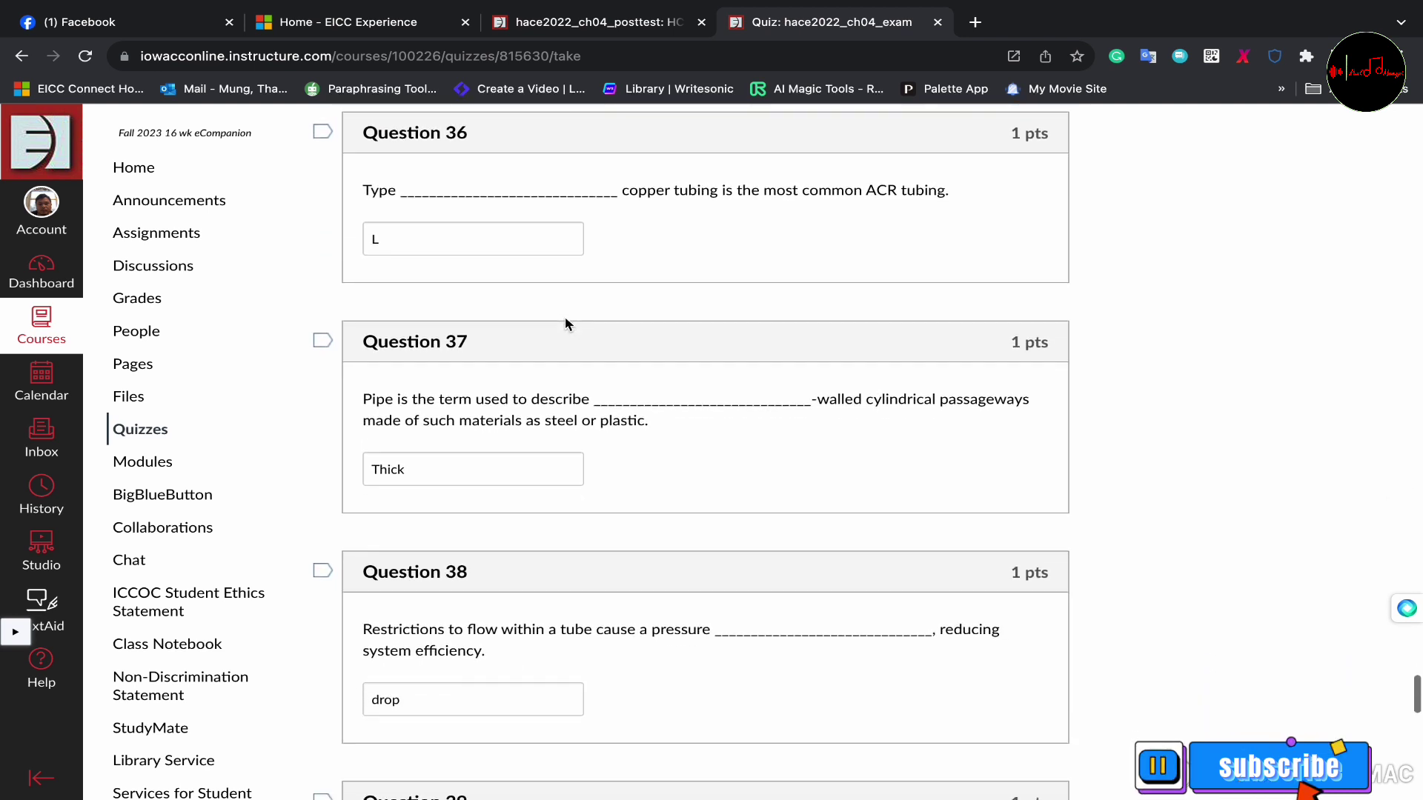
pyautogui.moveTo(355, 130); pyautogui.dragTo(543, 227)
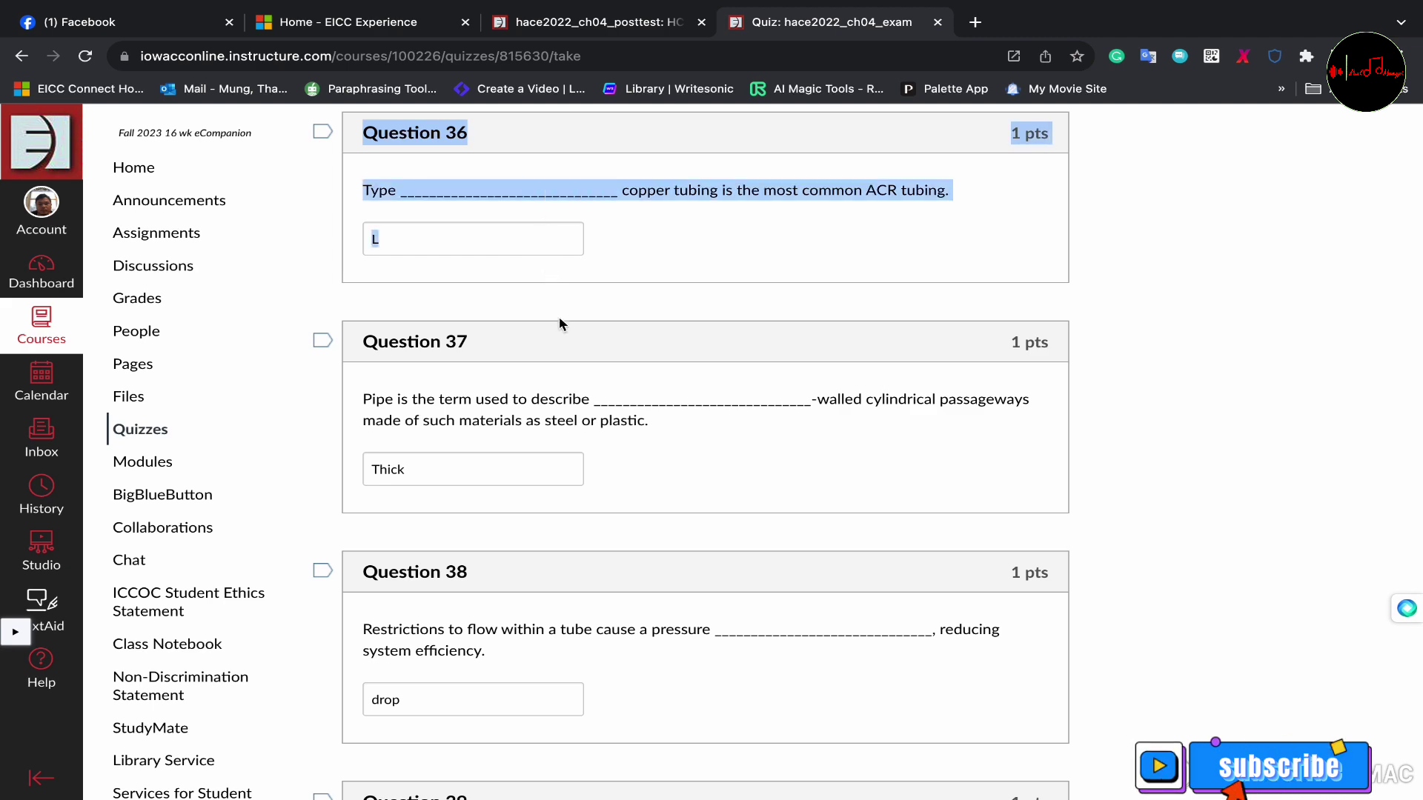
pyautogui.scroll(-2, 560, 332)
pyautogui.scroll(-1, 560, 333)
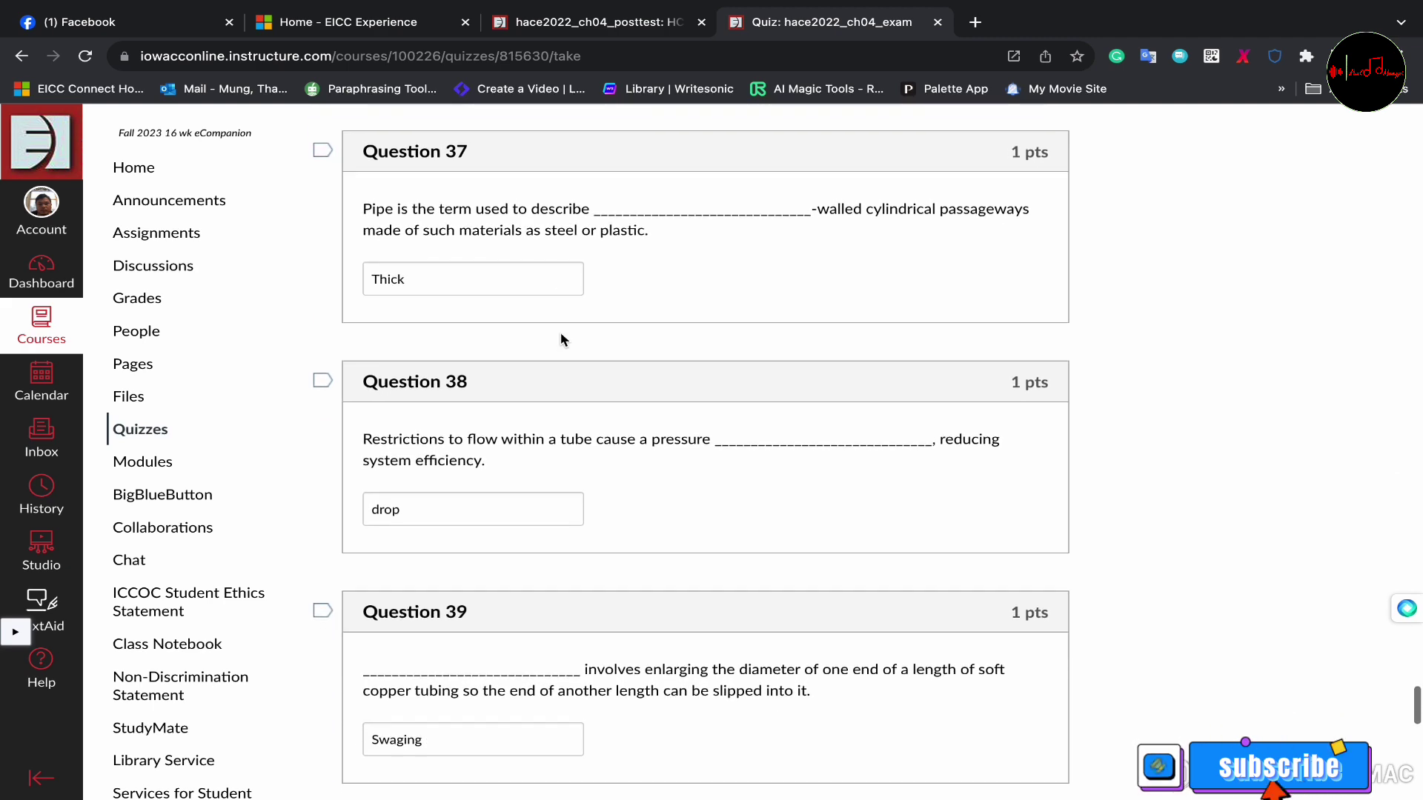
pyautogui.moveTo(356, 141); pyautogui.dragTo(593, 283)
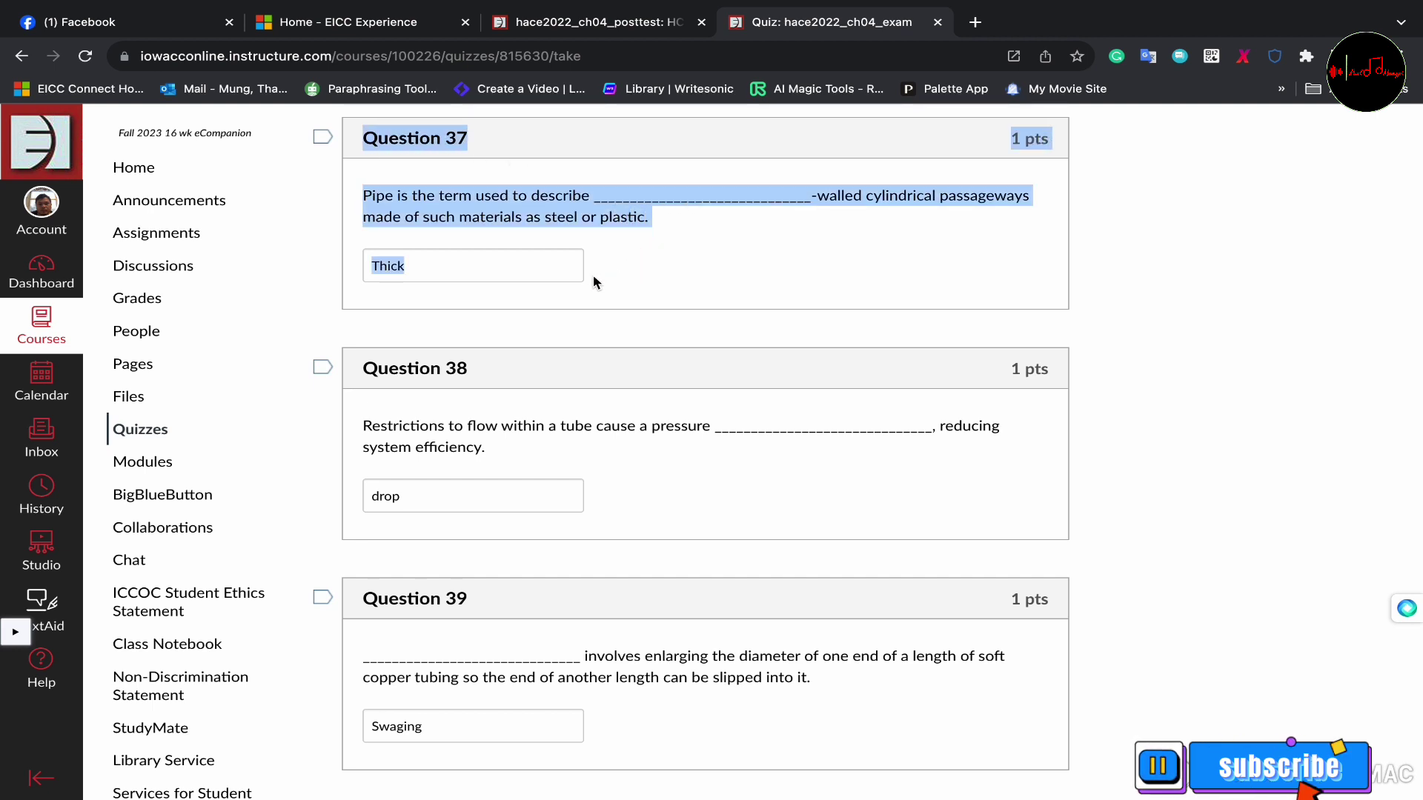
# Review fill-in Questions 38 and 39 on flow restrictions and enlarging a tubing end, highlighting each prompt and its entered answer
pyautogui.scroll(-3, 602, 355)
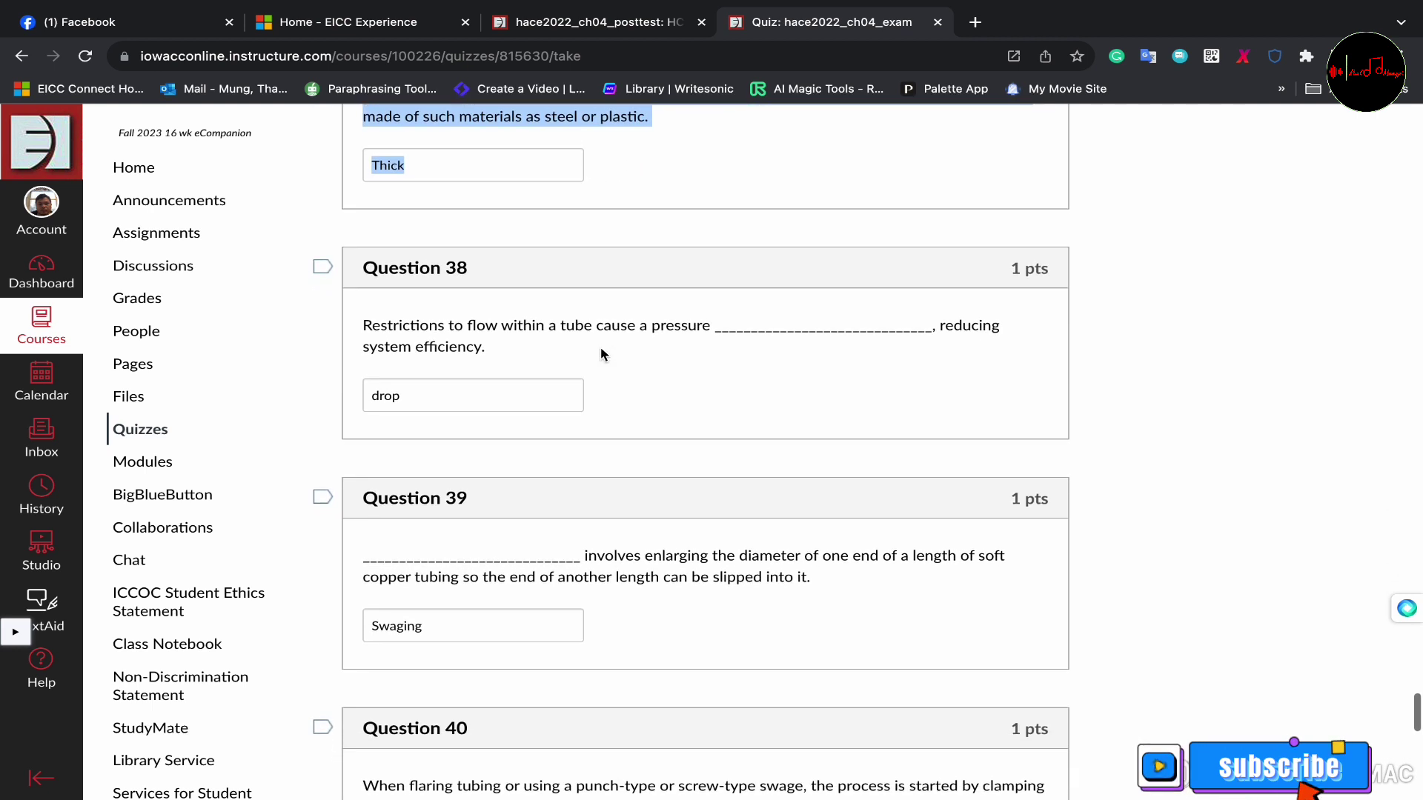
pyautogui.scroll(-1, 602, 354)
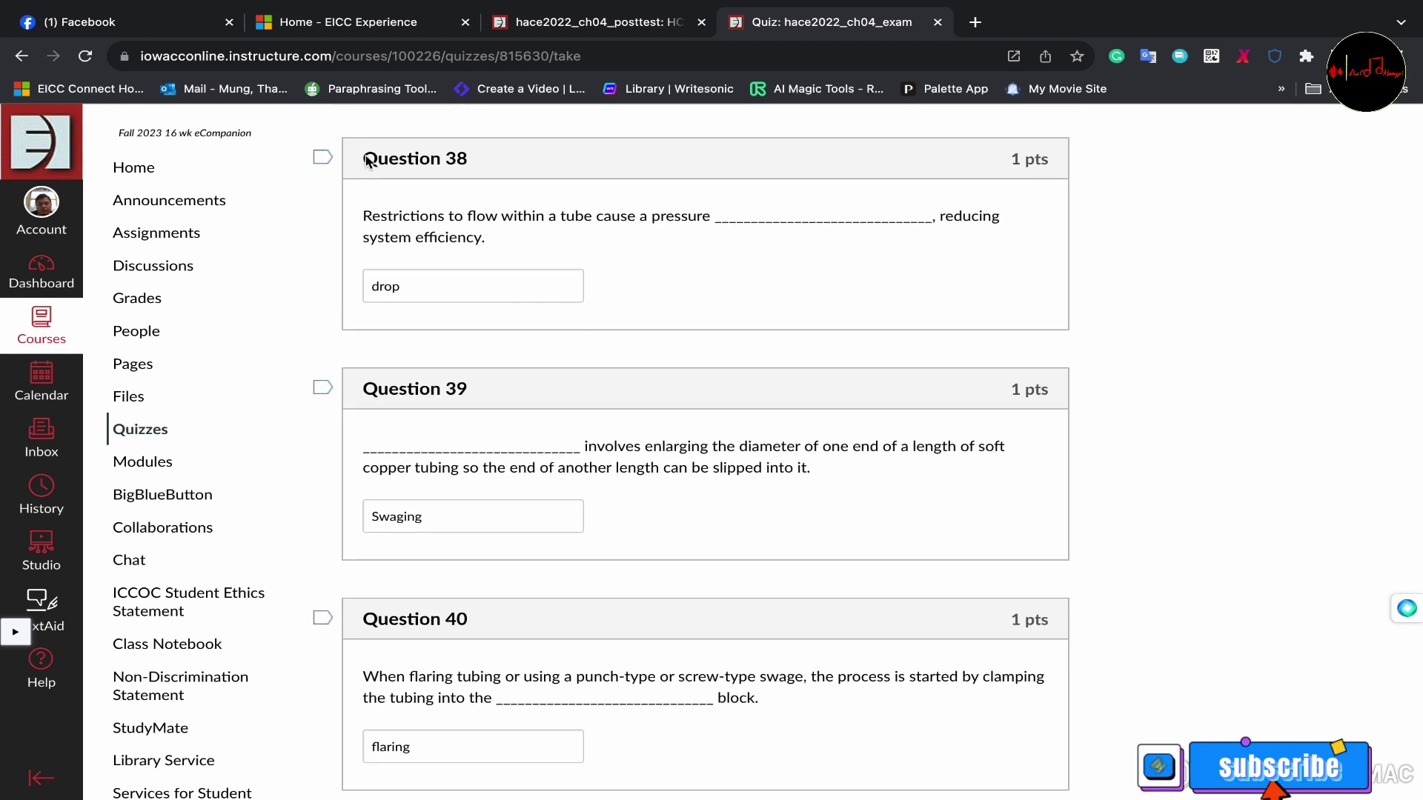
pyautogui.moveTo(368, 161); pyautogui.dragTo(602, 295)
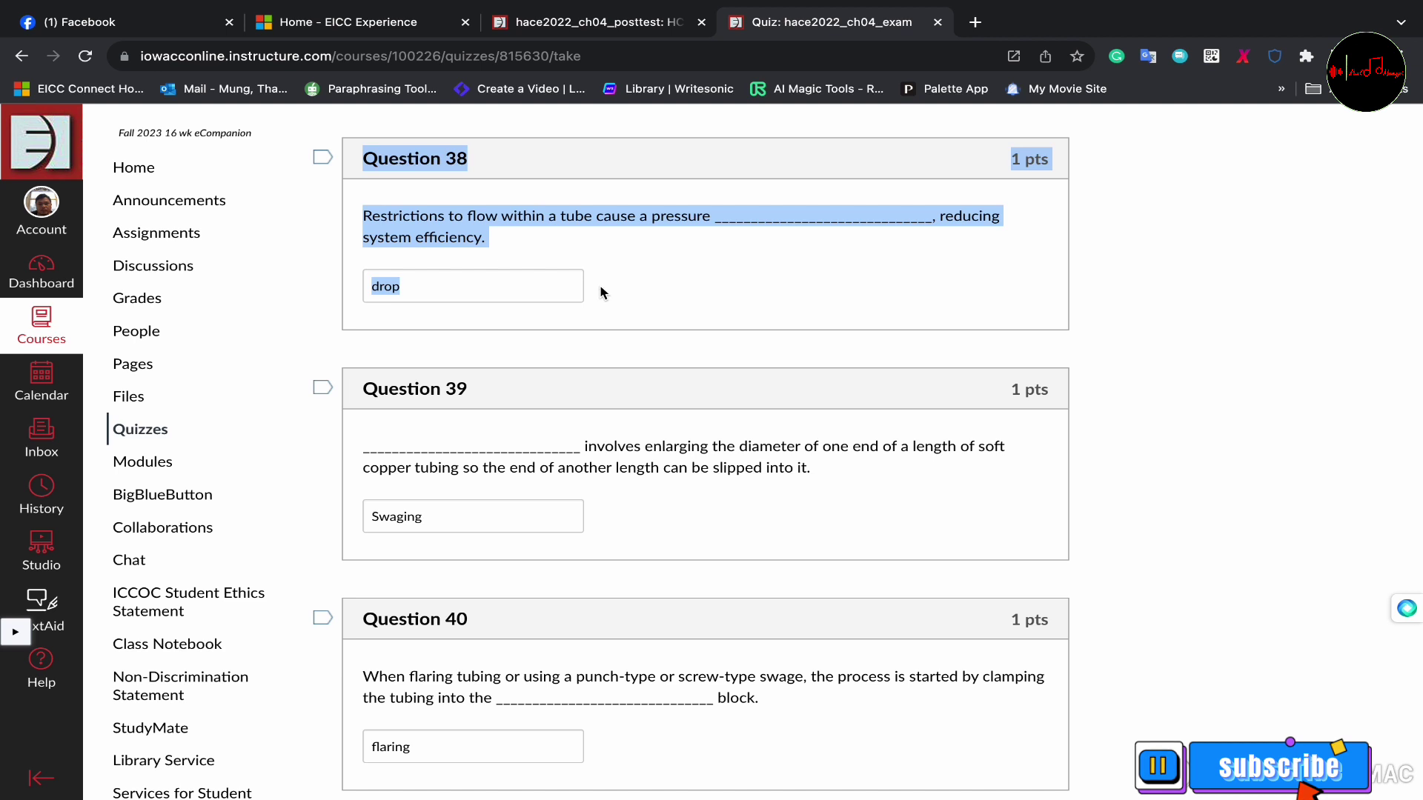
pyautogui.scroll(-3, 601, 350)
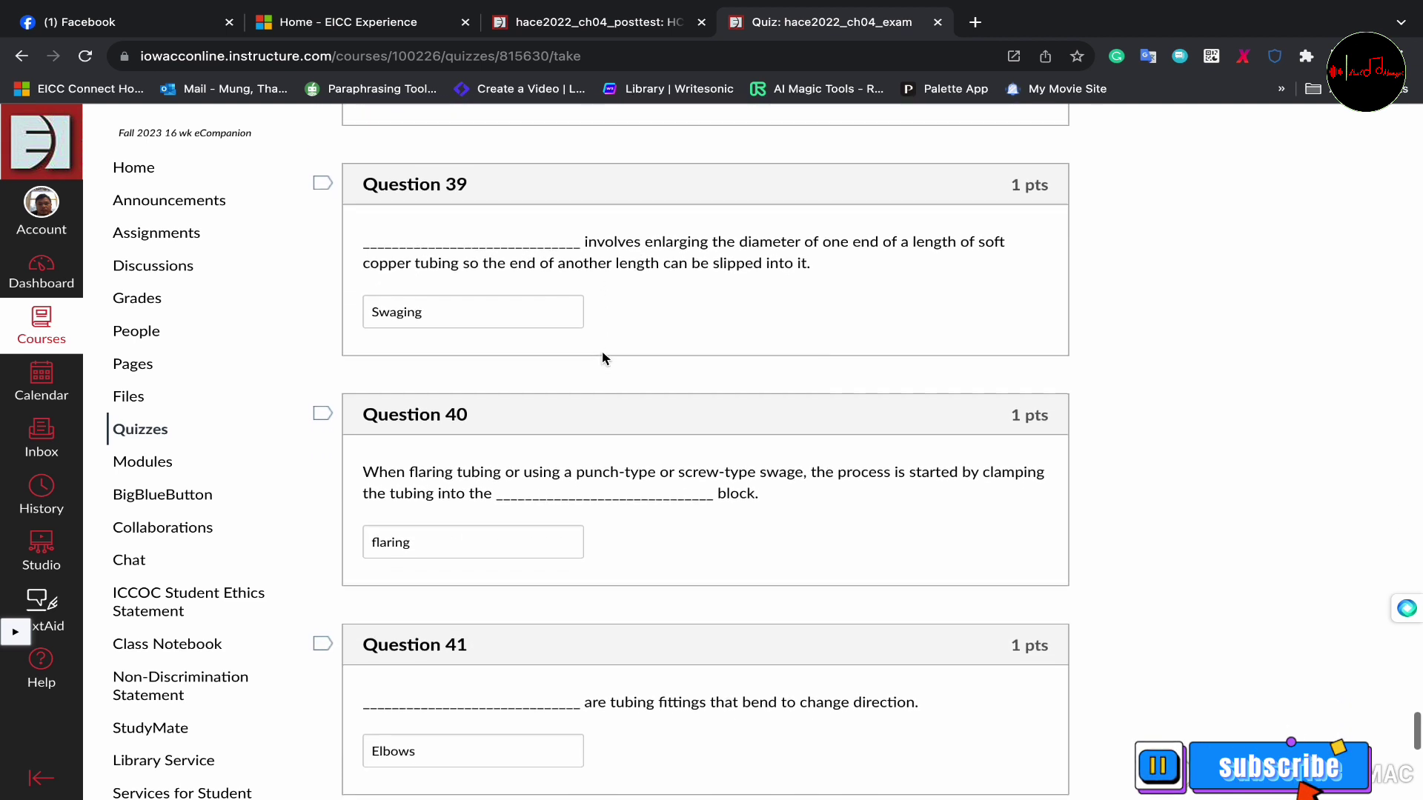
pyautogui.moveTo(360, 165); pyautogui.dragTo(599, 304)
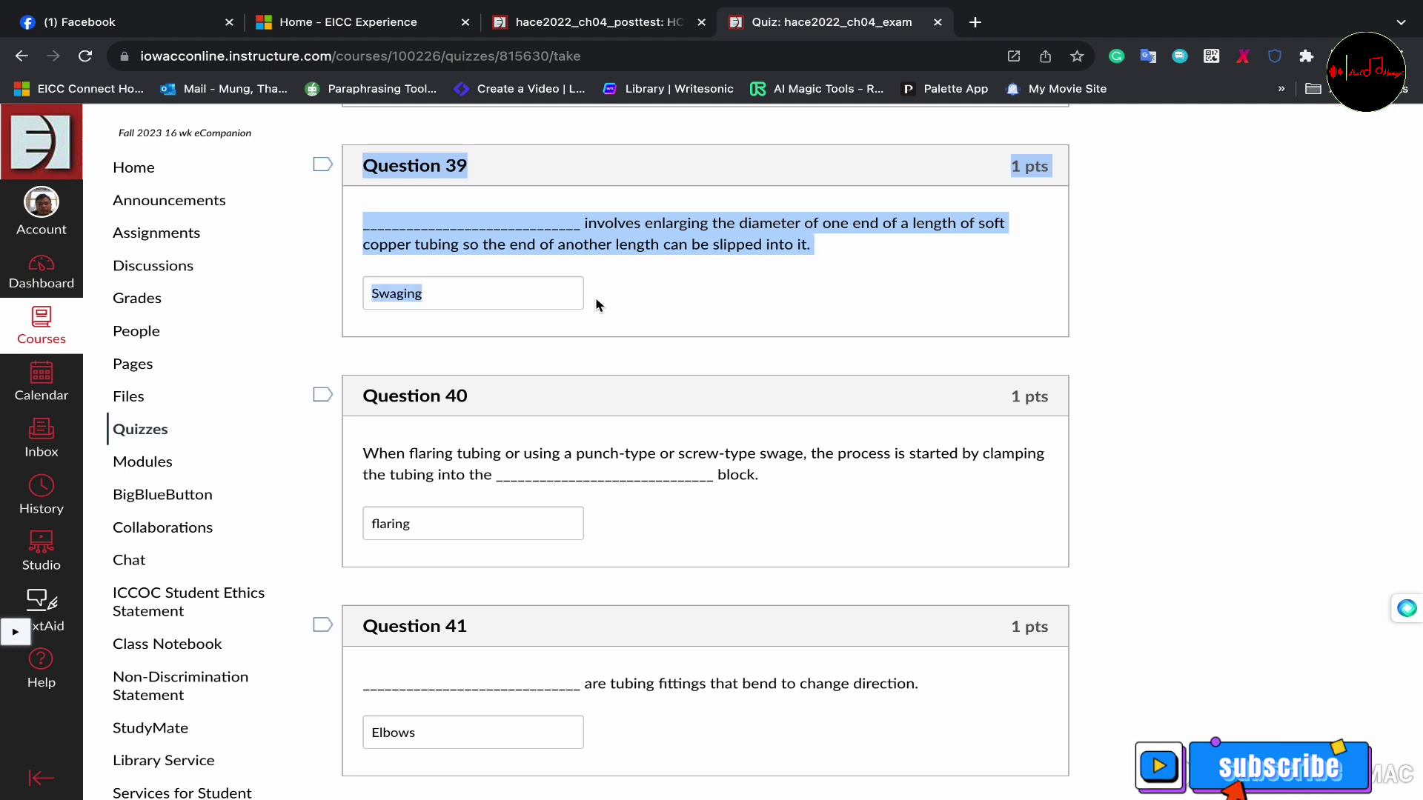
# Review fill-in Questions 40 and 41 on the tubing clamping block and direction-changing fittings, highlighting each prompt and its entered answer
pyautogui.scroll(-3, 601, 368)
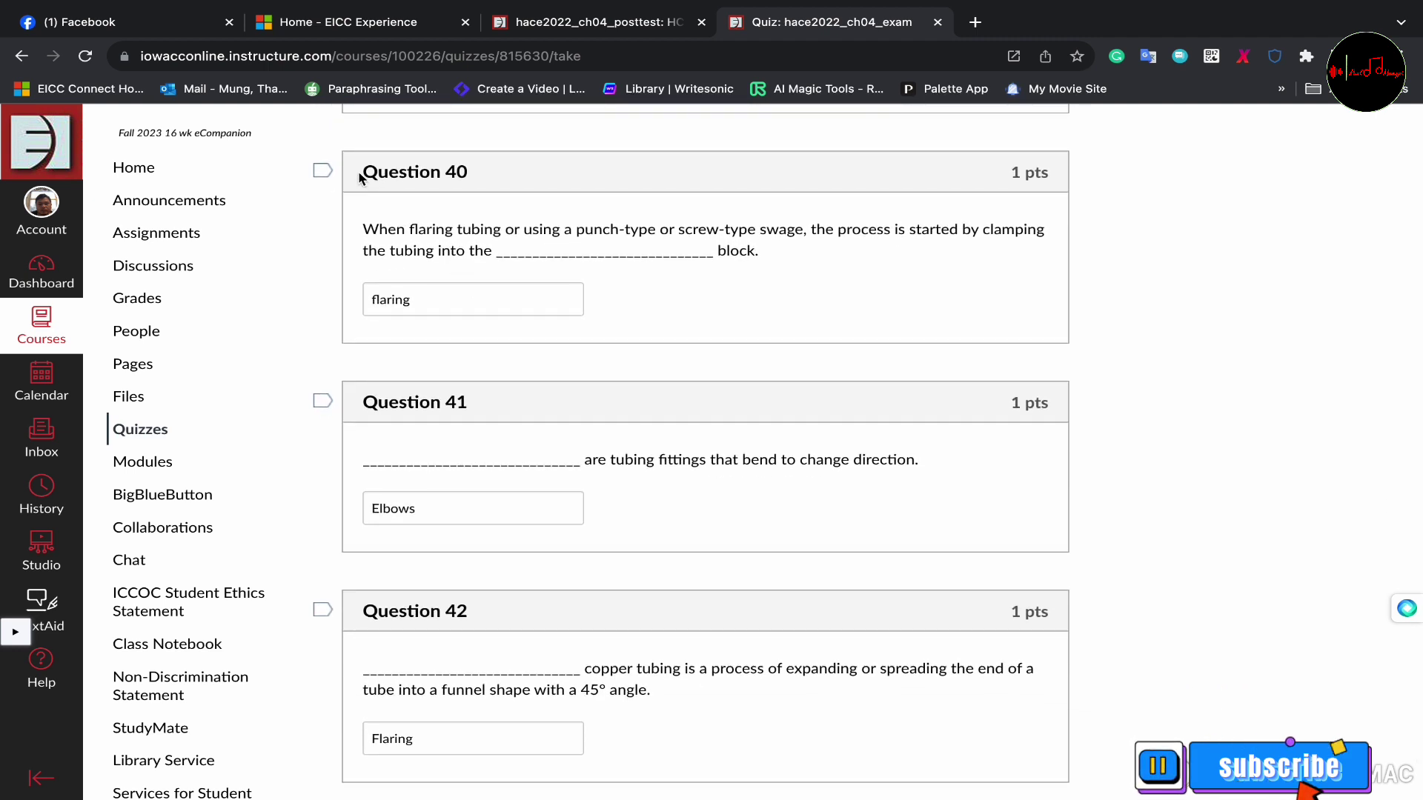
pyautogui.moveTo(360, 177); pyautogui.dragTo(624, 269)
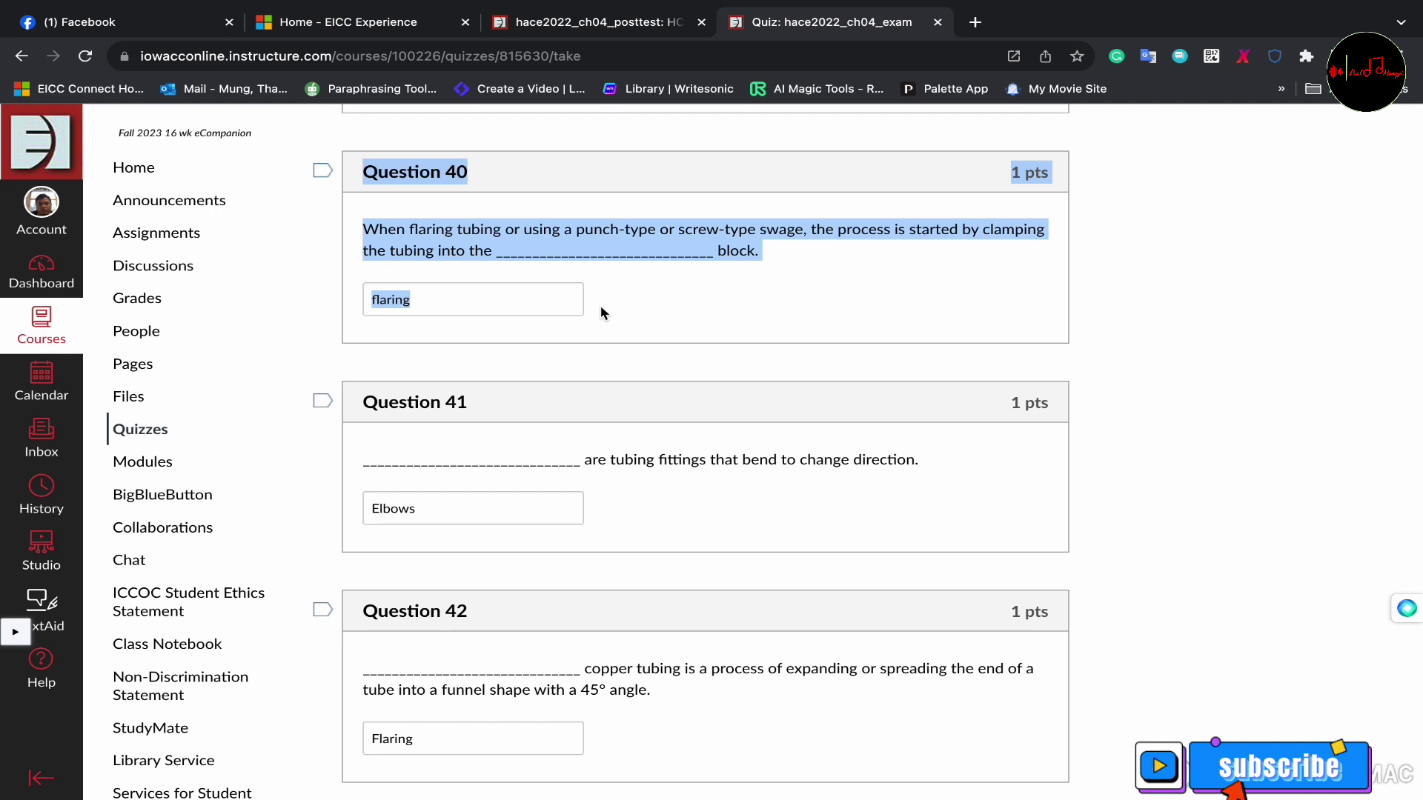
pyautogui.scroll(-2, 603, 312)
pyautogui.scroll(-2, 602, 312)
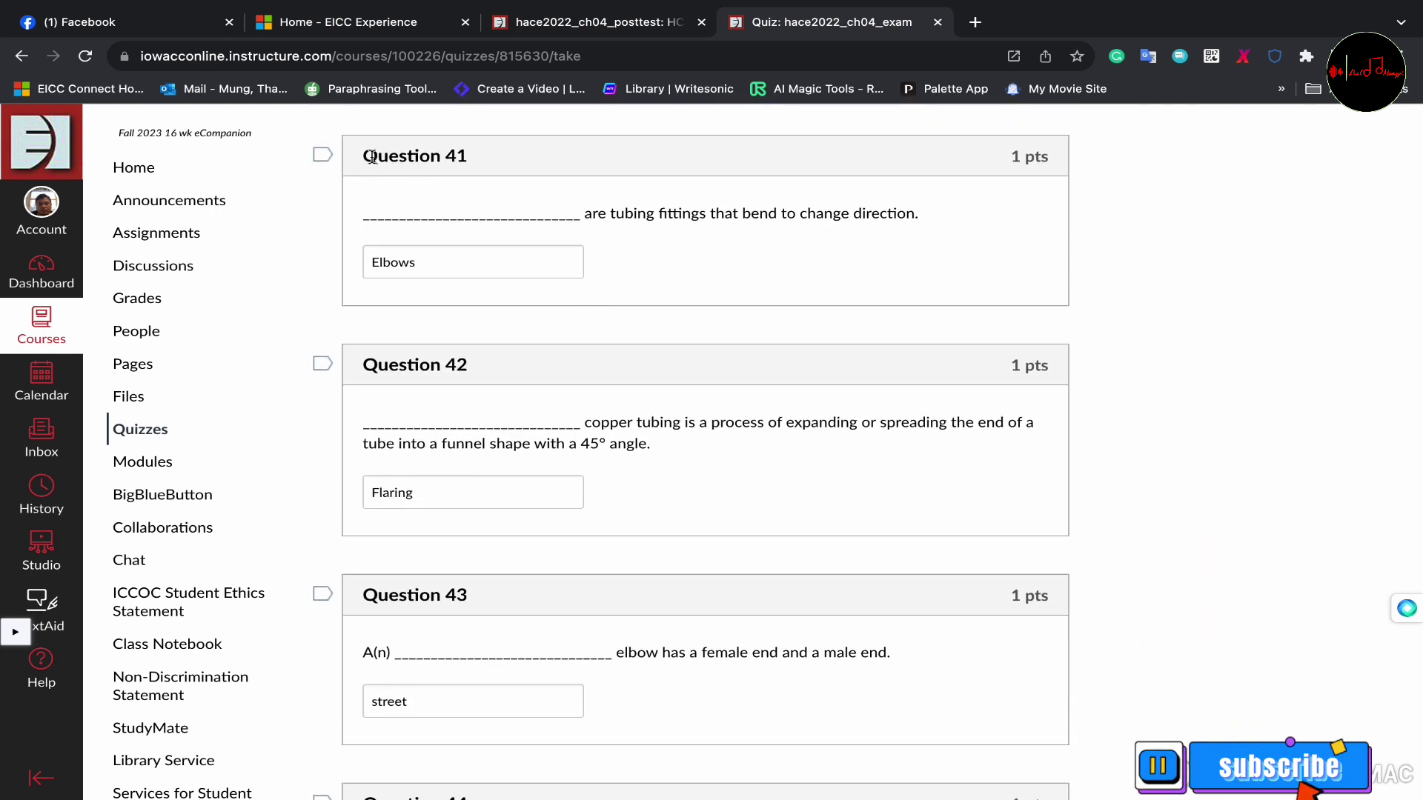
pyautogui.moveTo(372, 157); pyautogui.dragTo(584, 292)
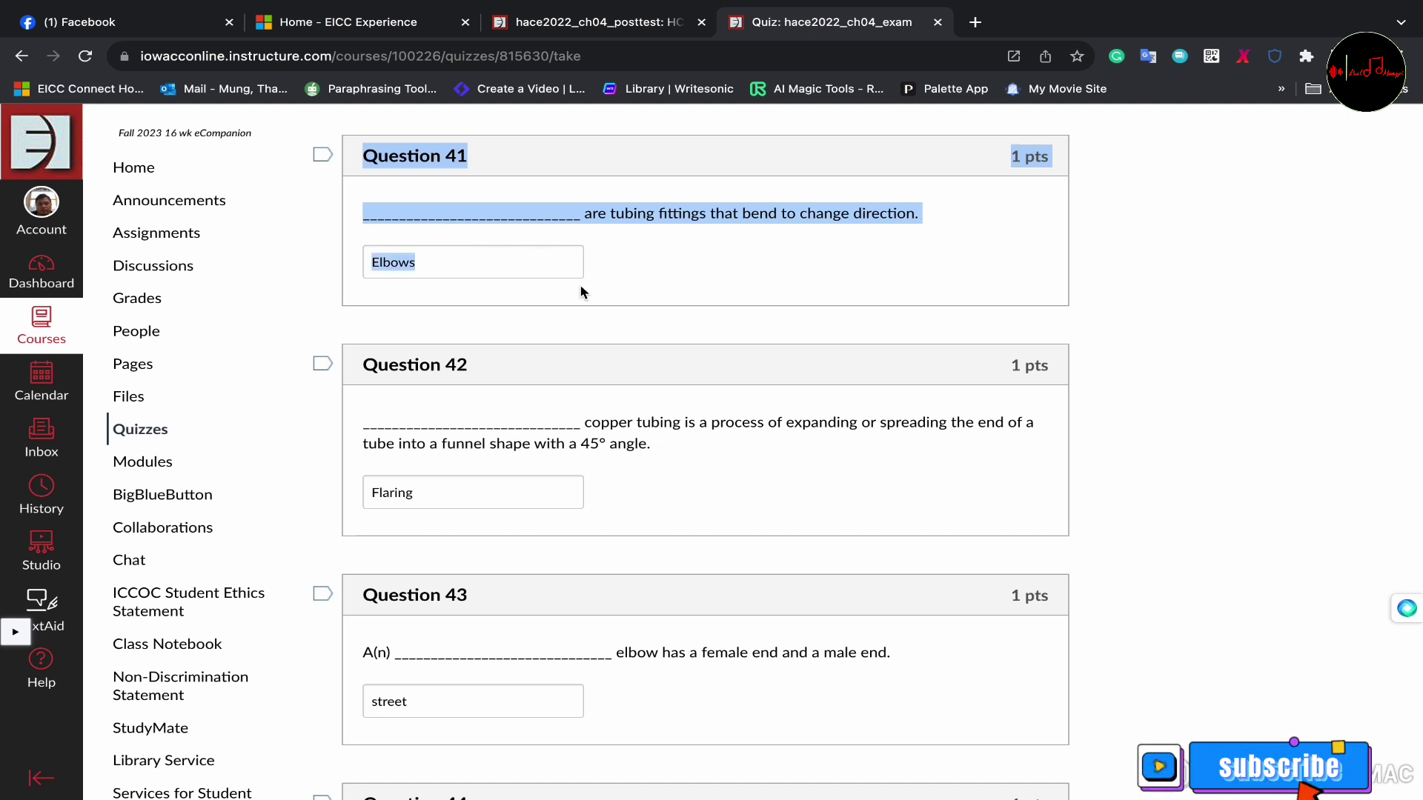
# Review fill-in Questions 42 and 43 on funnel-shaped tube ends and the female-to-male elbow, highlighting each prompt and its entered answer
pyautogui.scroll(-3, 587, 335)
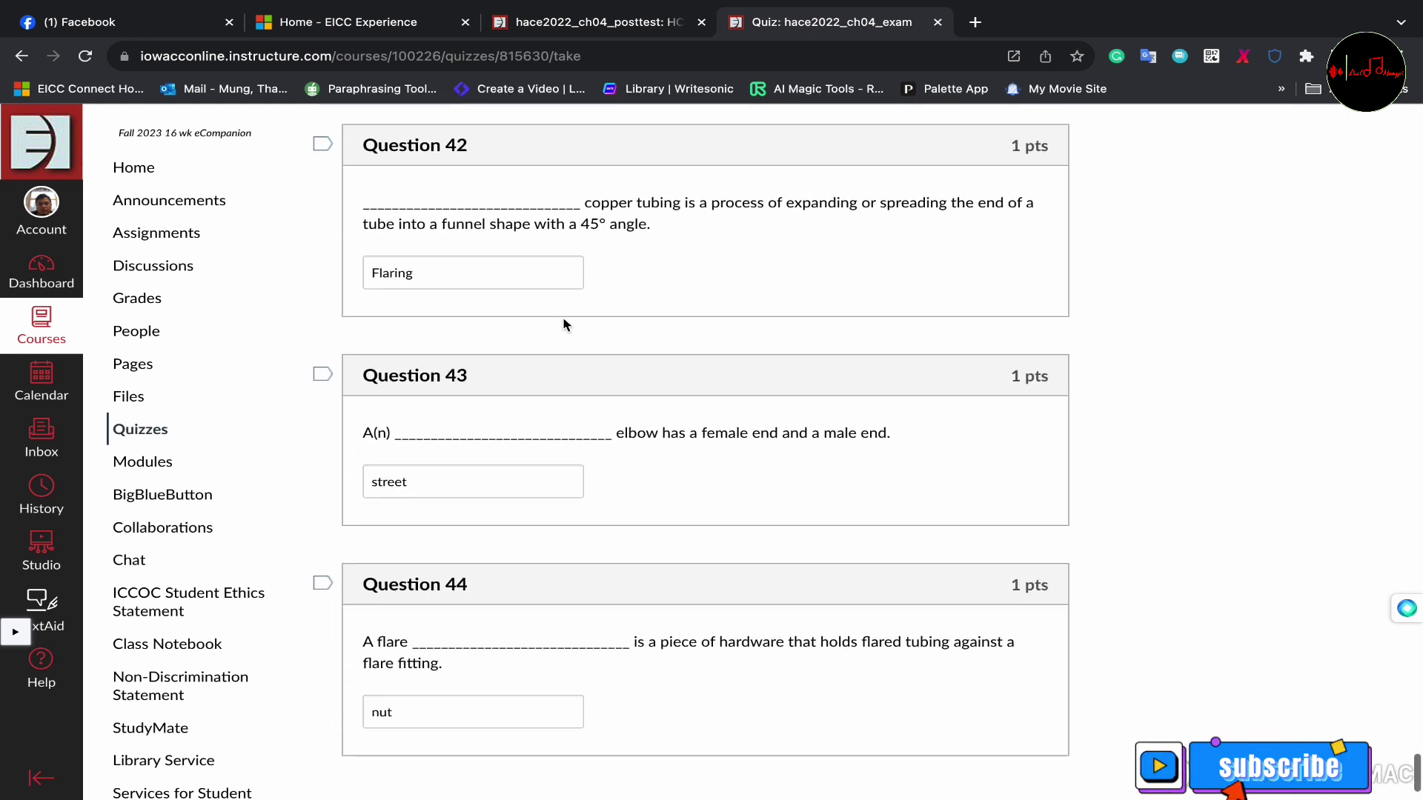
pyautogui.moveTo(354, 148); pyautogui.dragTo(590, 283)
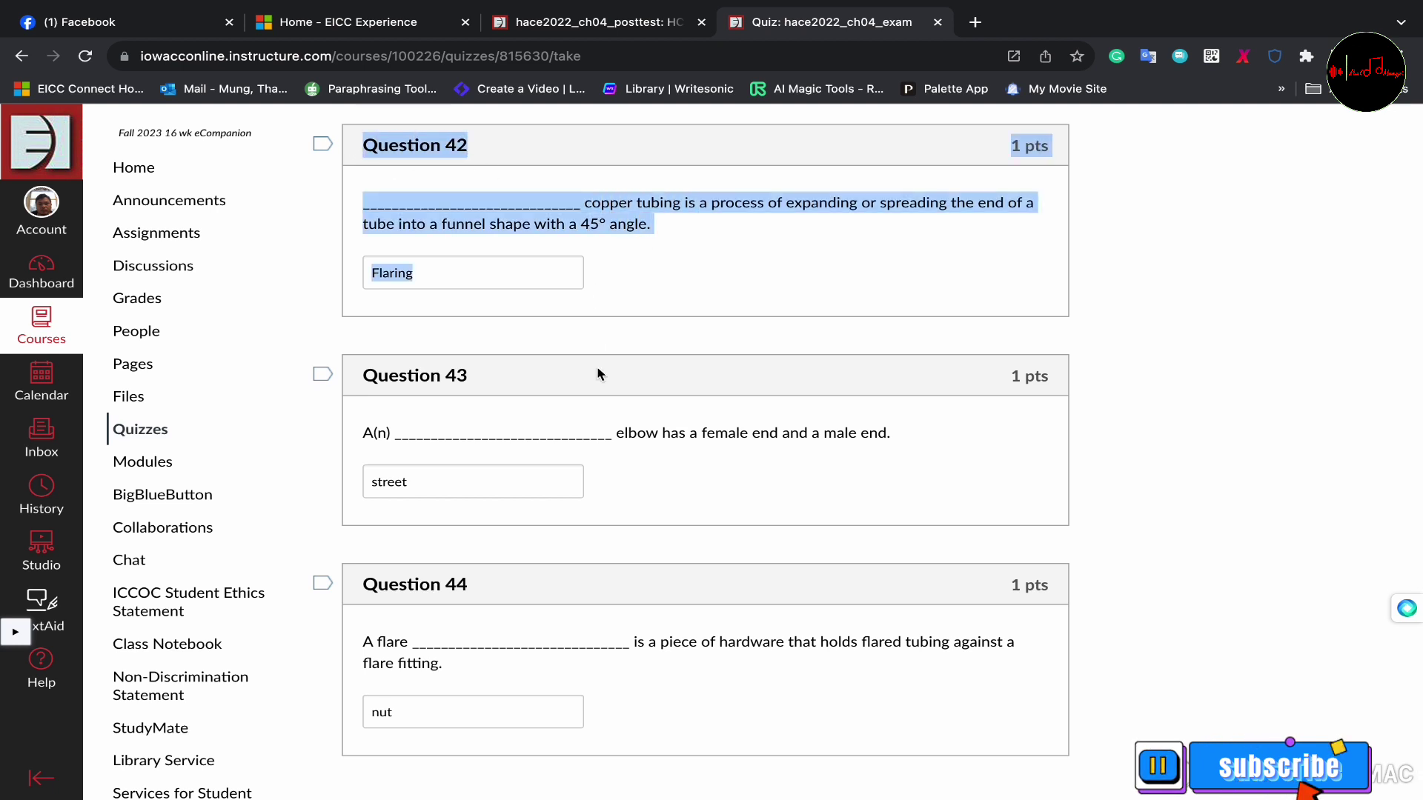
pyautogui.scroll(-2, 601, 374)
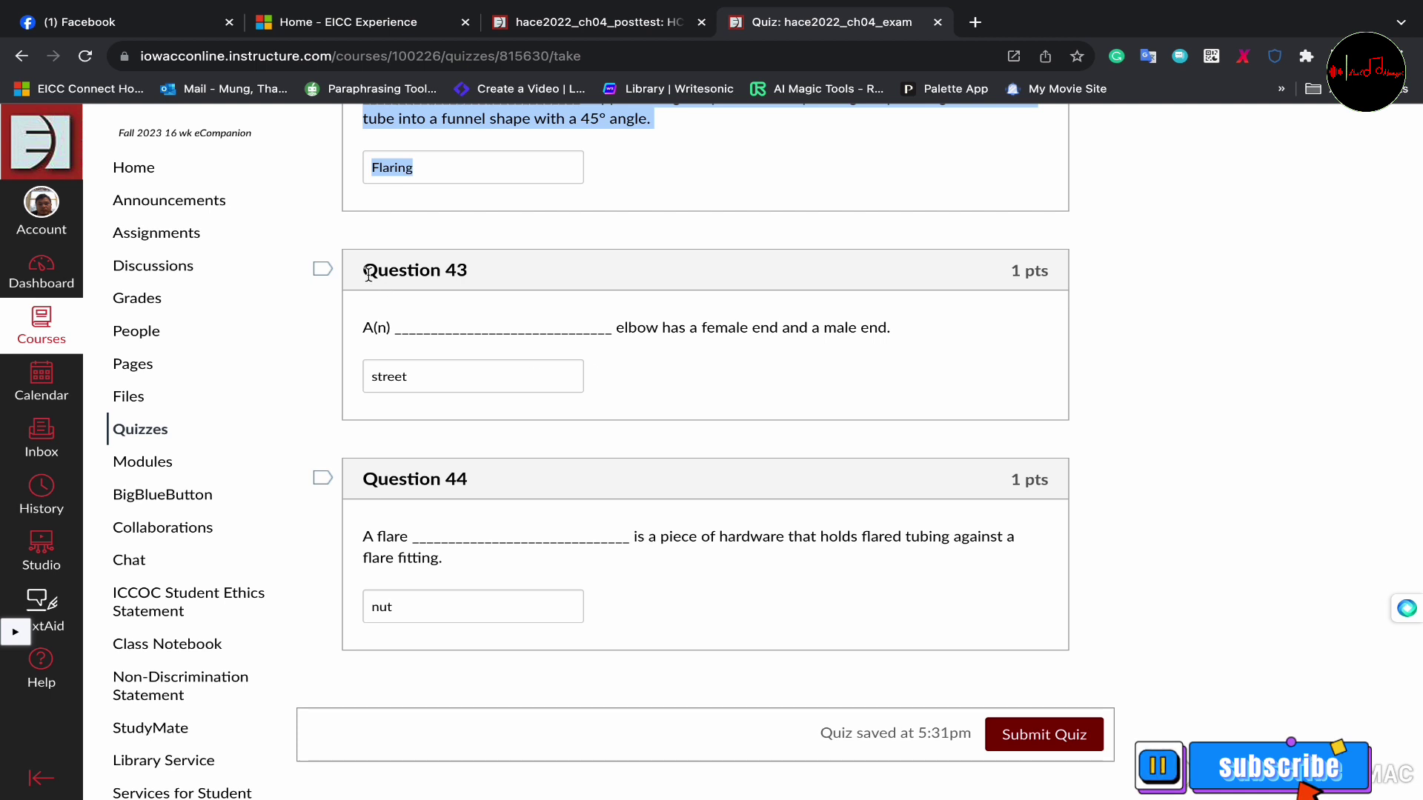
pyautogui.moveTo(354, 273); pyautogui.dragTo(579, 398)
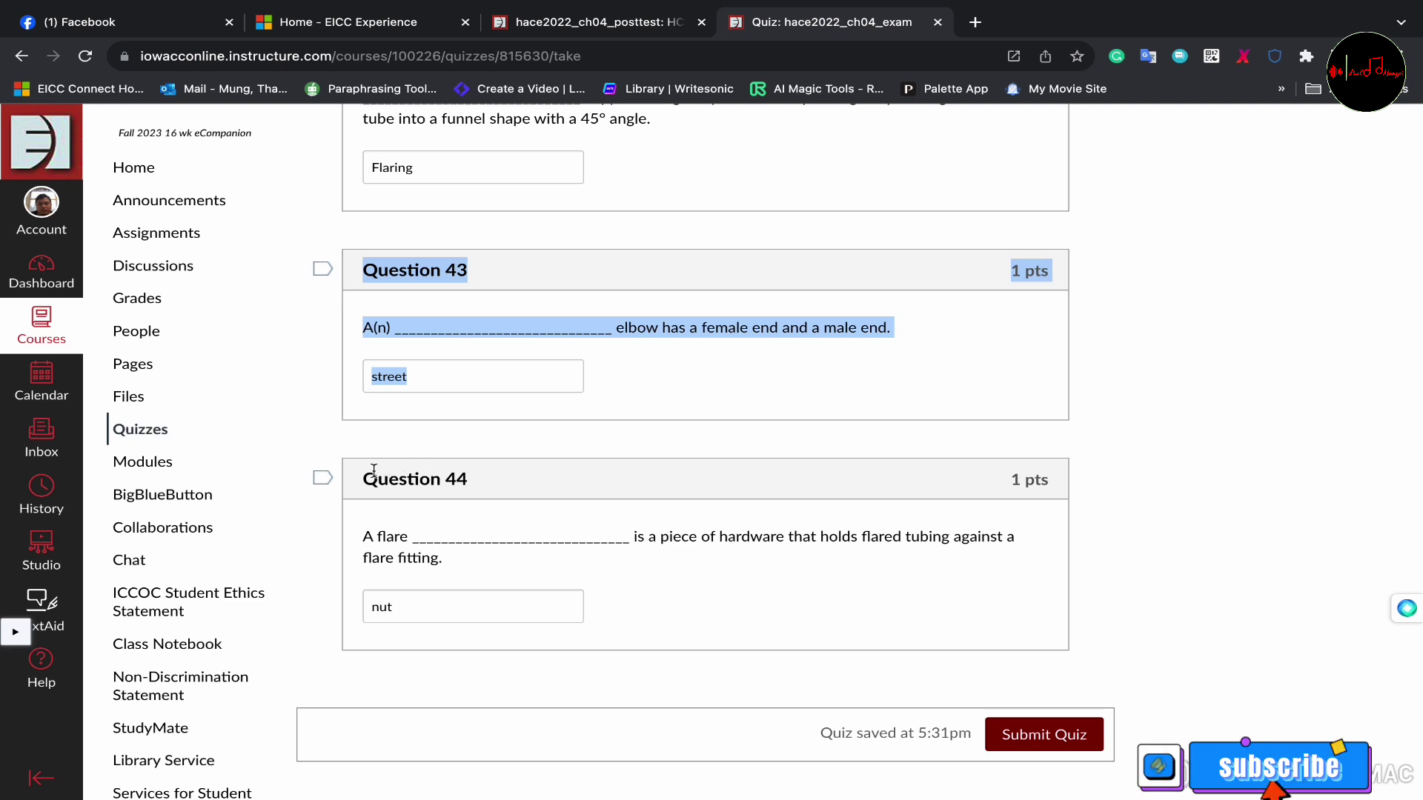
# Highlight fill-in Question 44 on flare hardware with its entered answer, and submit the quiz
pyautogui.click(354, 483)
pyautogui.moveTo(355, 484); pyautogui.dragTo(560, 556)
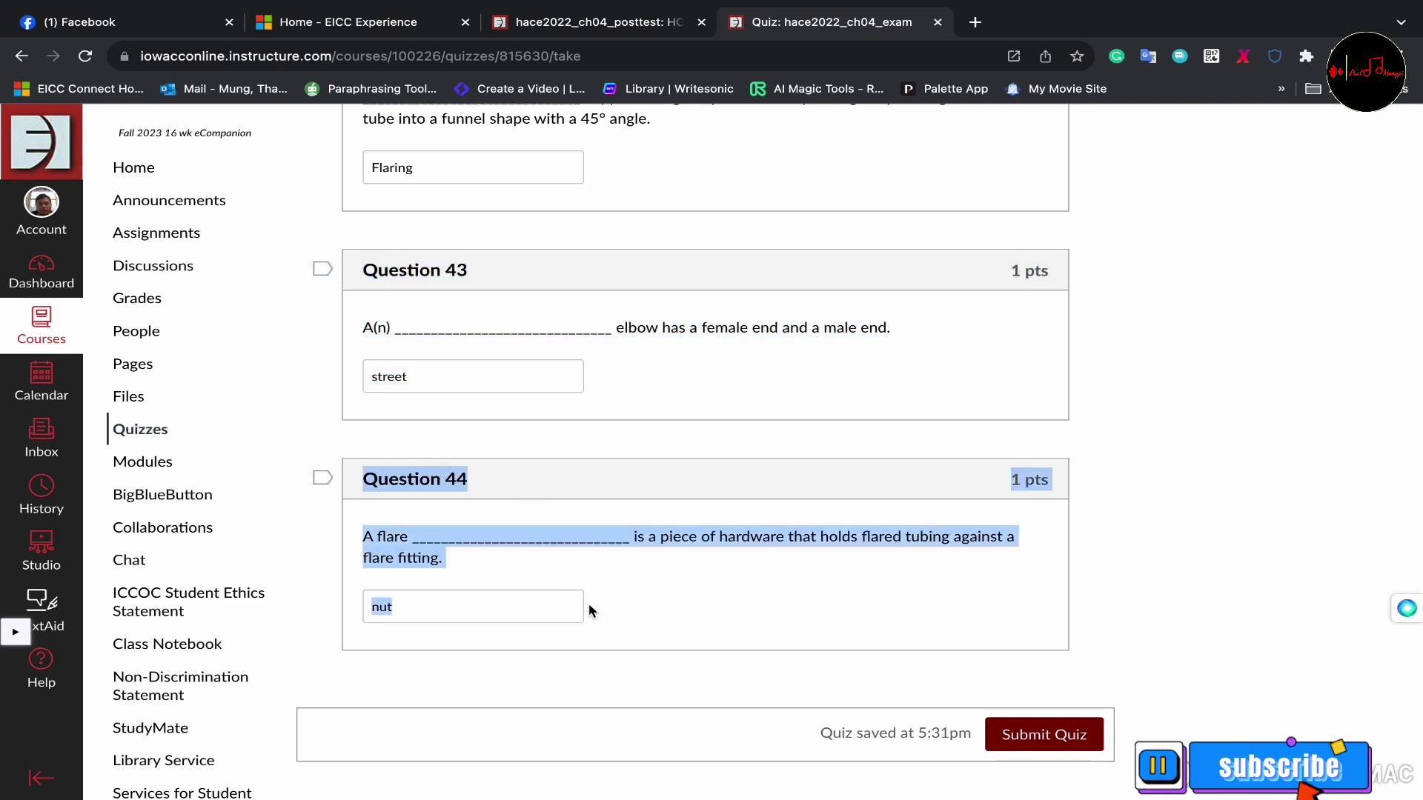
pyautogui.moveTo(589, 610); pyautogui.dragTo(606, 620)
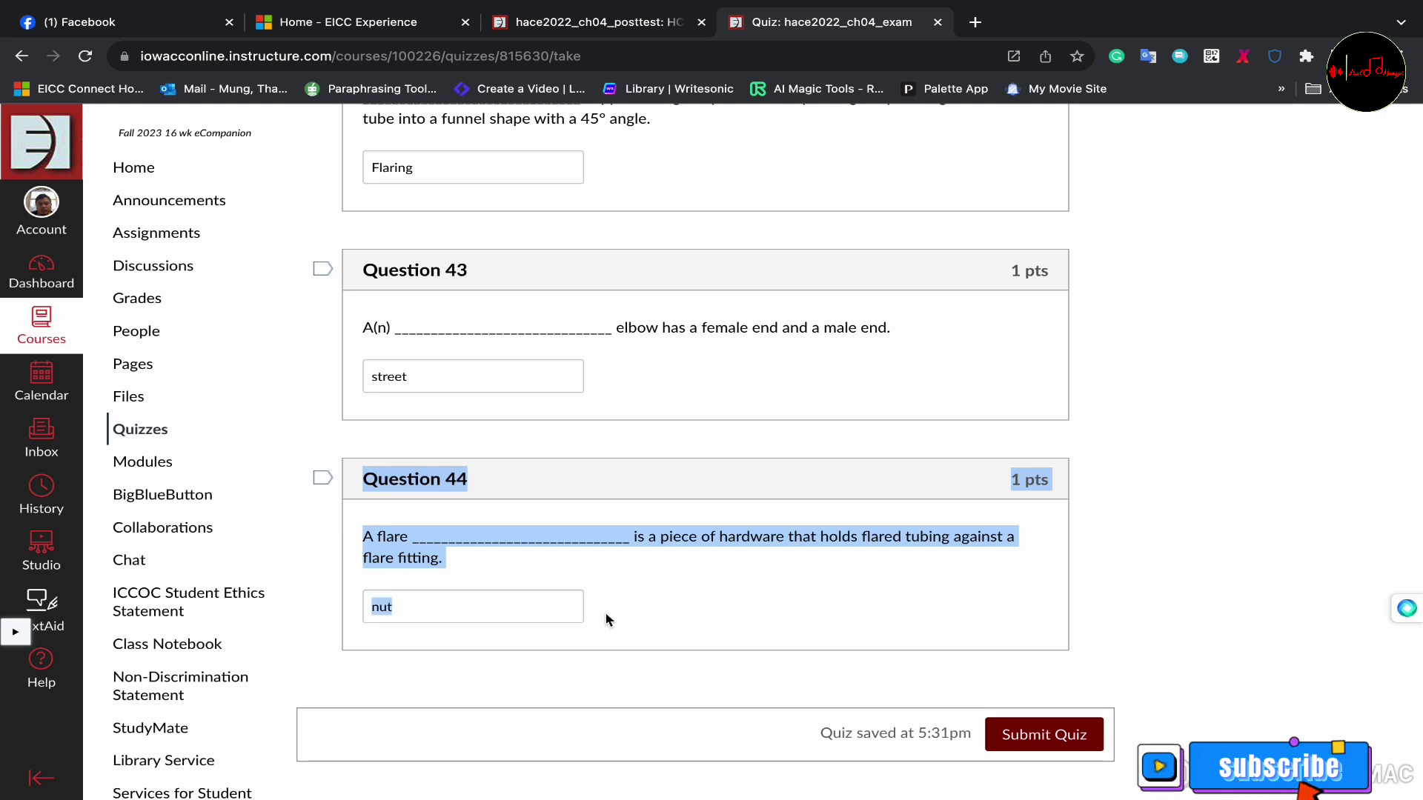
pyautogui.click(1027, 740)
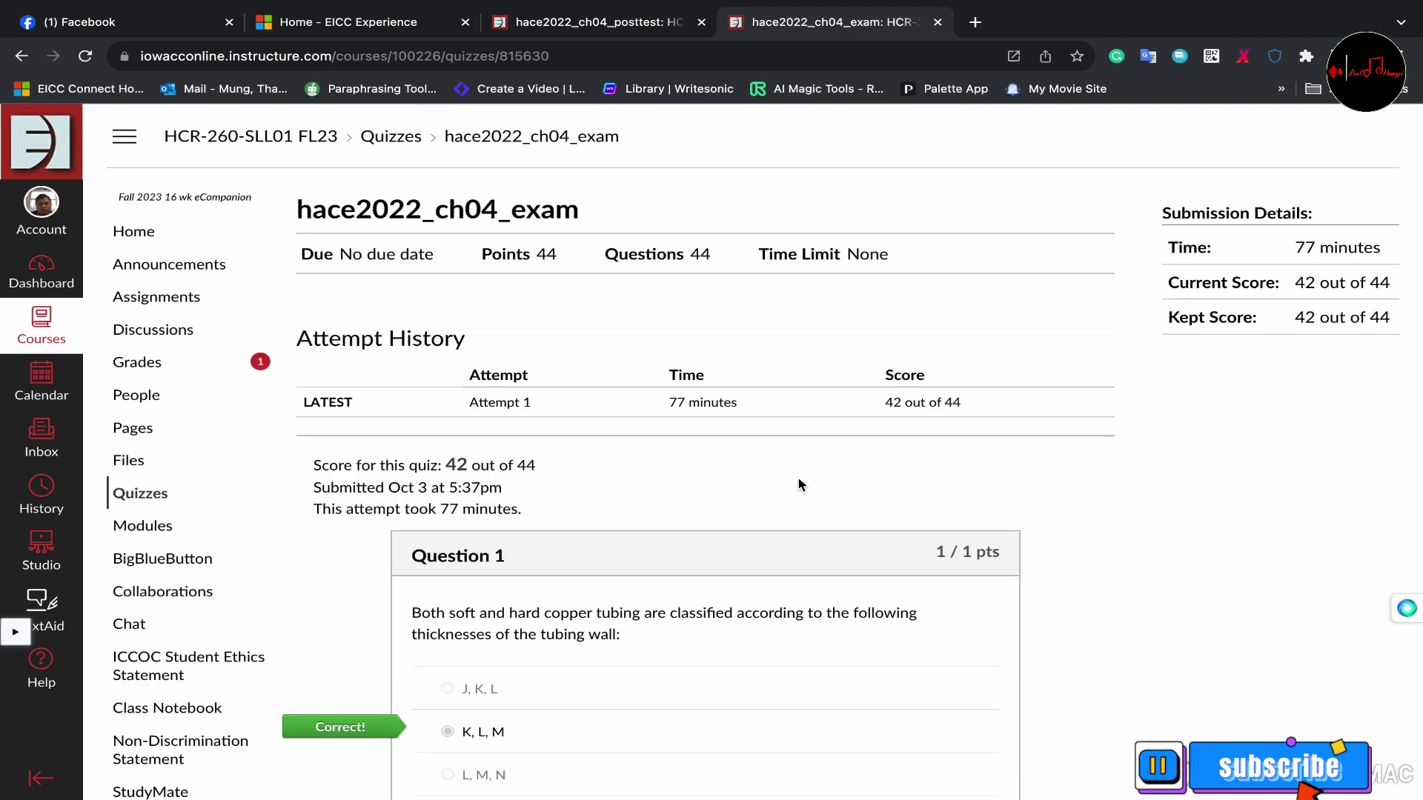
# Examine the graded results from Question 1 through Question 18, highlighting the Question 18 statement about Type L tubing walls
pyautogui.scroll(-6, 799, 484)
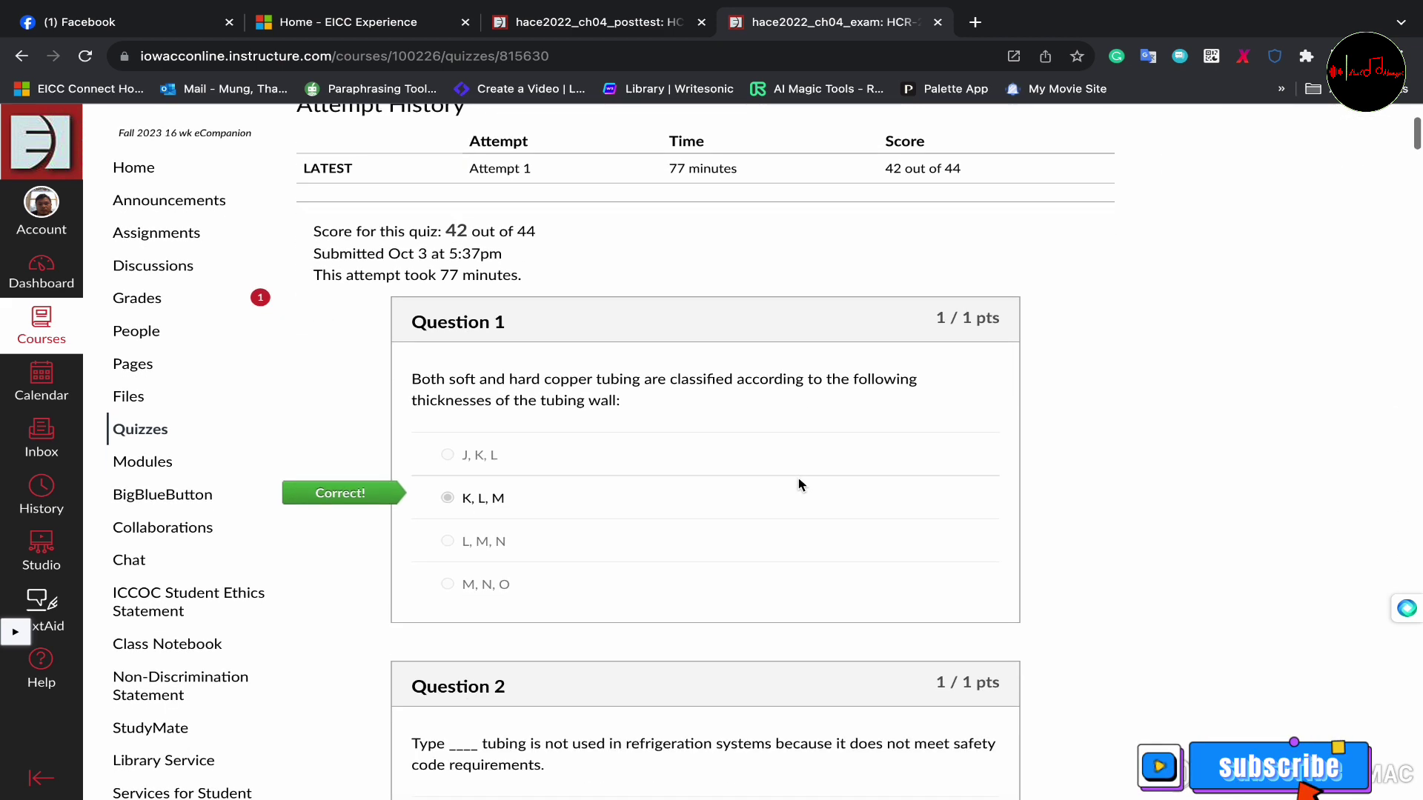
pyautogui.scroll(-14, 800, 484)
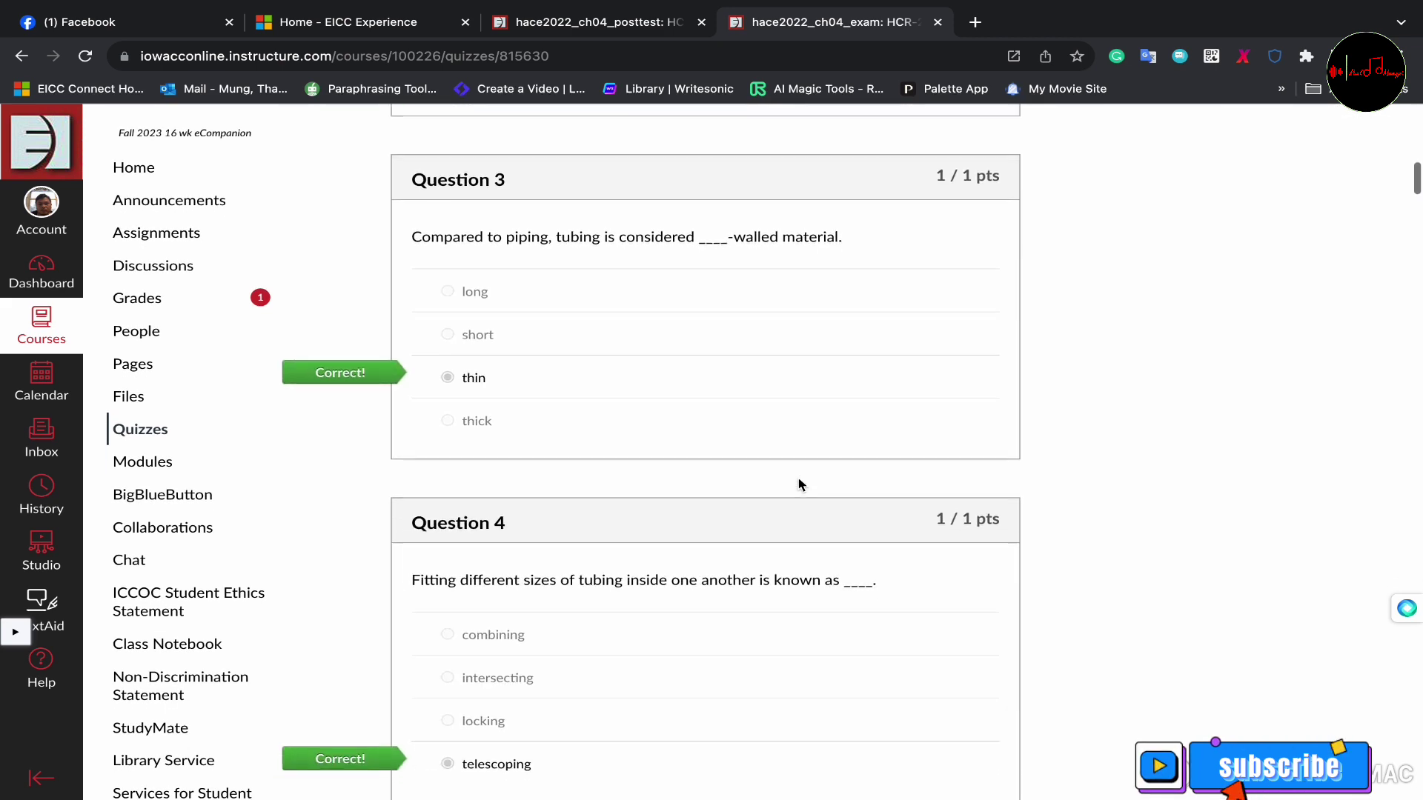
pyautogui.scroll(-14, 799, 484)
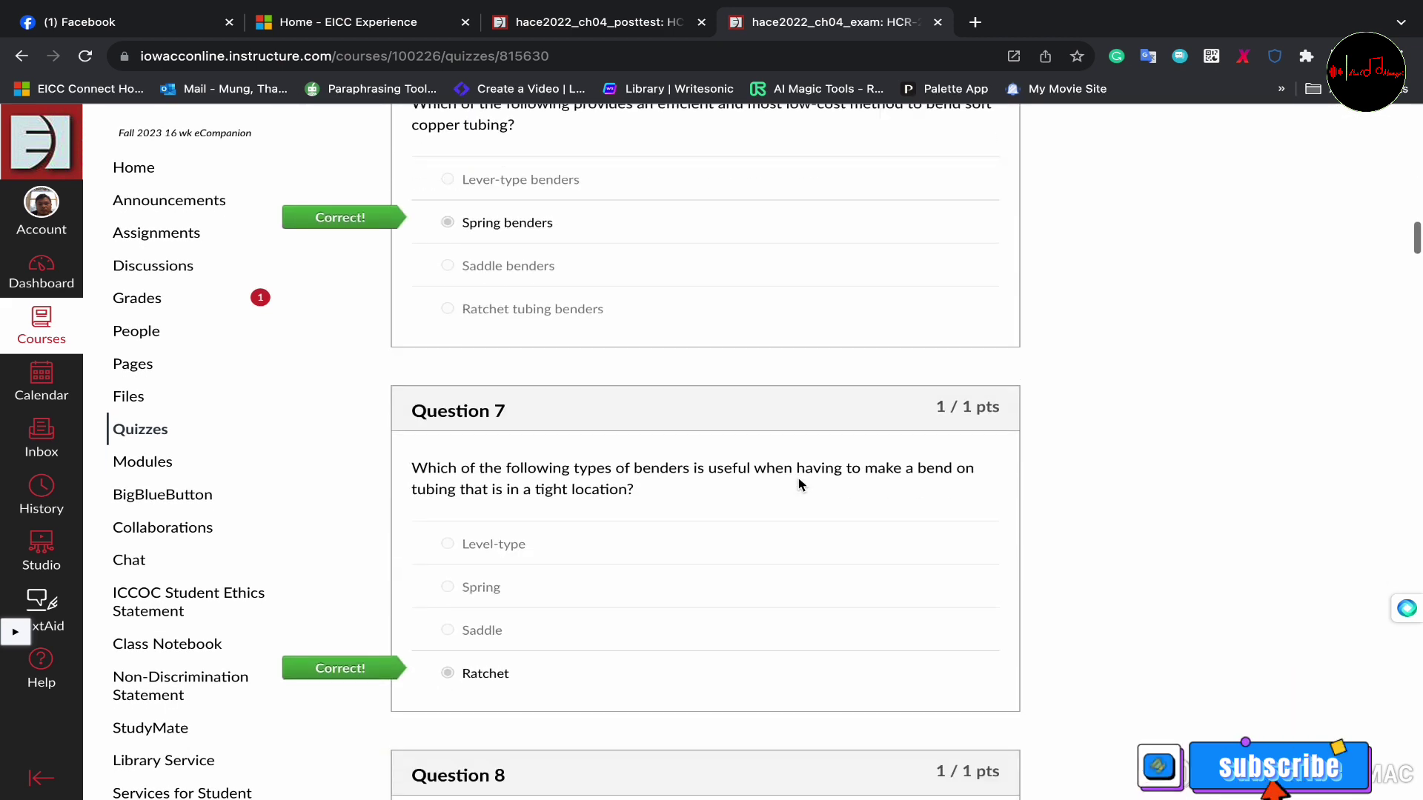
pyautogui.scroll(-14, 800, 484)
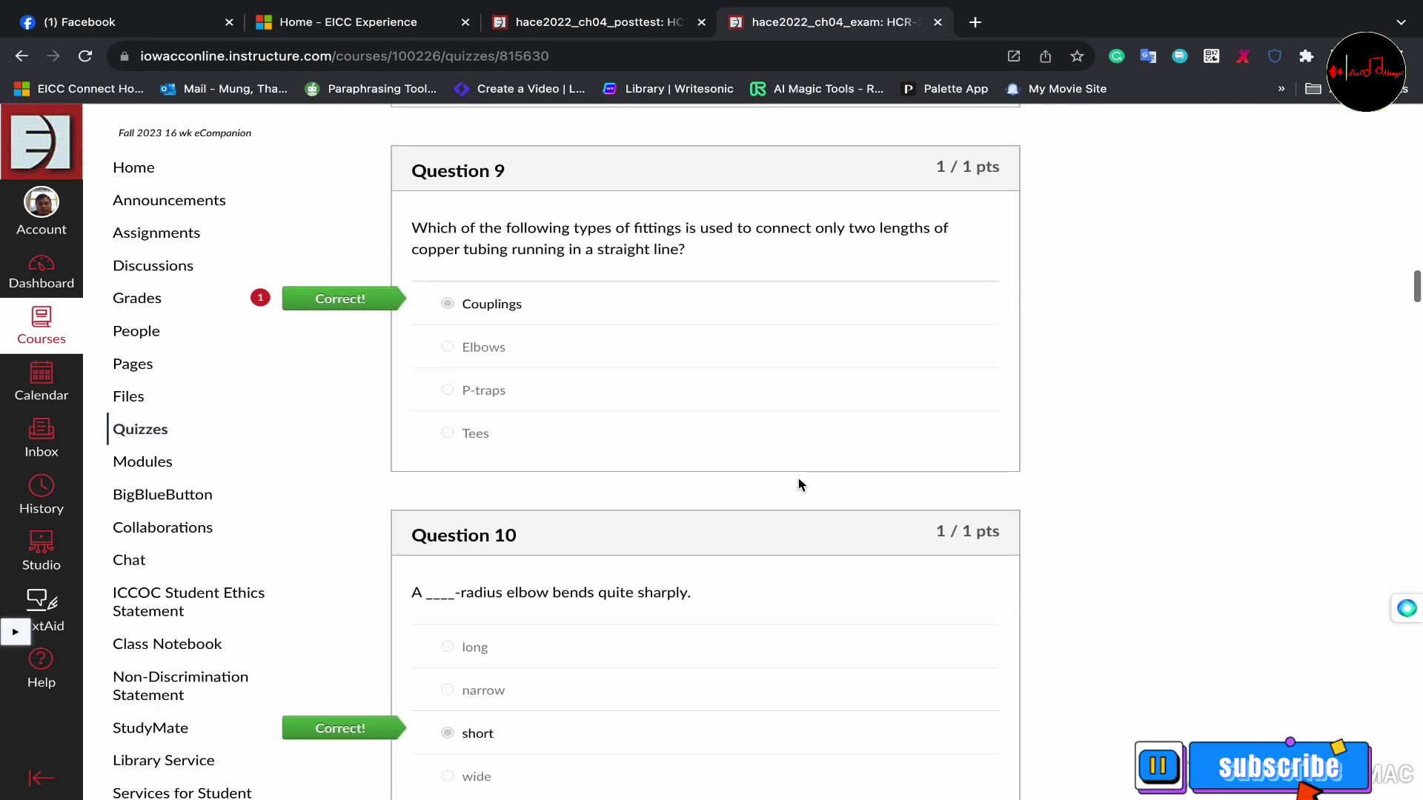
pyautogui.scroll(-14, 800, 484)
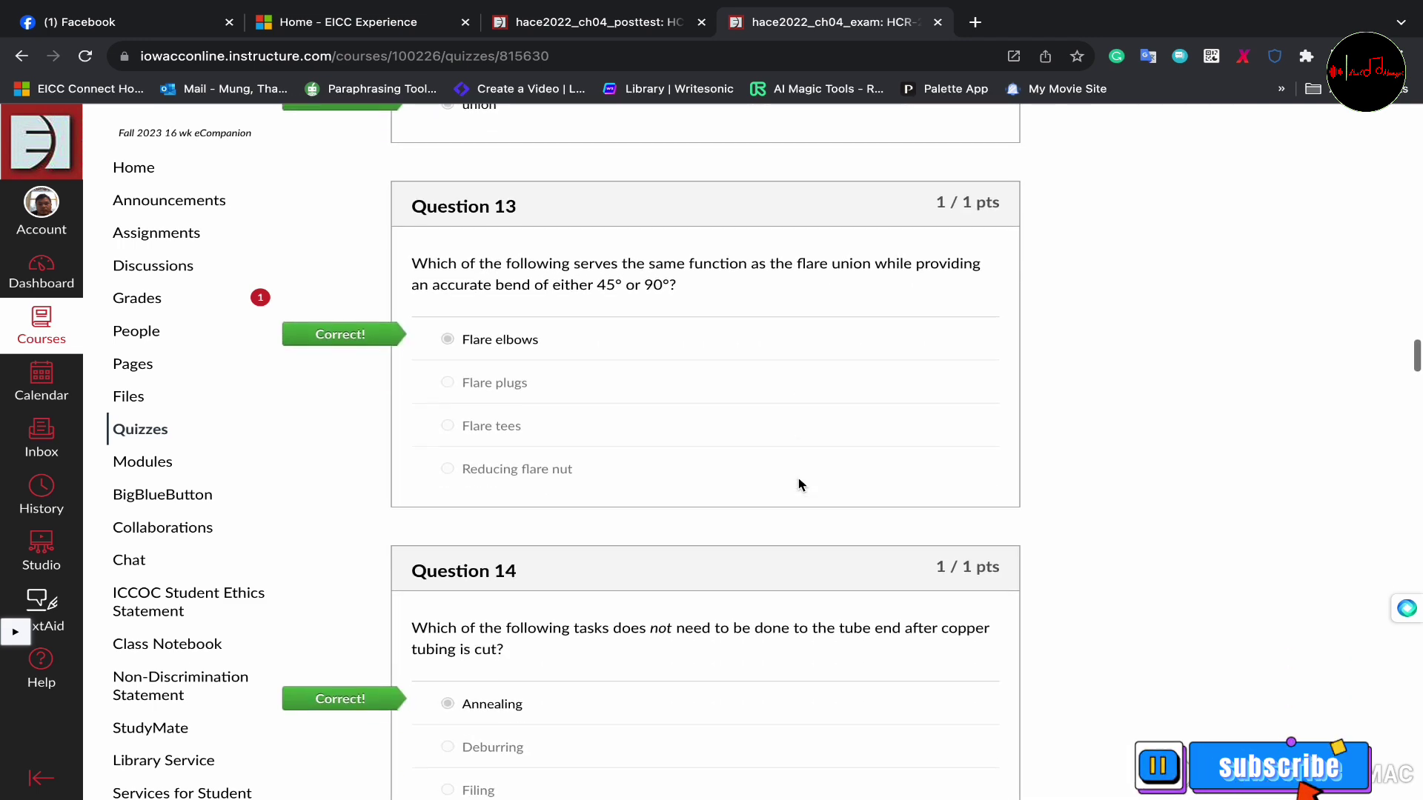
pyautogui.scroll(-14, 800, 484)
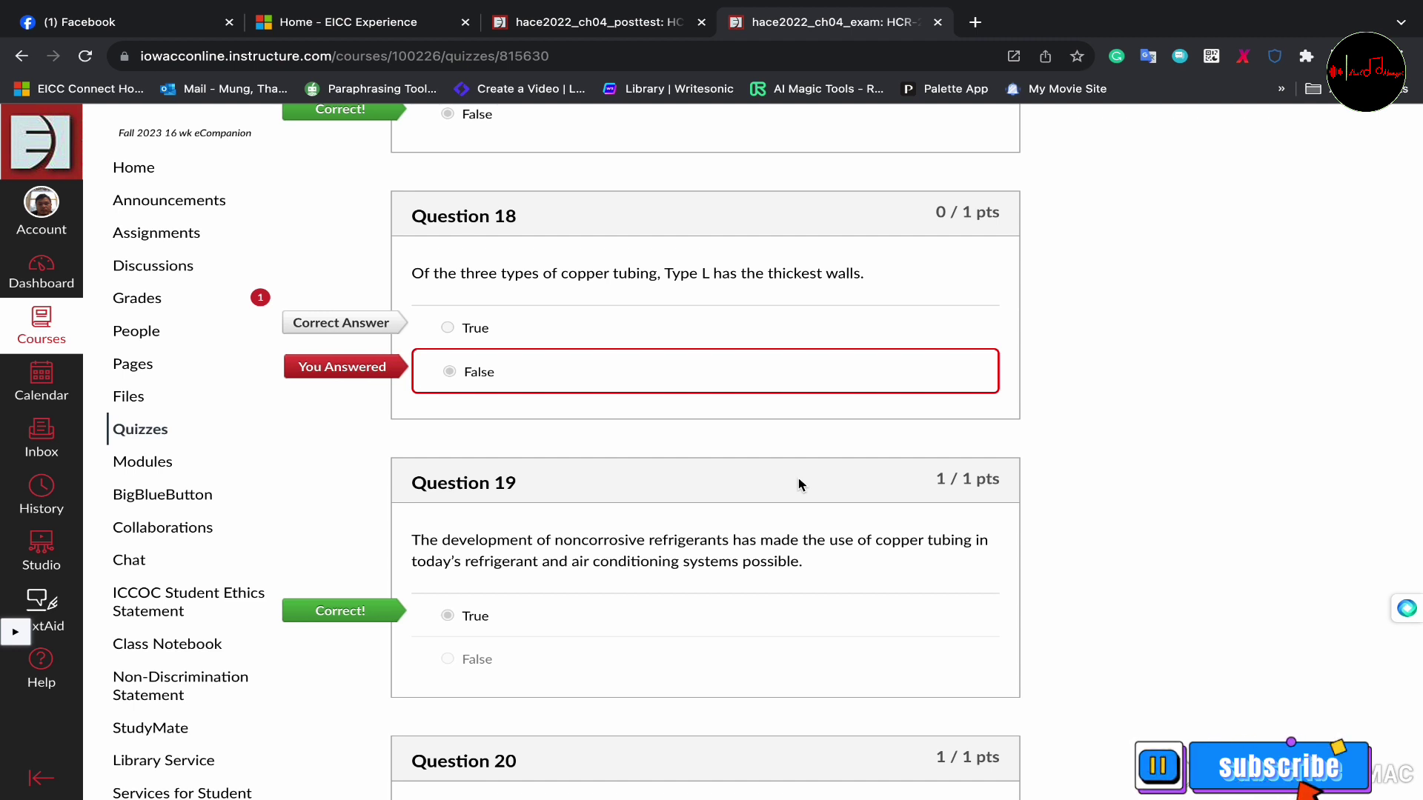
pyautogui.moveTo(410, 277); pyautogui.dragTo(653, 294)
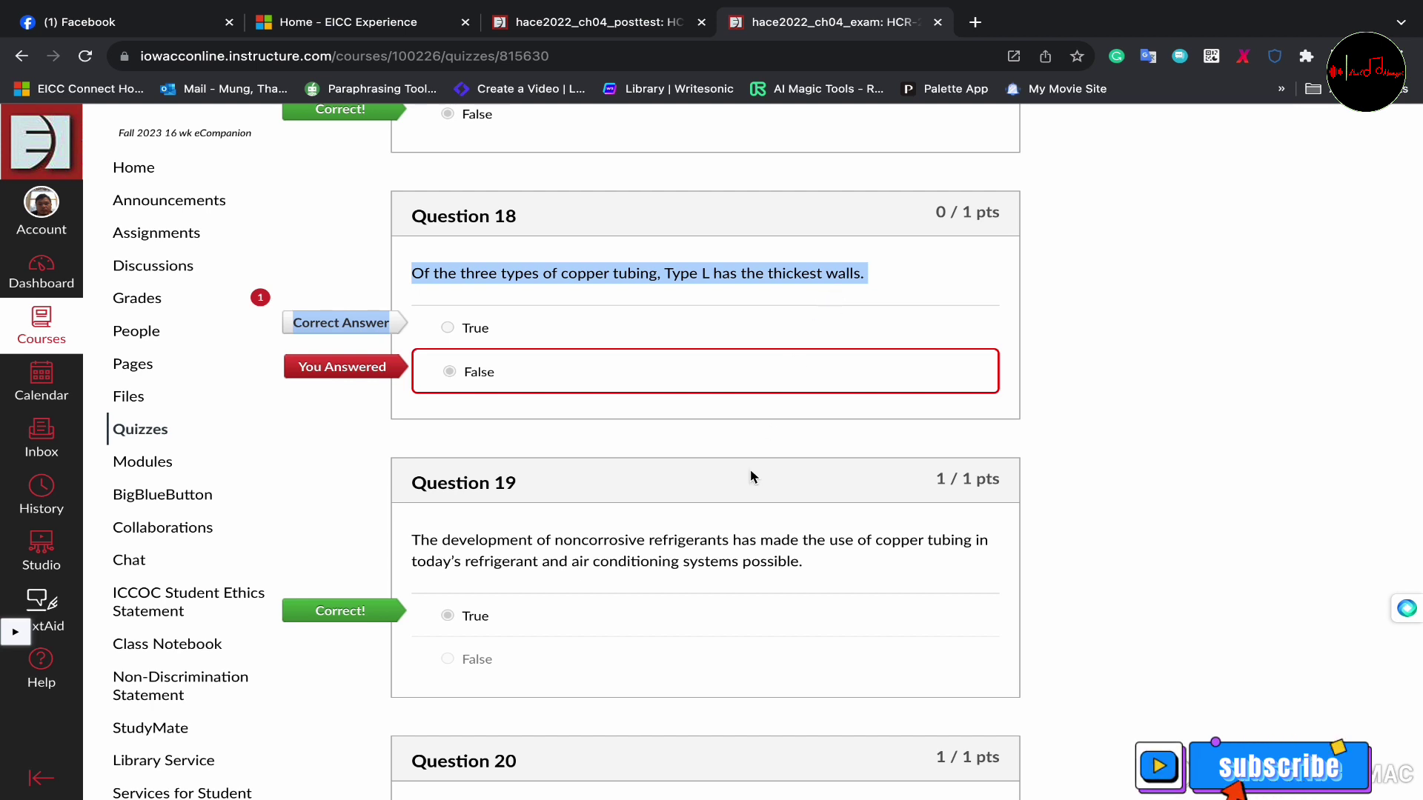
# Examine the graded results for Questions 19 to 27, highlighting the Question 27 statement about common swaging methods
pyautogui.scroll(-2, 751, 475)
pyautogui.scroll(-10, 751, 473)
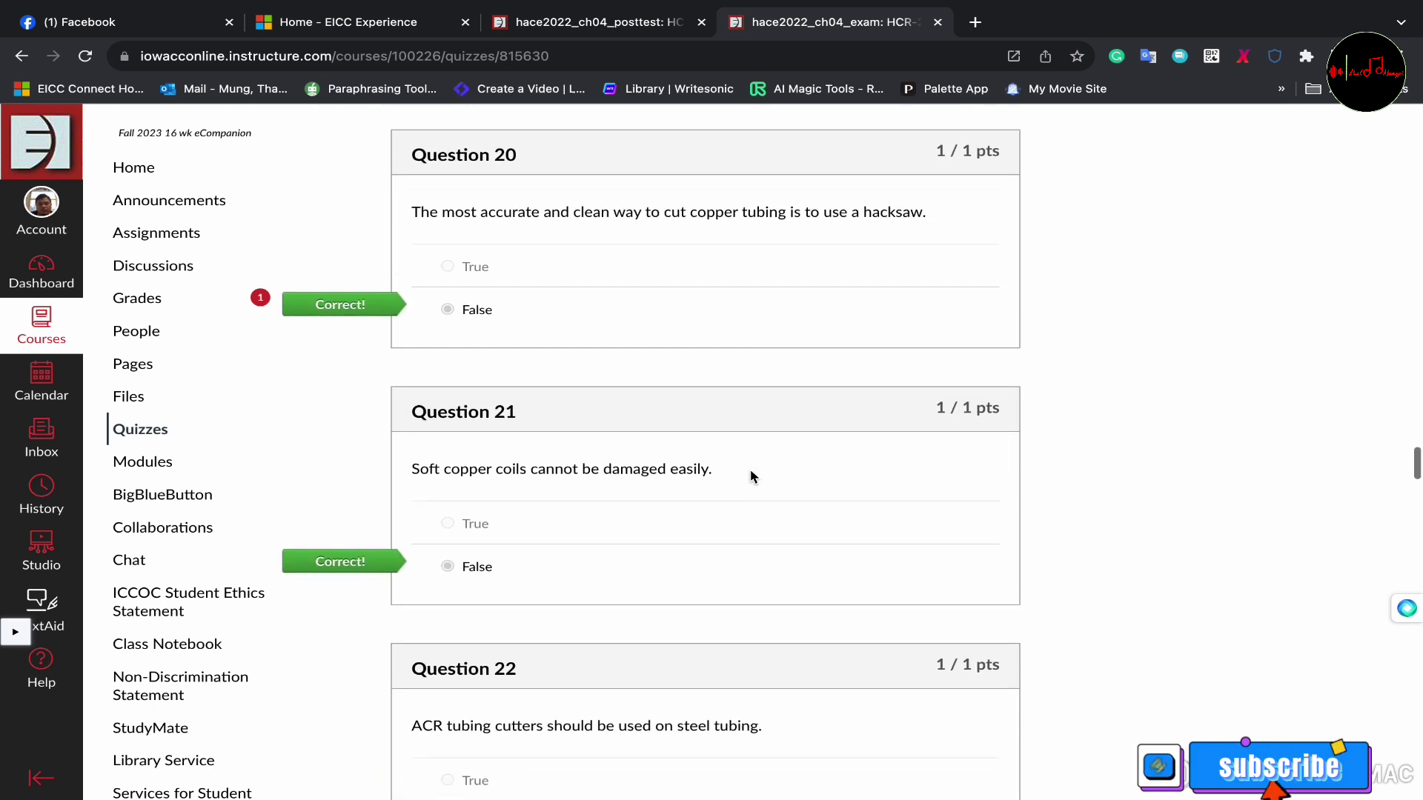
pyautogui.scroll(-7, 753, 474)
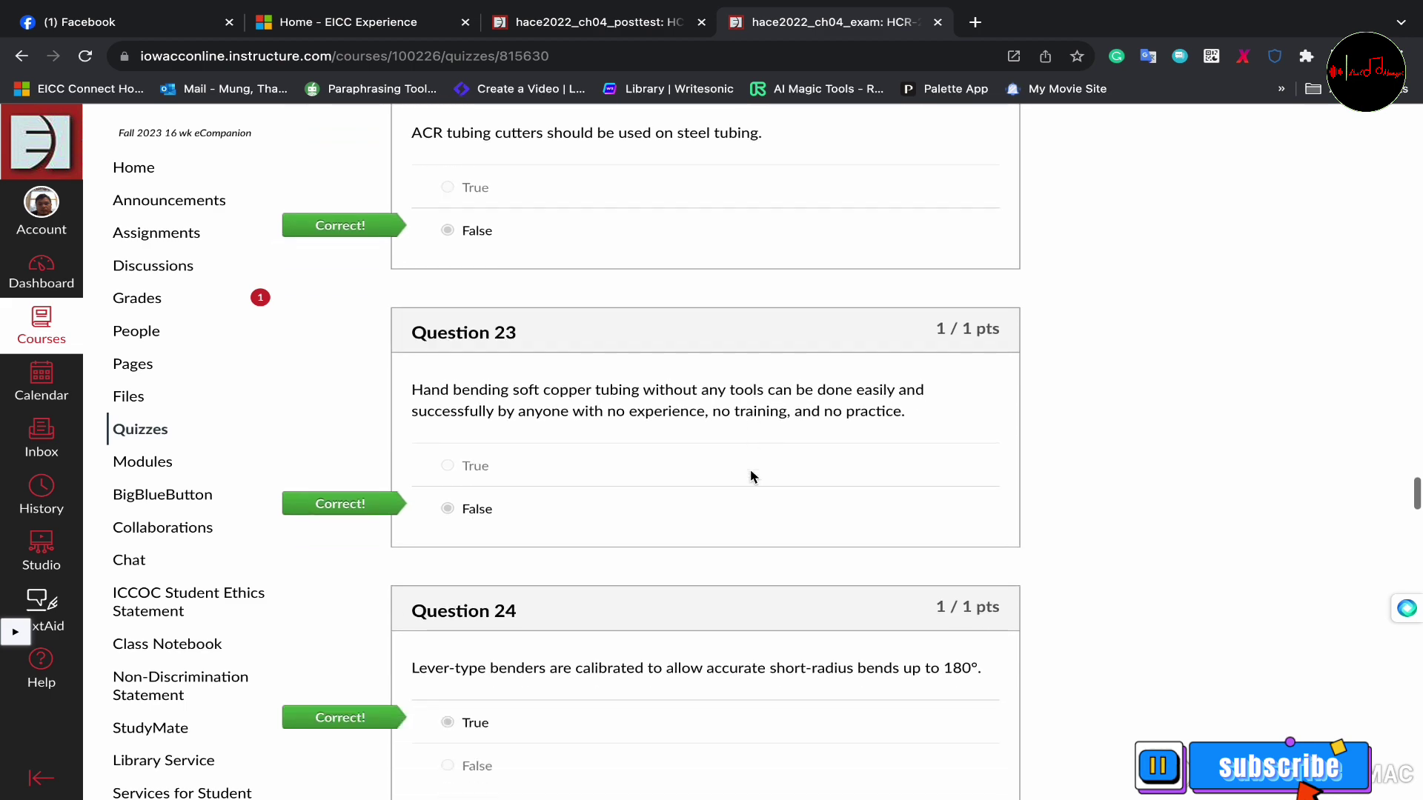
pyautogui.scroll(-5, 751, 475)
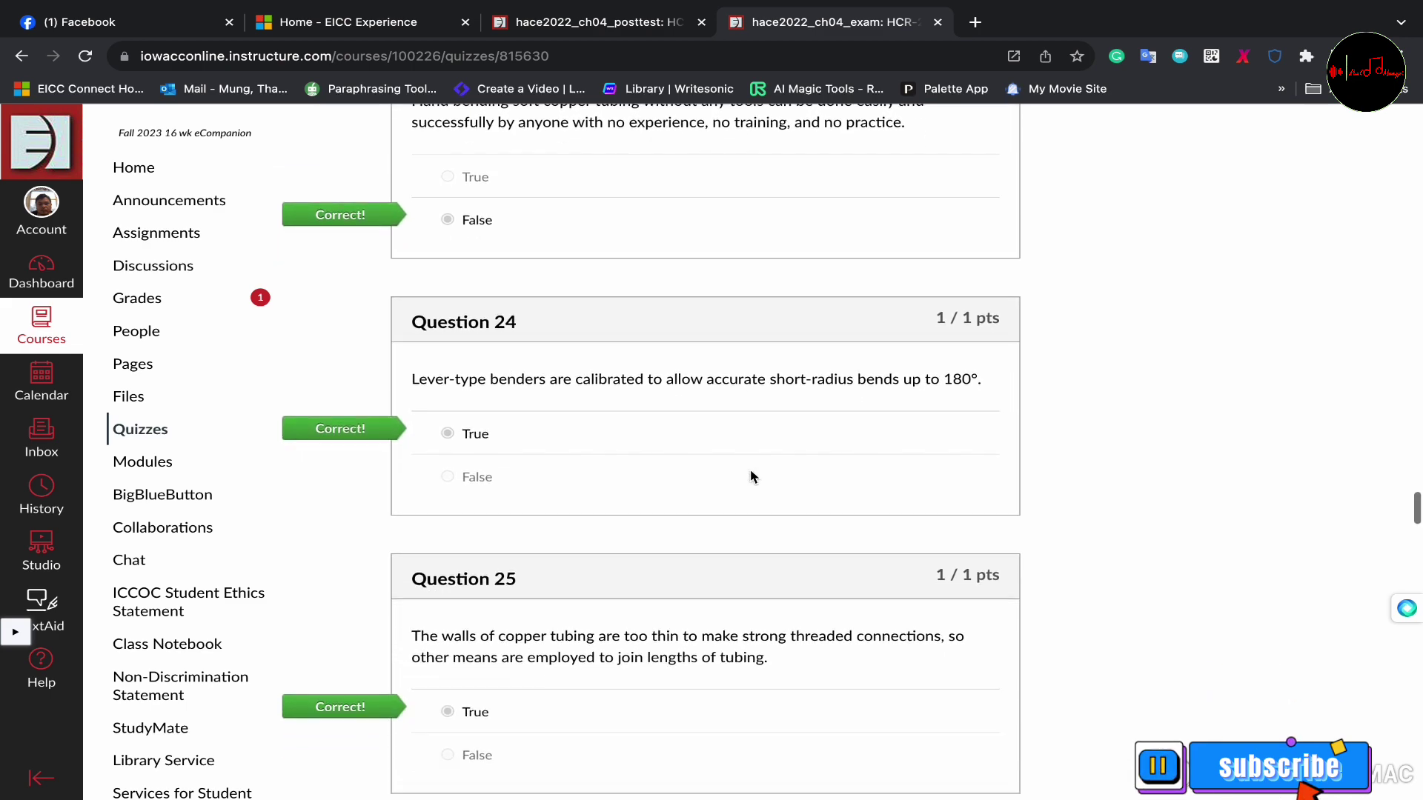
pyautogui.scroll(-5, 751, 477)
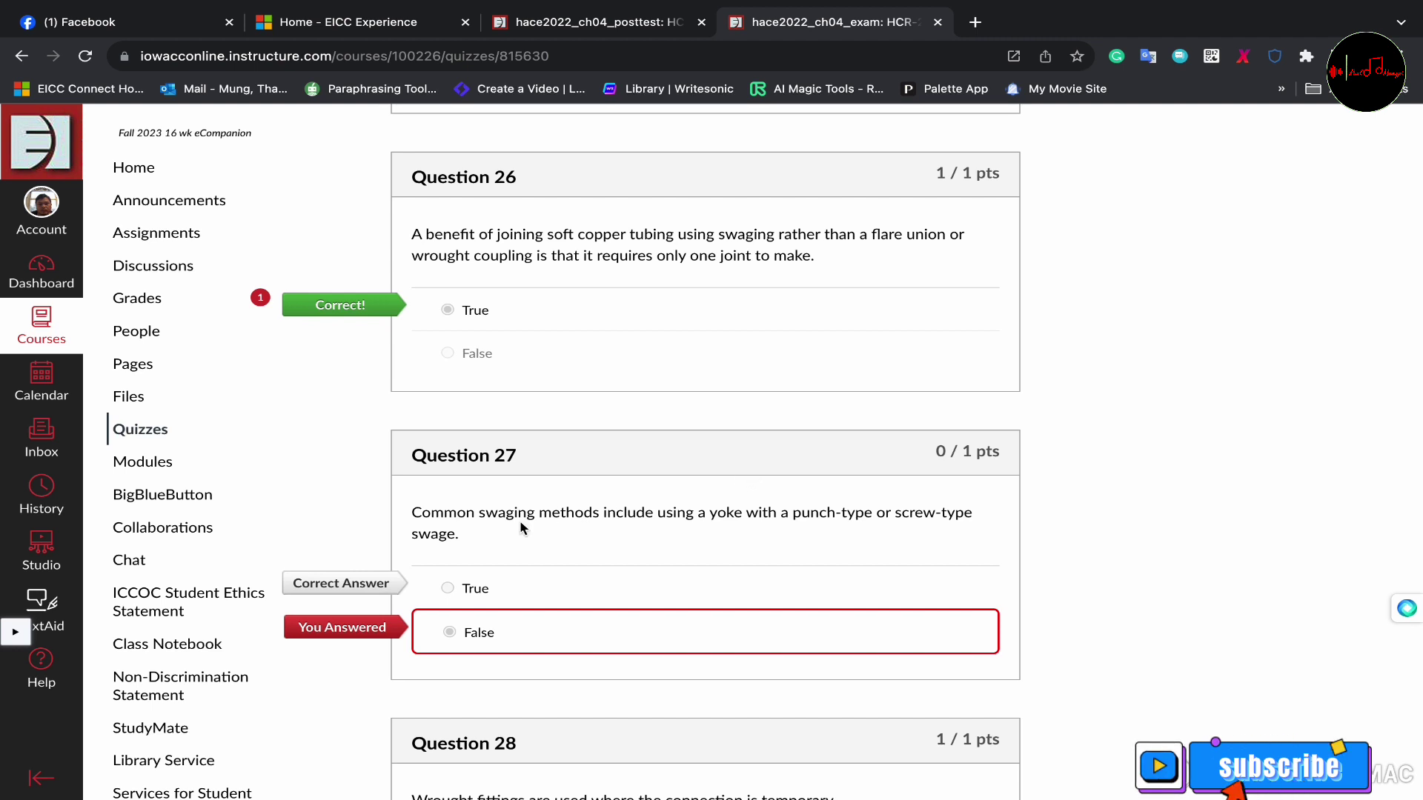
pyautogui.moveTo(403, 525); pyautogui.dragTo(575, 544)
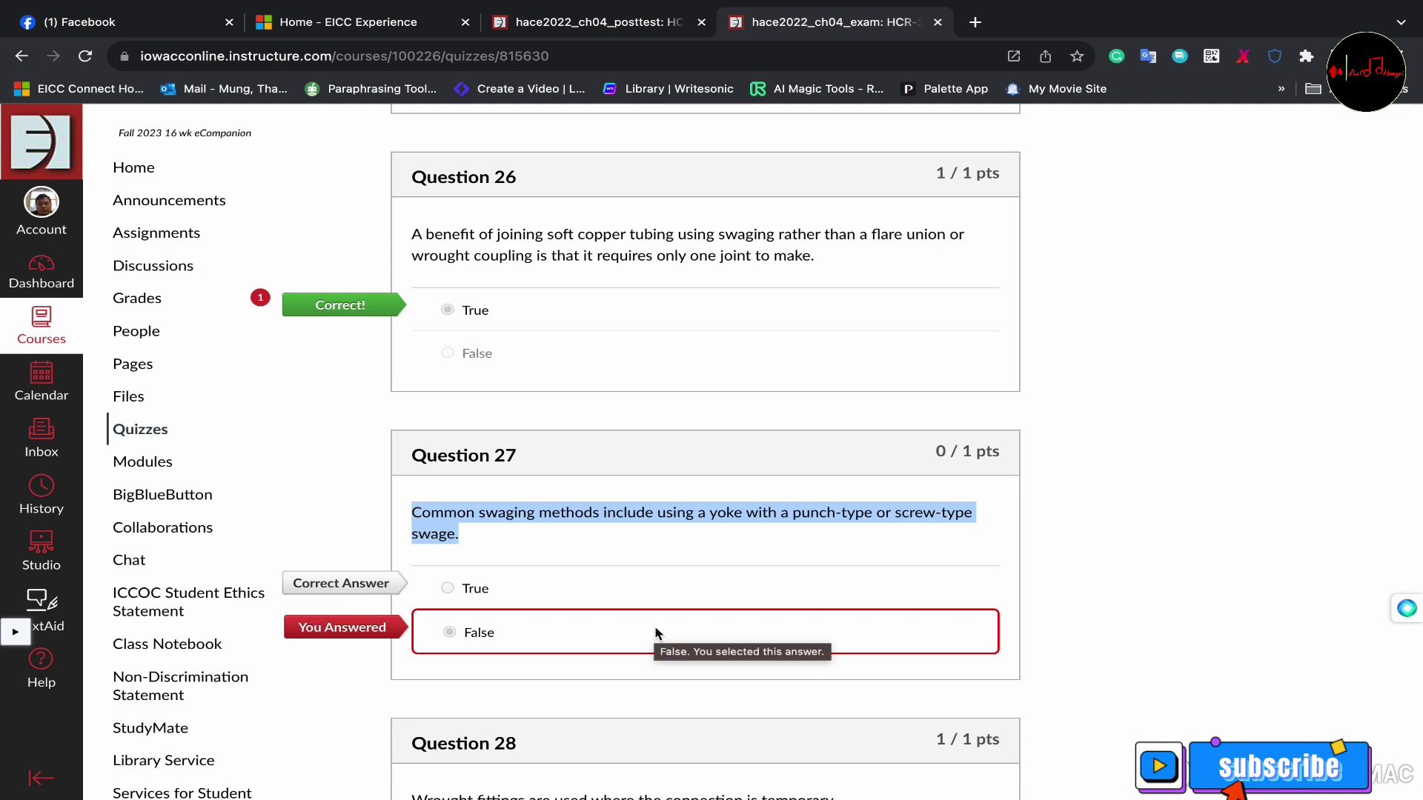
# Examine the graded results from Question 28 through Question 42, comparing the submitted answers with the correct ones
pyautogui.scroll(-2, 656, 634)
pyautogui.scroll(-3, 656, 633)
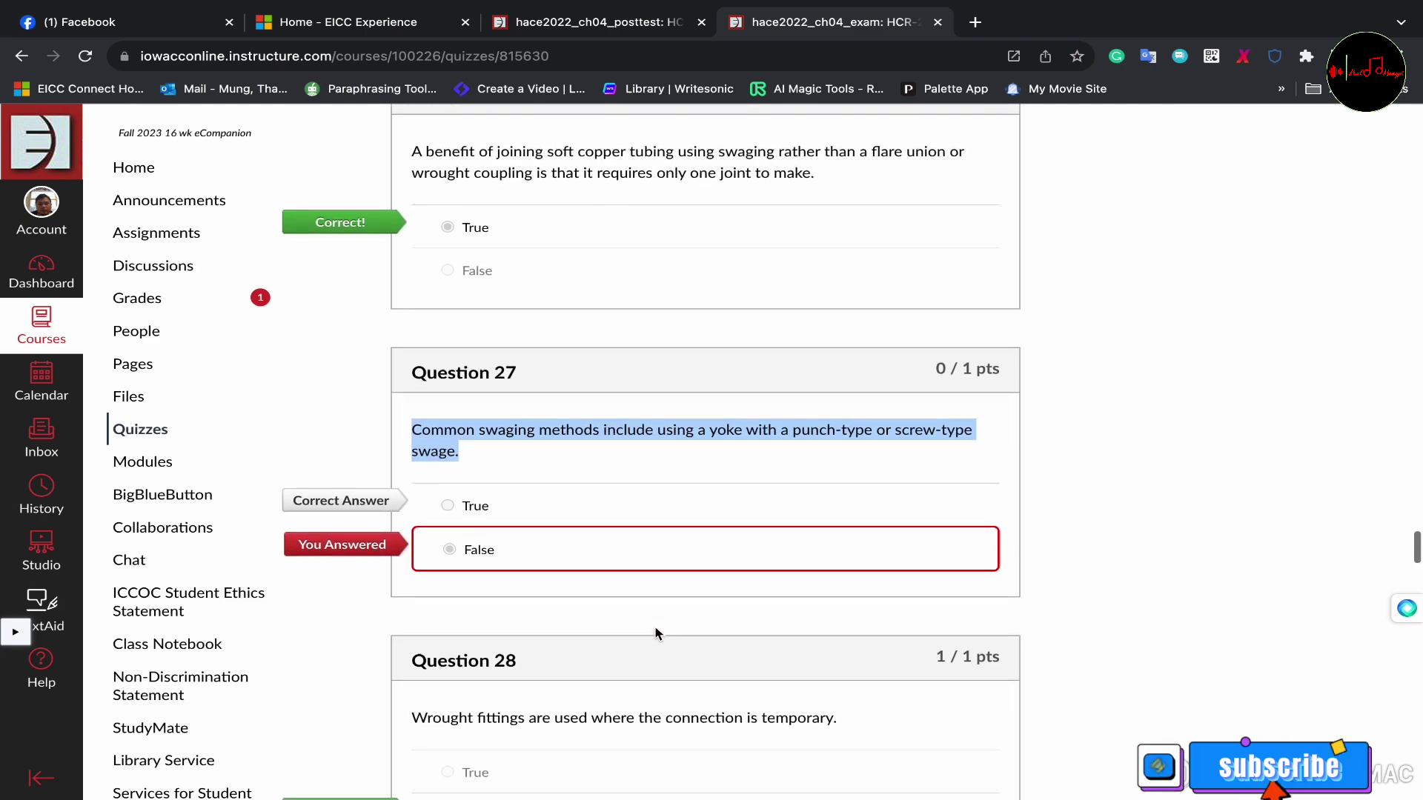
pyautogui.scroll(-6, 656, 633)
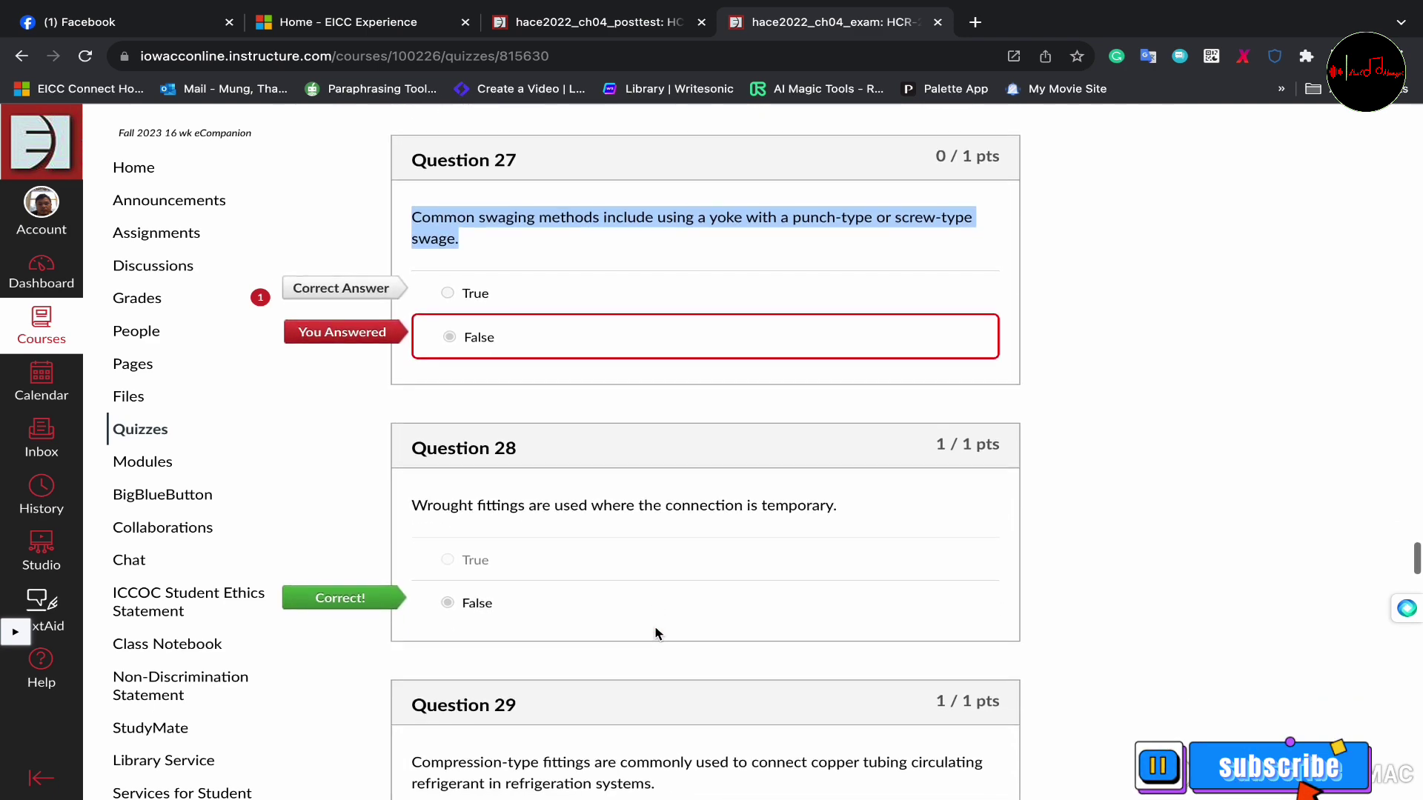
pyautogui.scroll(-12, 656, 634)
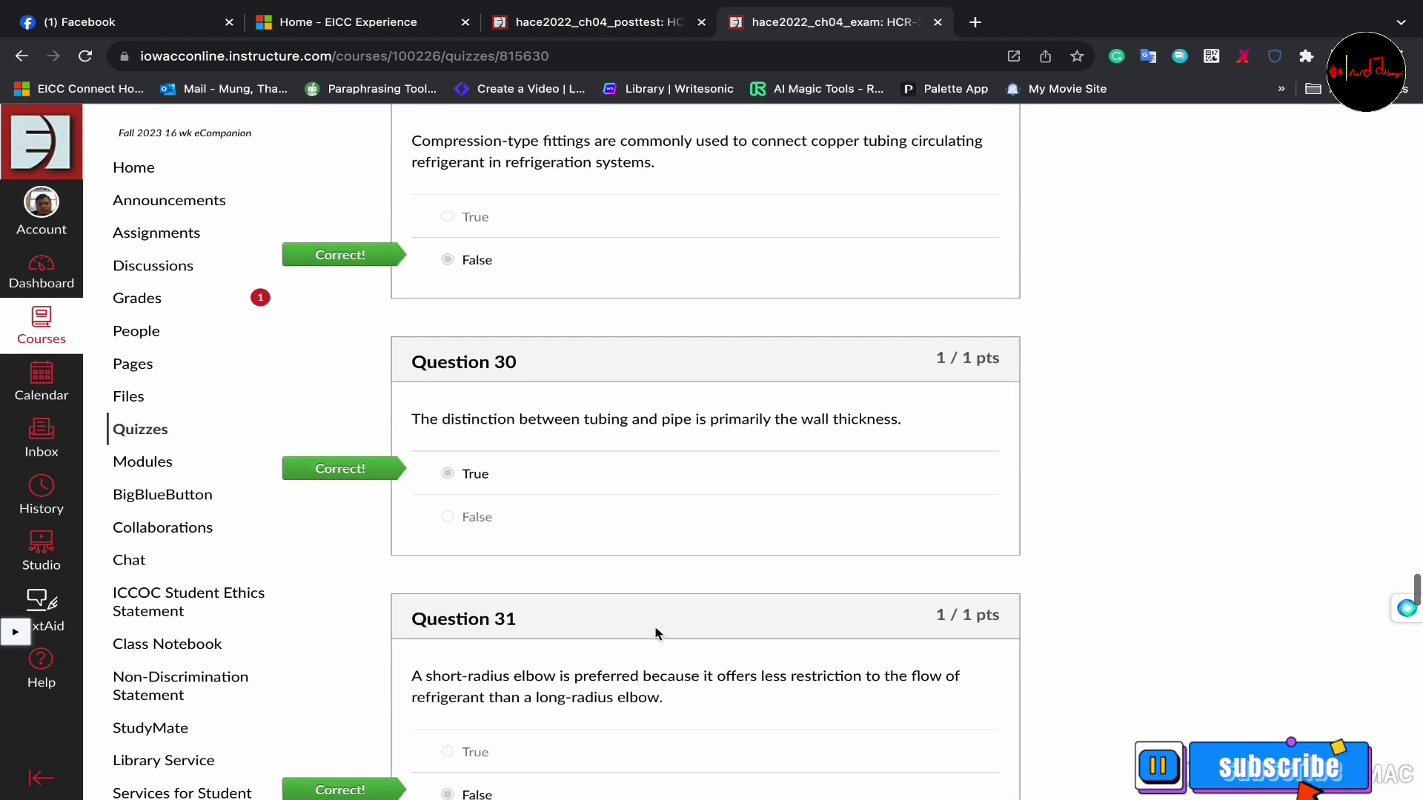
pyautogui.scroll(-9, 655, 633)
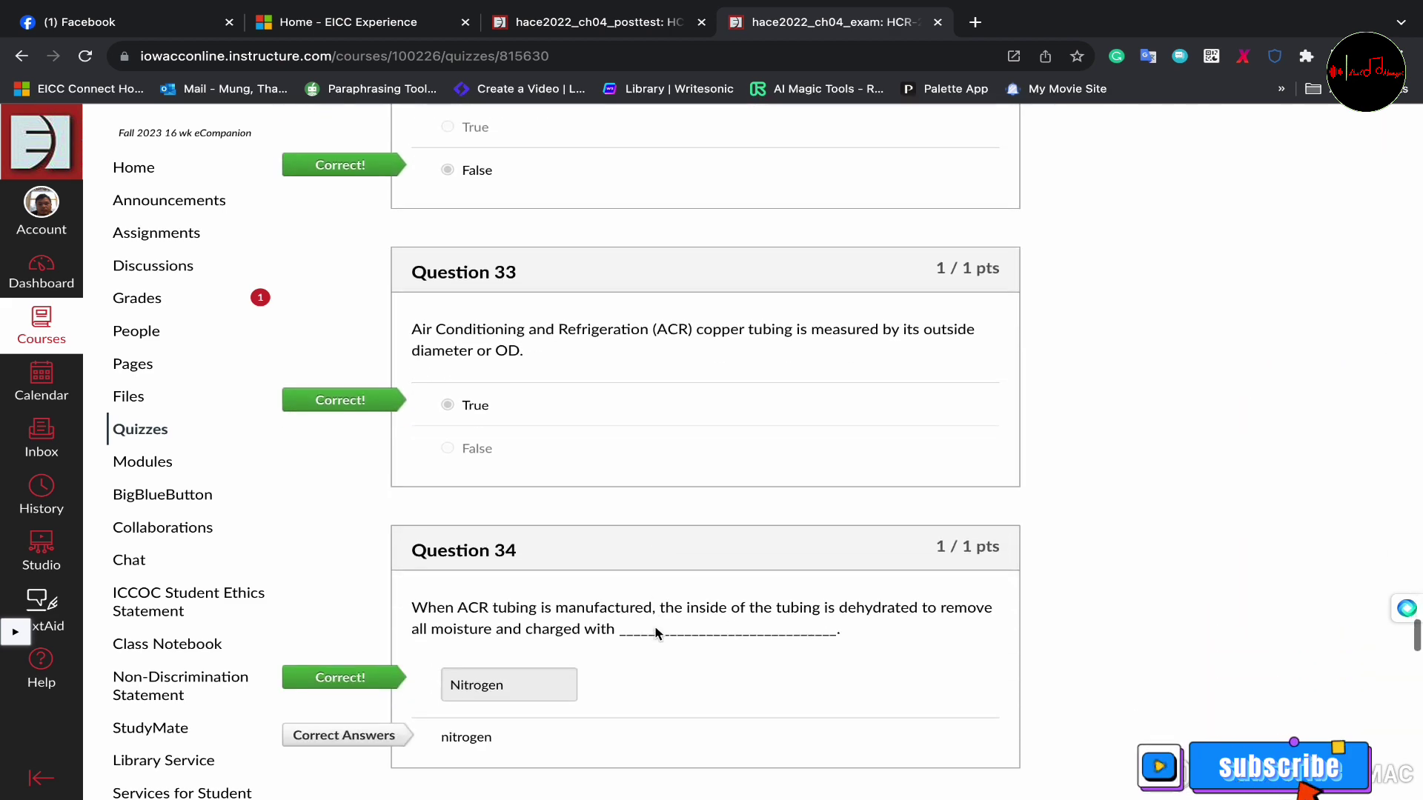
pyautogui.scroll(-17, 655, 632)
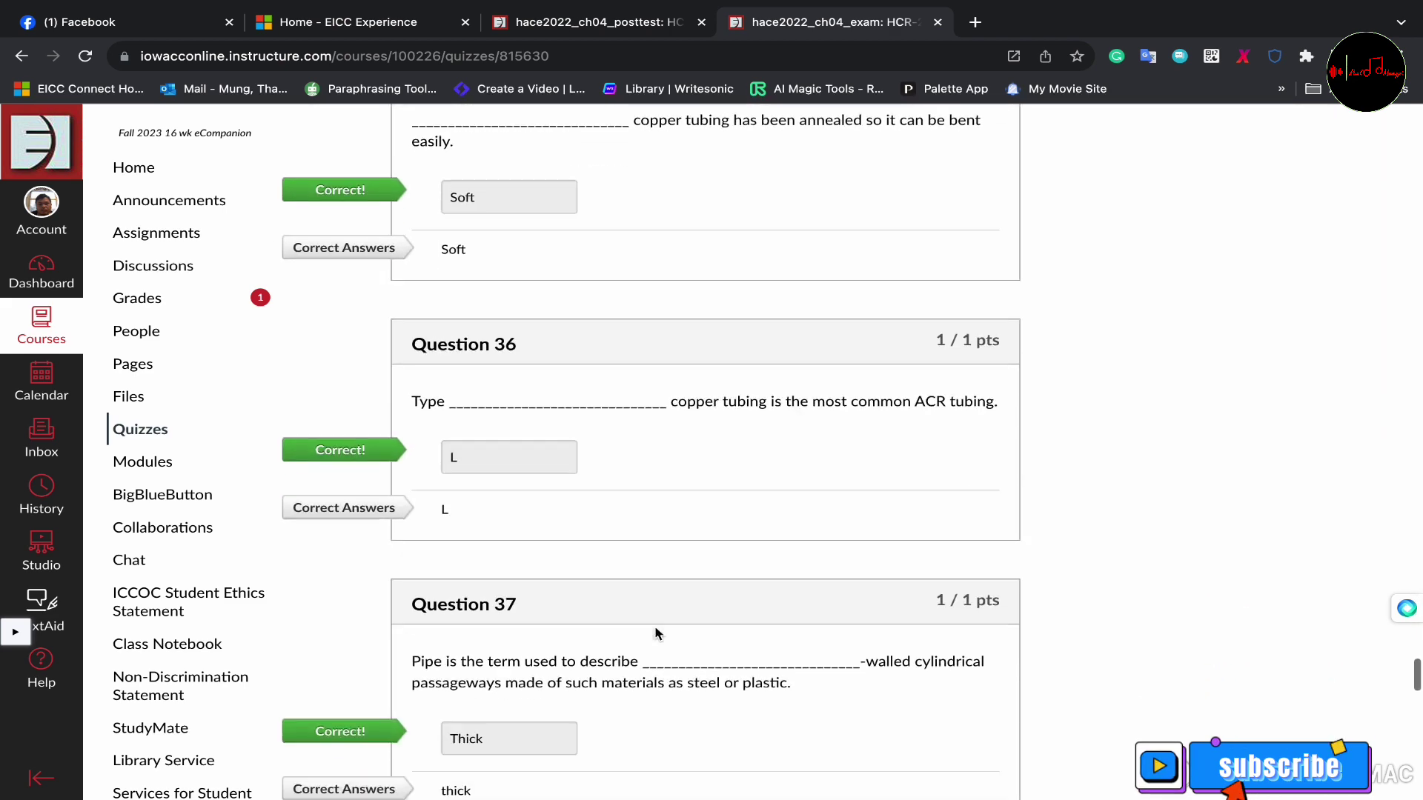
pyautogui.scroll(-17, 655, 633)
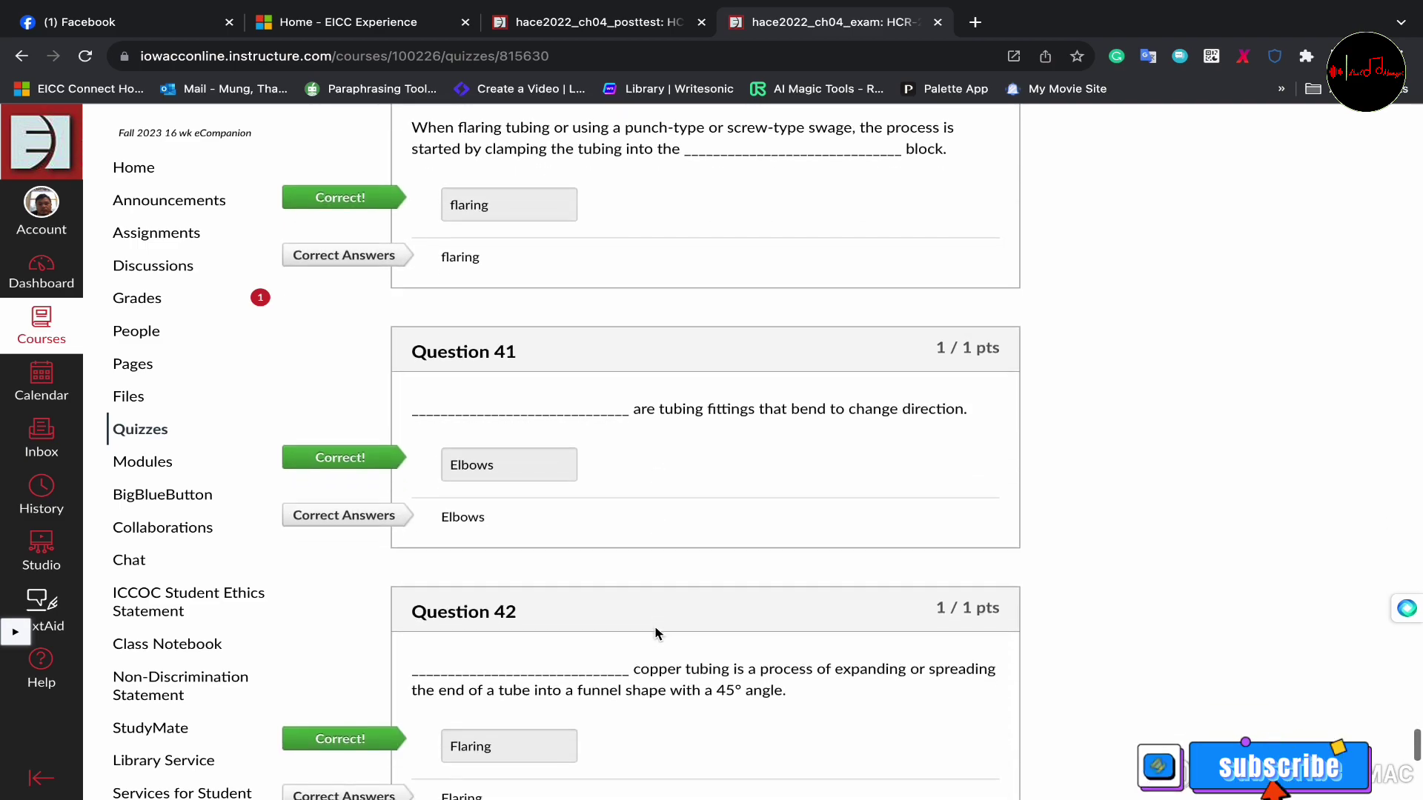
pyautogui.scroll(-2, 656, 632)
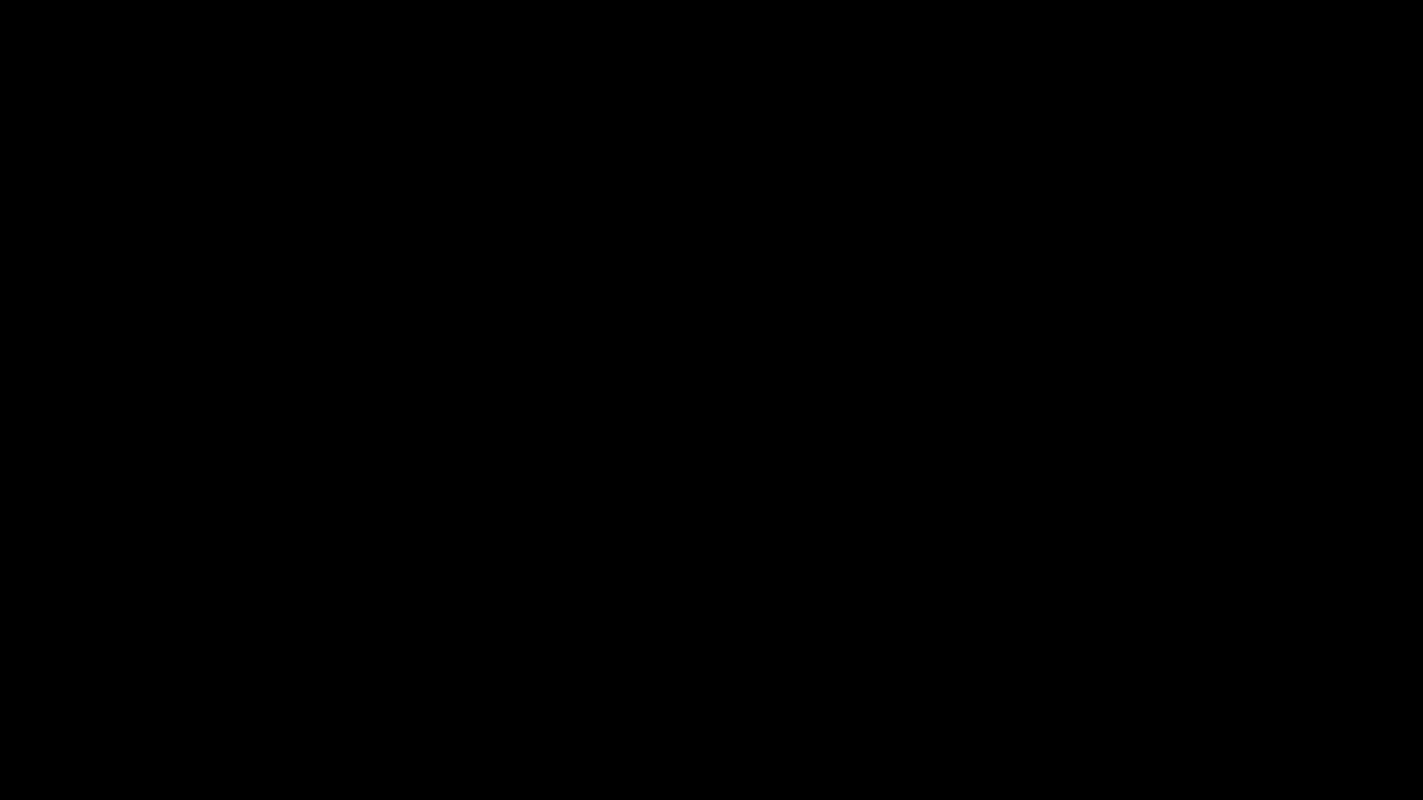